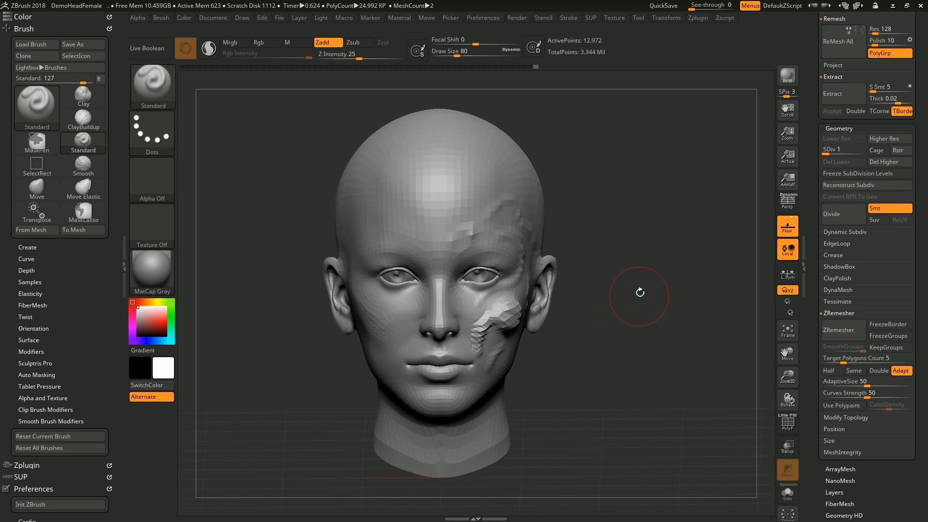
Smooth away the raised bumps on the cheek, temple and forehead with the Smooth brush at draw size 49
key(s)
mouse_move(582, 369)
mouse_down()
mouse_move(574, 374)
mouse_move(579, 364)
mouse_up()
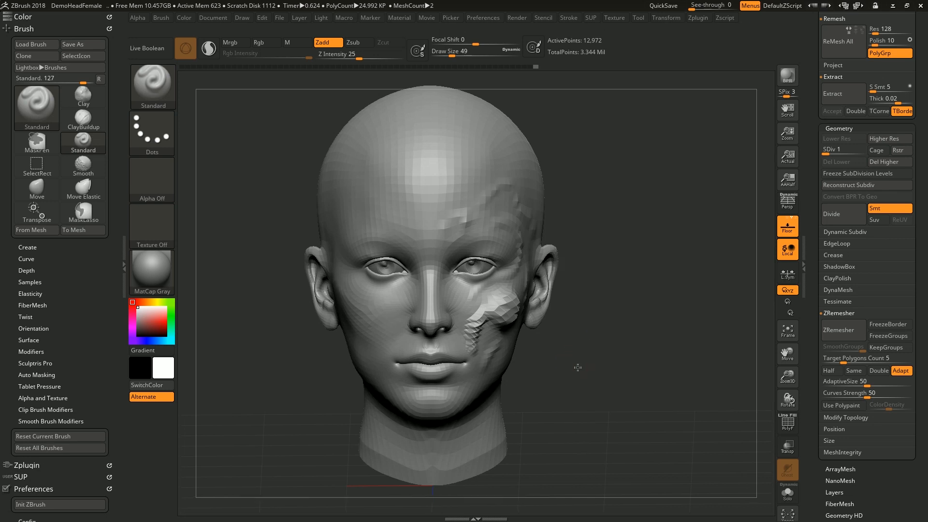
mouse_move(513, 319)
shift+mouse_down()
mouse_move(491, 310)
mouse_move(472, 343)
mouse_move(500, 304)
mouse_move(508, 334)
mouse_move(481, 315)
mouse_move(509, 285)
shift+mouse_up()
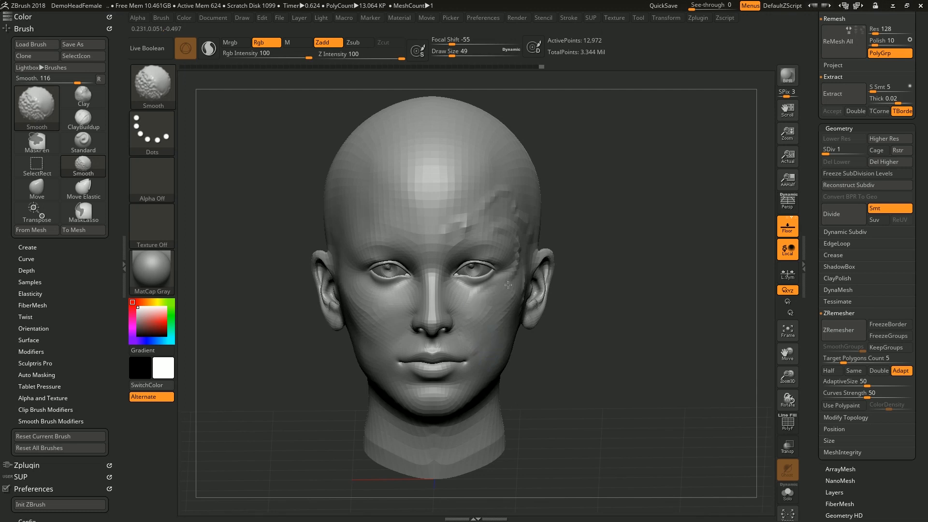
mouse_move(590, 326)
mouse_down()
mouse_move(608, 368)
mouse_move(596, 377)
mouse_up()
mouse_move(553, 309)
shift+mouse_down()
mouse_move(555, 264)
mouse_move(538, 245)
mouse_move(483, 227)
mouse_move(505, 197)
mouse_move(580, 223)
shift+mouse_up()
drag(667, 218, 689, 217)
shift+drag(501, 225, 441, 231)
click(614, 282)
drag(595, 378, 595, 390)
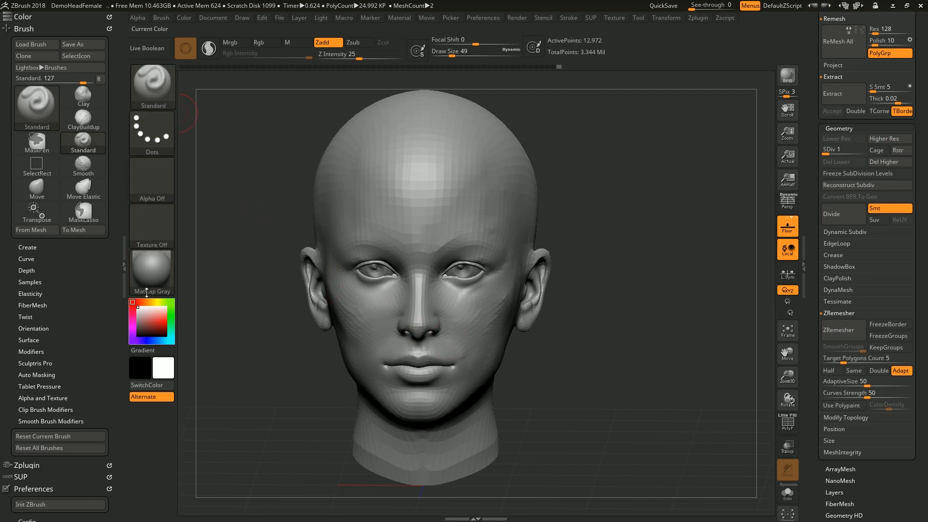
alt+drag(272, 359, 282, 379)
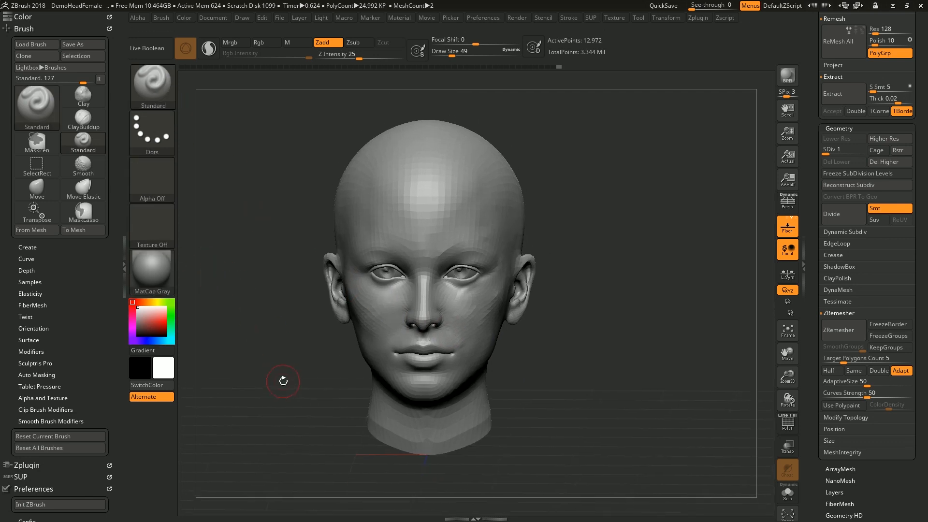
alt+drag(271, 333, 277, 338)
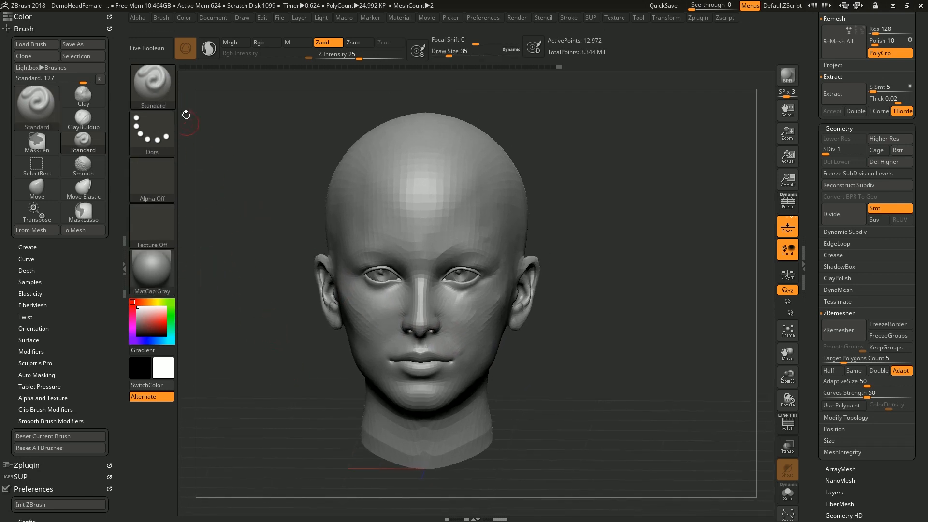
alt+drag(210, 134, 216, 136)
click(163, 94)
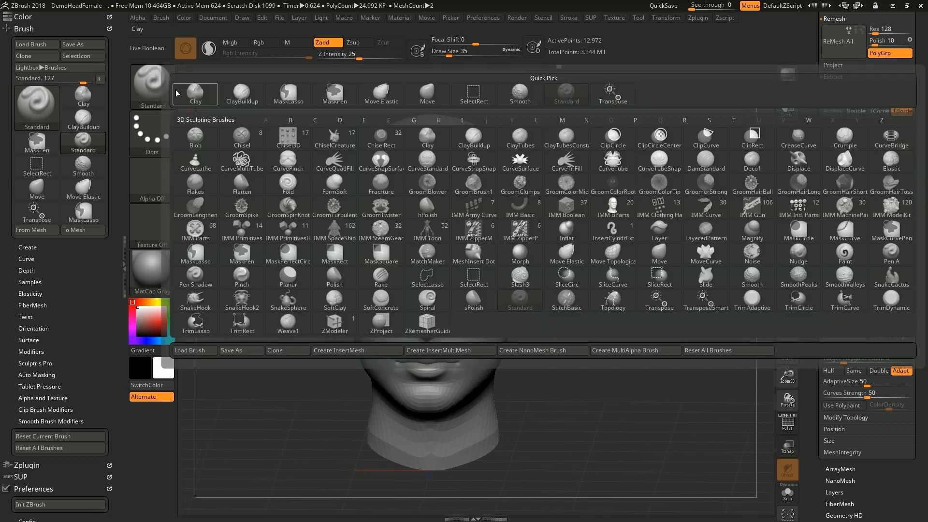
alt+drag(233, 124, 231, 130)
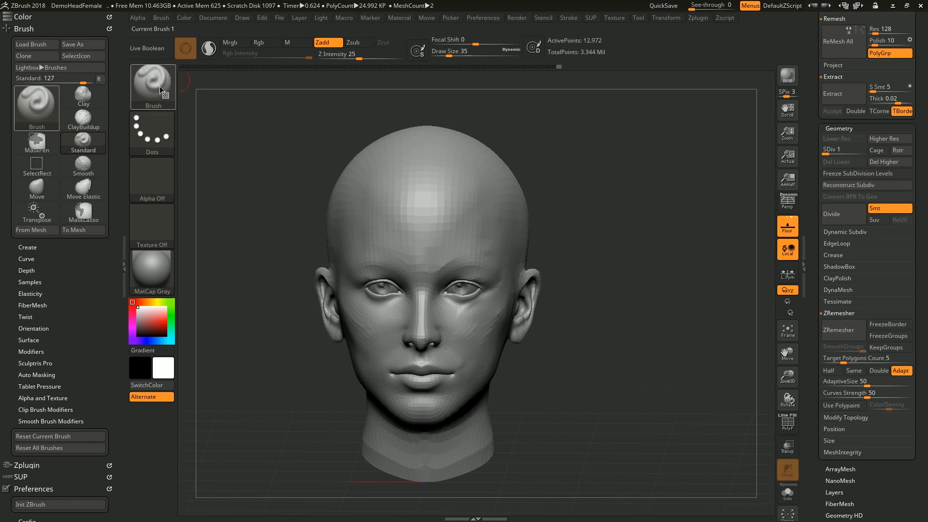
click(161, 83)
key(b)
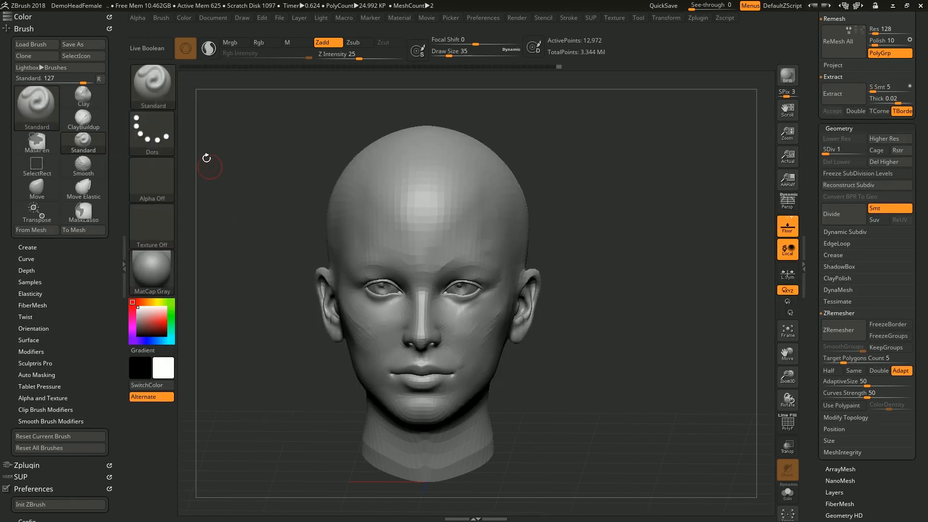
Change the Standard brush's stroke type to Spray
click(157, 136)
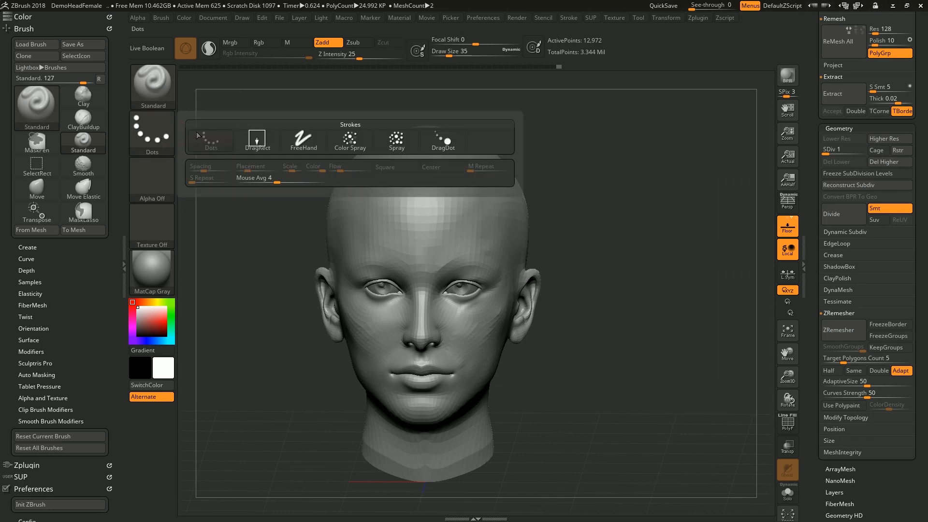
mouse_move(381, 146)
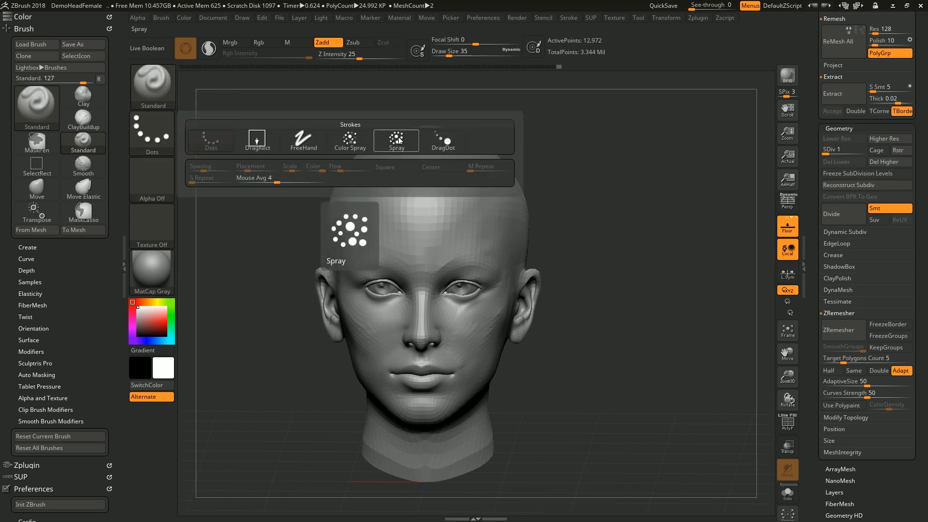
click(400, 140)
Raise the head mesh to subdivision level 5
key(f)
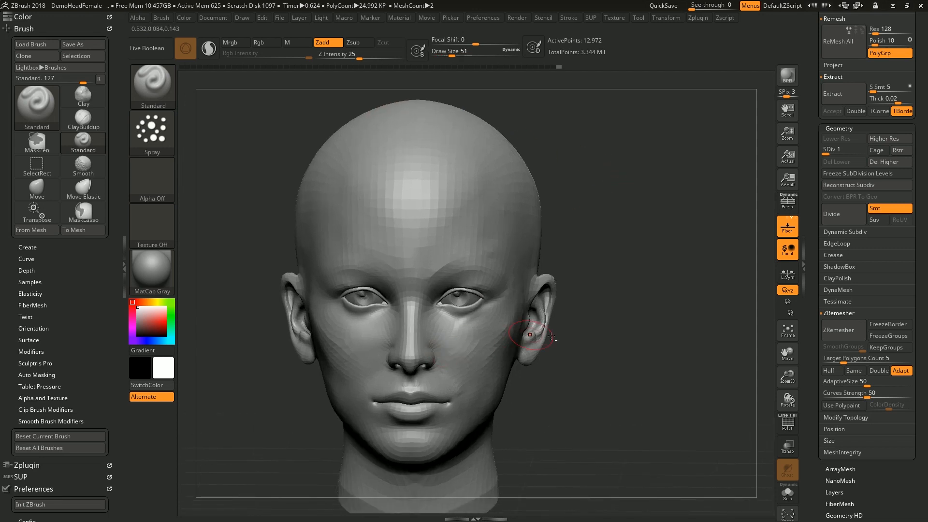
key(d)
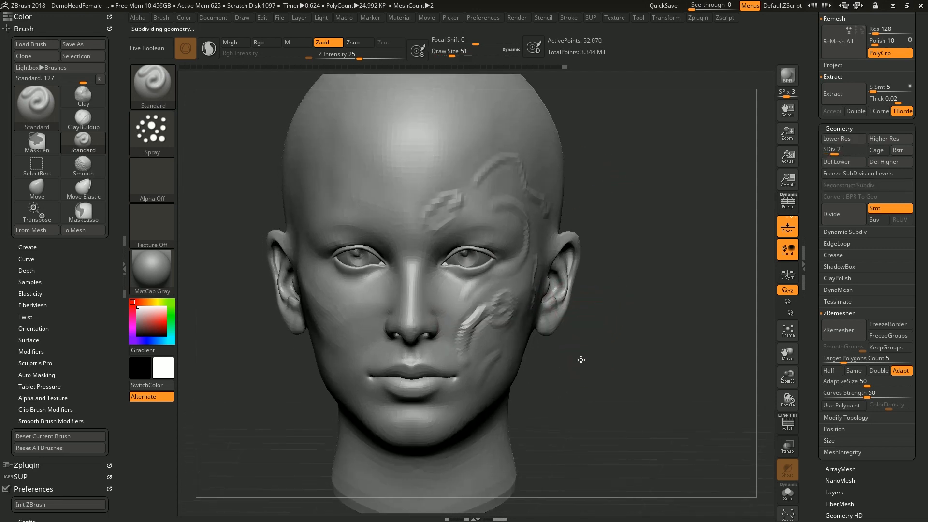
key(d)
key(d)
mouse_move(583, 413)
alt+mouse_down()
mouse_move(587, 393)
mouse_move(599, 414)
mouse_move(623, 412)
alt+mouse_up()
key(d)
Try a Spray stroke without an alpha on the cheek and undo it
mouse_move(363, 313)
mouse_down()
mouse_move(327, 333)
mouse_move(319, 315)
mouse_up()
key(ctrl+z)
key(s)
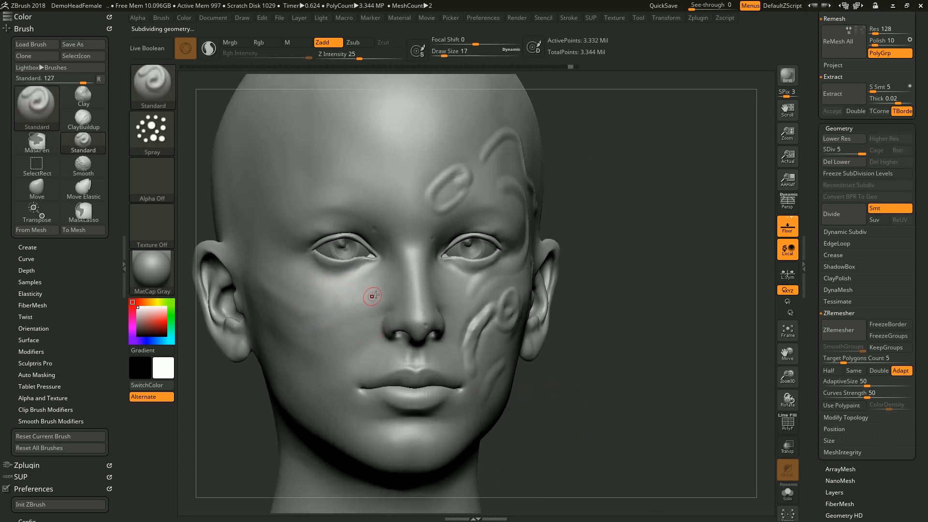
alt+drag(609, 404, 599, 407)
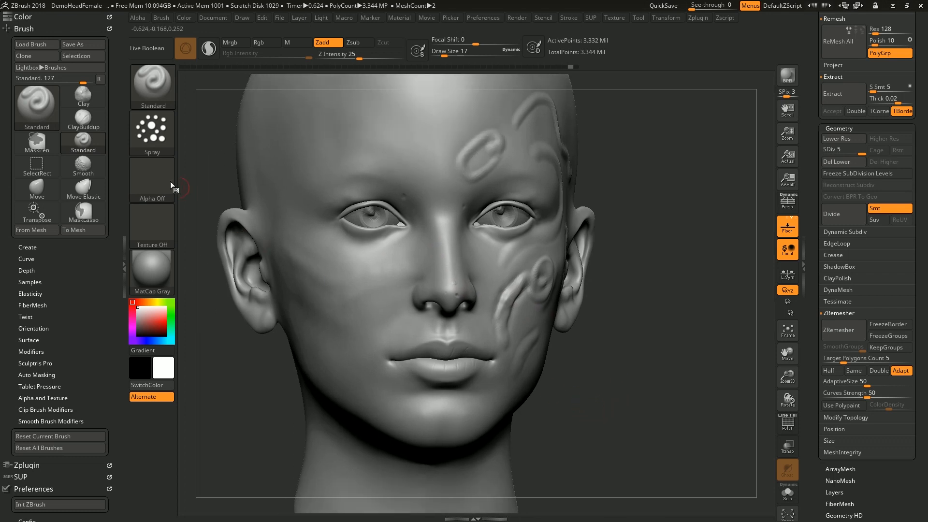
Assign Alpha 23 to the Standard brush
click(154, 187)
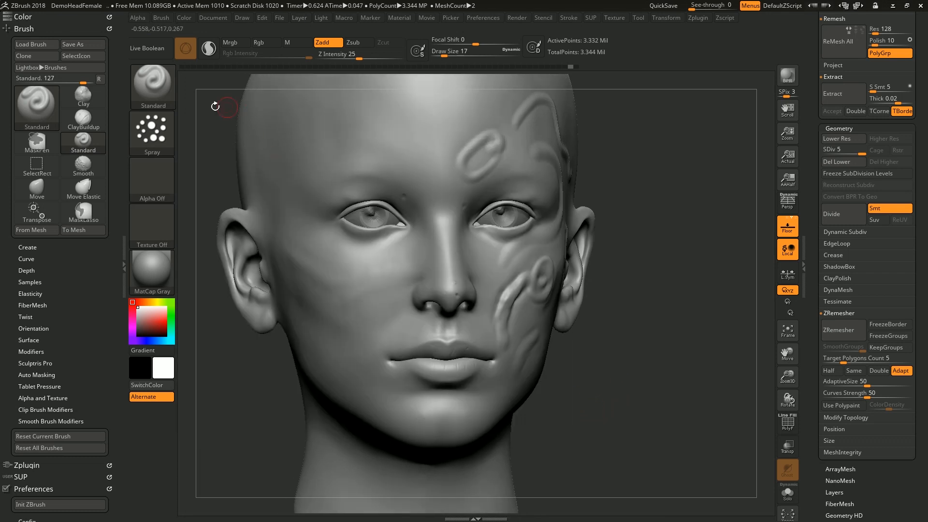
click(158, 182)
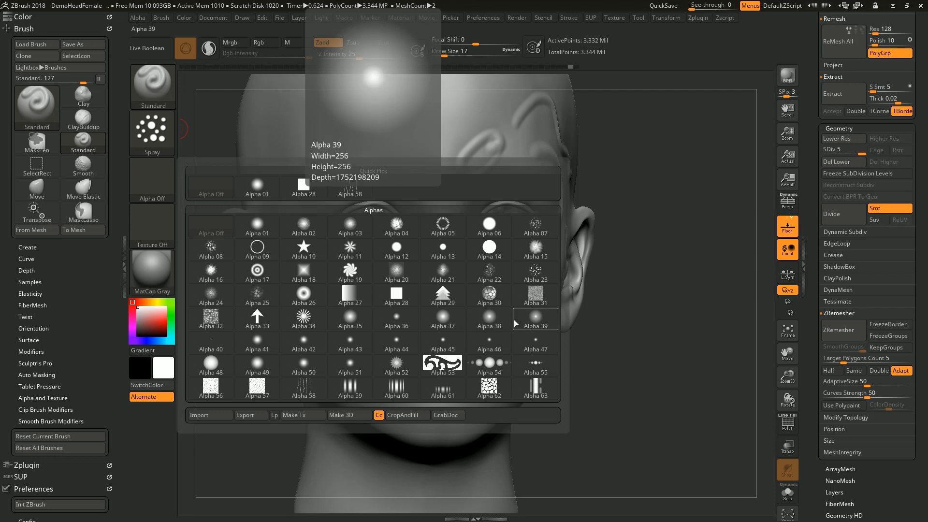
click(540, 277)
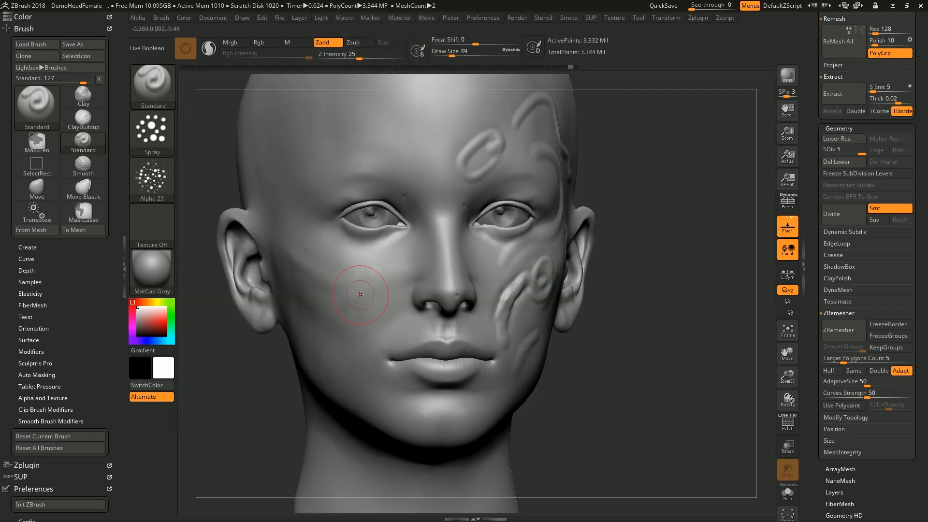
Try spraying skin texture across both cheeks and the nose at draw size 49, and undo it
mouse_move(362, 264)
mouse_down()
mouse_move(367, 286)
mouse_move(387, 246)
mouse_move(438, 280)
mouse_move(468, 252)
mouse_move(508, 299)
mouse_move(556, 317)
mouse_up()
mouse_move(602, 329)
mouse_down()
mouse_move(629, 342)
mouse_move(610, 350)
mouse_up()
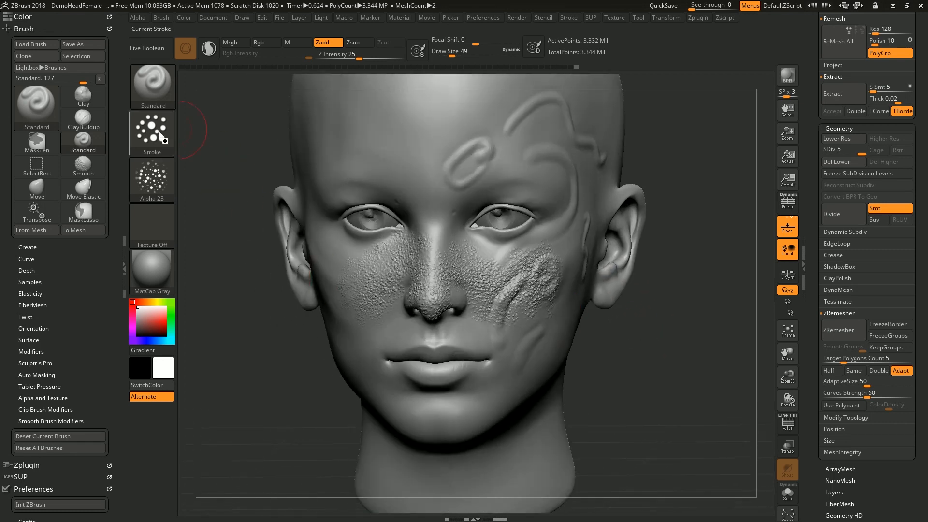
drag(271, 392, 271, 404)
key(ctrl+z)
Try spraying the skin texture across the nose and cheeks again at draw size 37, and undo it
key(s)
mouse_move(362, 287)
mouse_down()
mouse_move(386, 249)
mouse_move(468, 277)
mouse_move(512, 269)
mouse_move(561, 278)
mouse_up()
drag(633, 404, 625, 419)
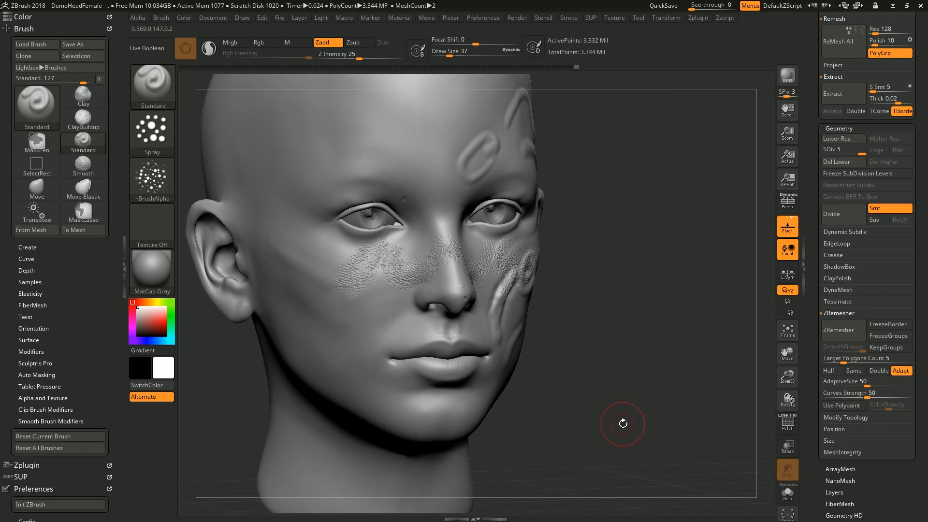
key(s)
drag(623, 425, 620, 427)
key(ctrl+z)
Set the brush's draw size to 9
mouse_move(617, 428)
mouse_down()
mouse_move(618, 420)
mouse_move(610, 425)
mouse_up()
key(s)
drag(467, 353, 463, 352)
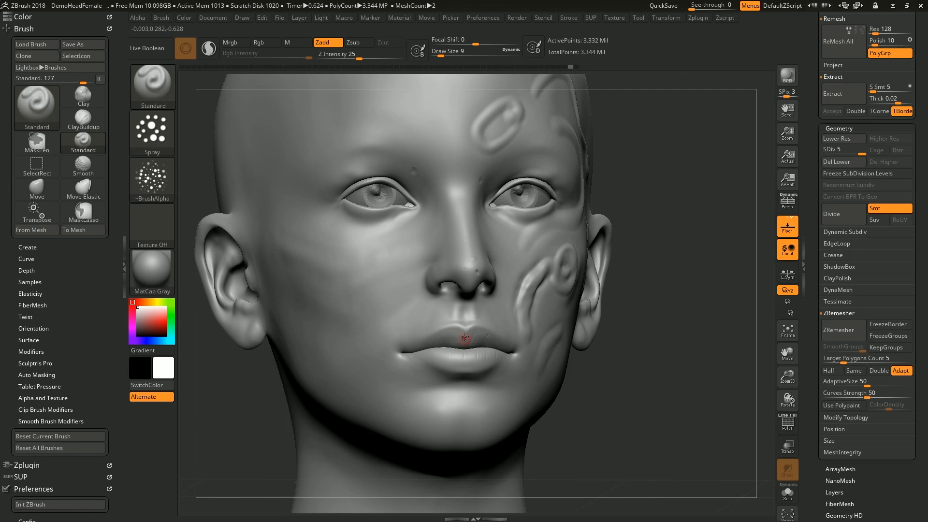
drag(653, 319, 621, 345)
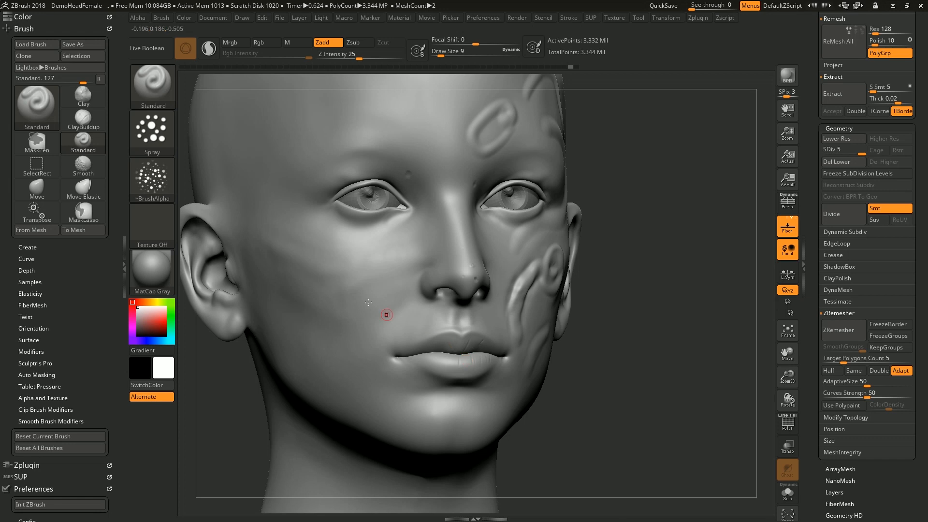
Switch the brush's stroke type to DragRect and its alpha to Alpha 58
click(148, 179)
click(152, 133)
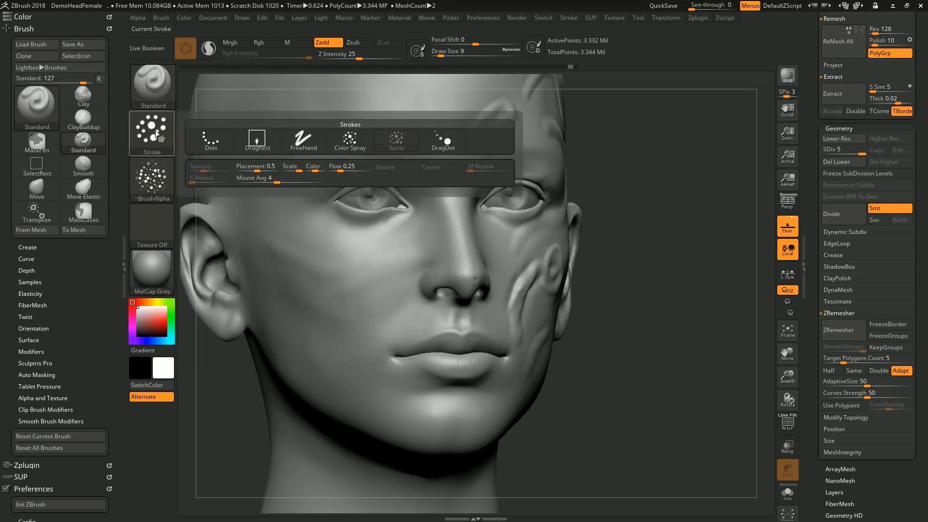
click(260, 135)
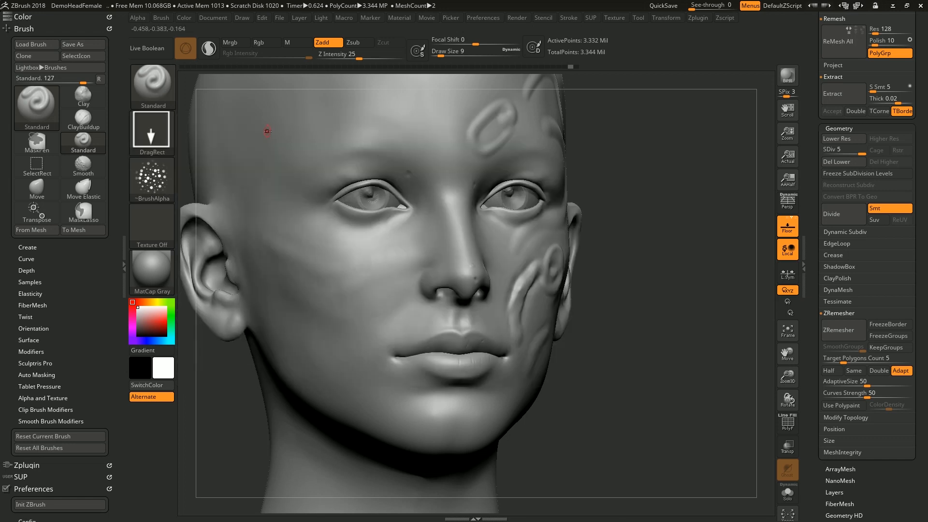
click(155, 183)
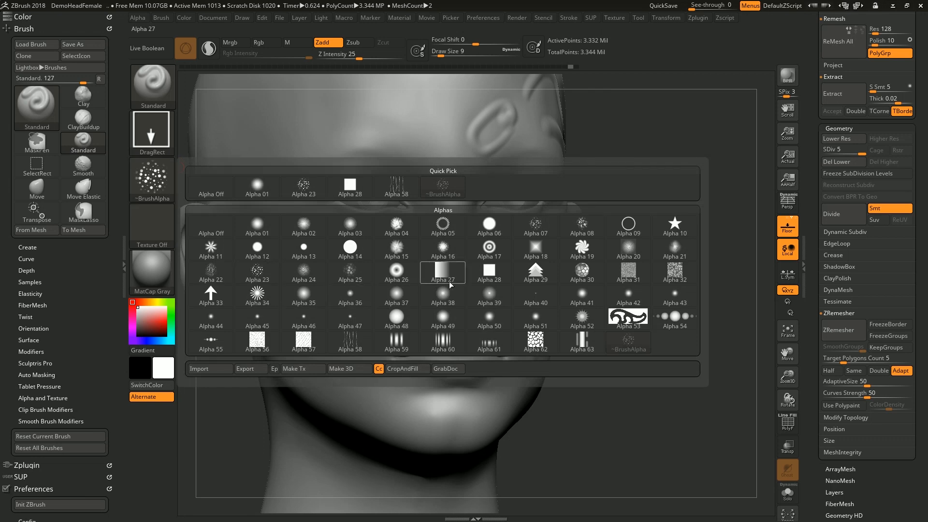
click(357, 343)
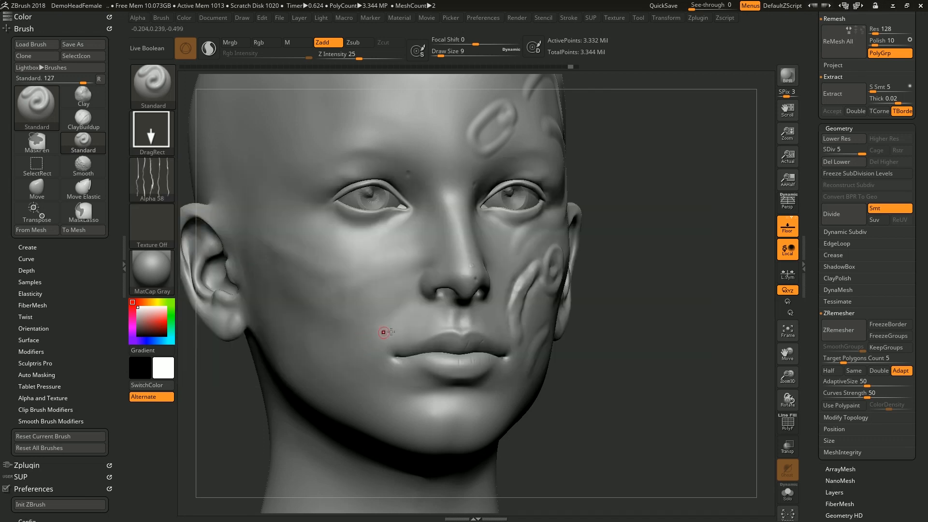
Stamp crack lines onto the middle of the lips with Alpha 58, undoing and redoing the first stamp
drag(632, 381, 470, 382)
mouse_move(665, 379)
alt+mouse_down()
mouse_move(651, 365)
mouse_move(661, 377)
mouse_move(636, 370)
alt+mouse_up()
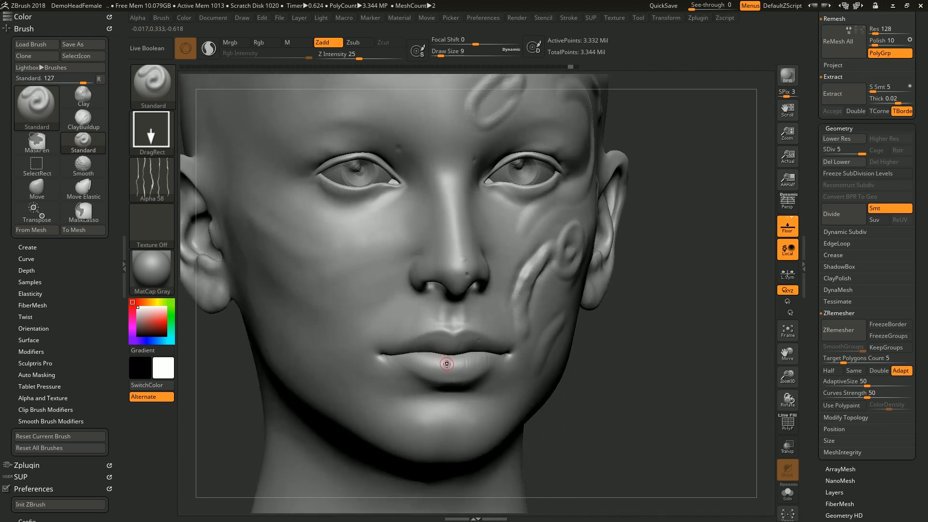
drag(461, 368, 457, 397)
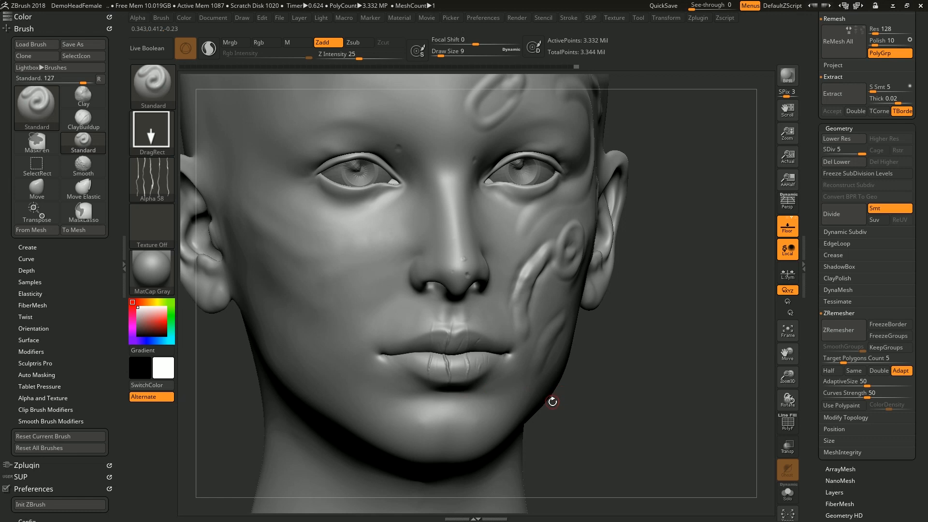
key(ctrl+z)
drag(446, 363, 448, 369)
alt+drag(636, 392, 613, 411)
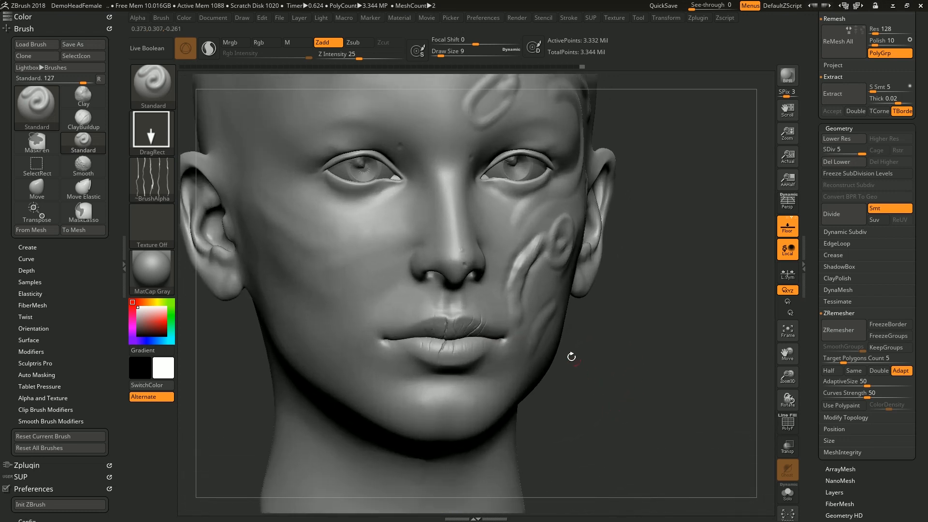
Turn the brush's alpha off and change its stroke type to FreeHand
click(159, 181)
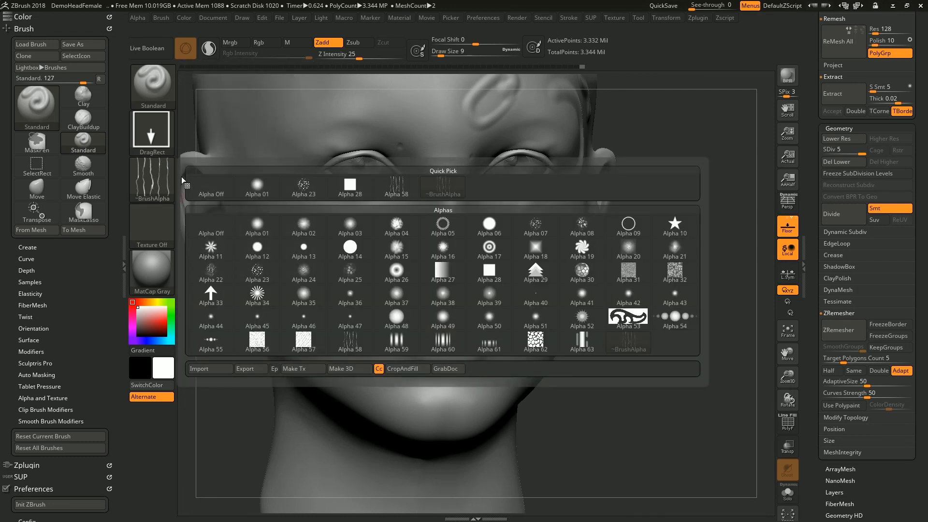
click(215, 226)
click(159, 135)
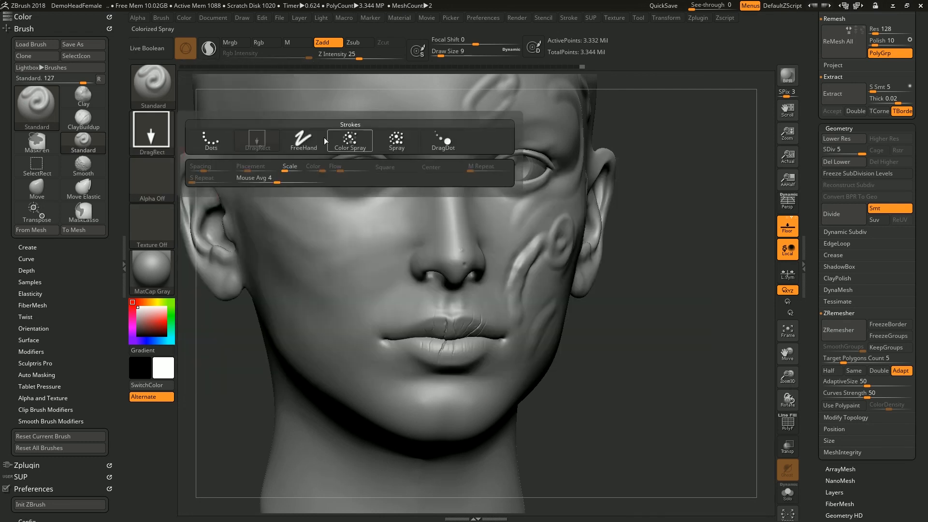
click(310, 141)
Reduce the draw size to 2 and draw fine creases by hand across the upper lip
key(s)
drag(441, 325, 433, 326)
mouse_move(619, 368)
alt+mouse_down()
mouse_move(628, 390)
mouse_move(631, 362)
alt+mouse_up()
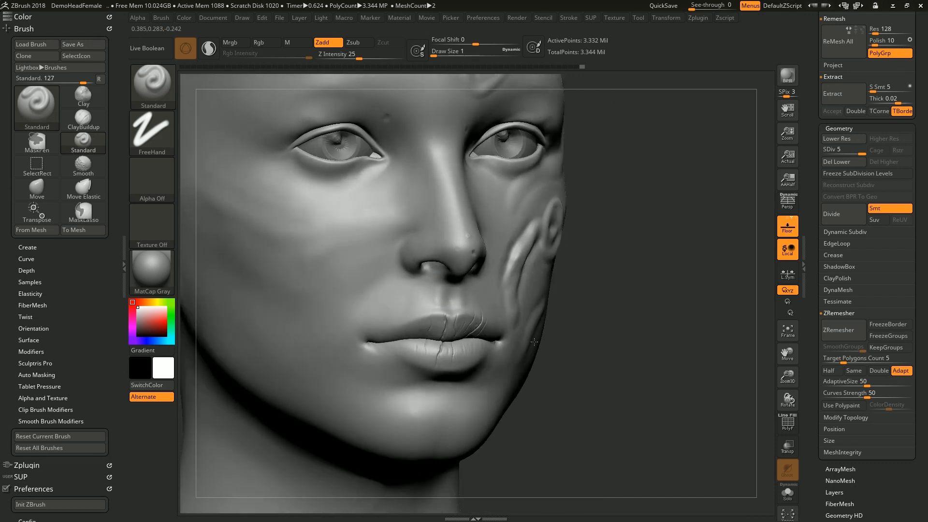
key(s)
drag(414, 331, 416, 332)
key(s)
drag(679, 325, 637, 332)
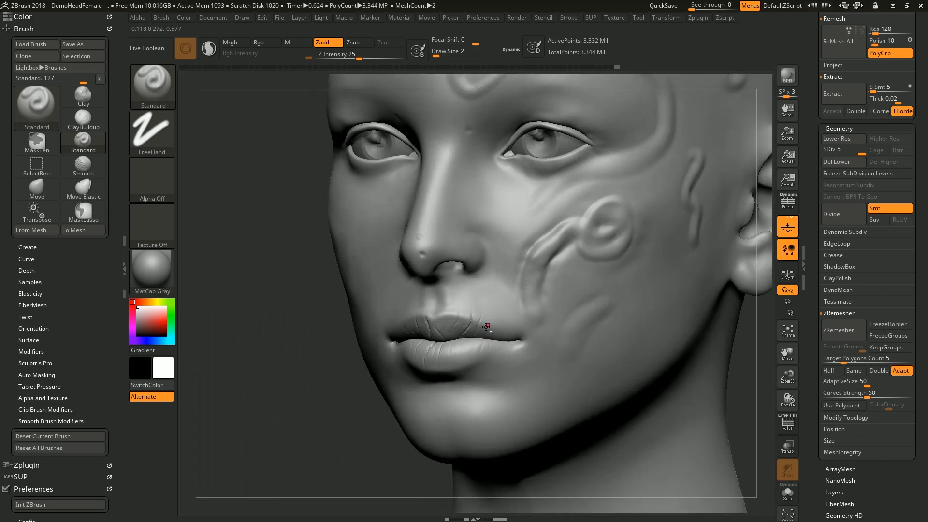
drag(341, 415, 409, 333)
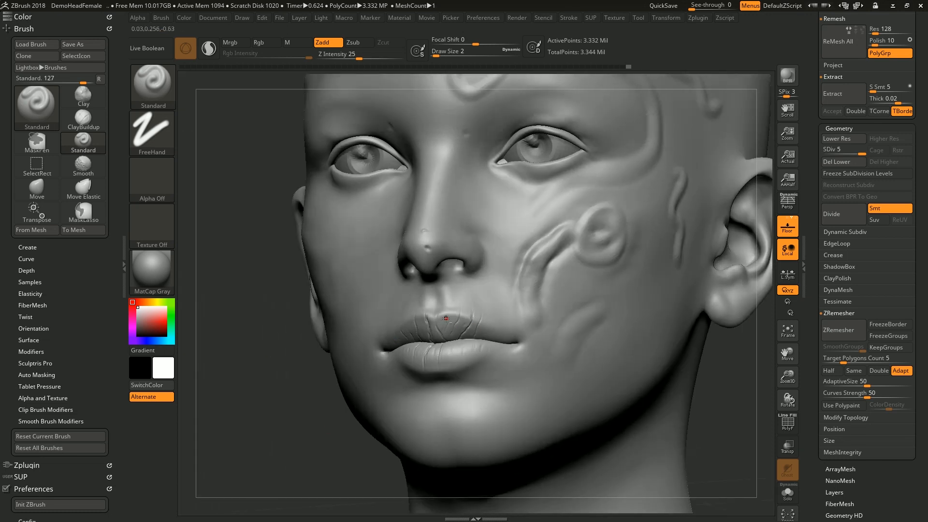
alt+drag(305, 433, 319, 377)
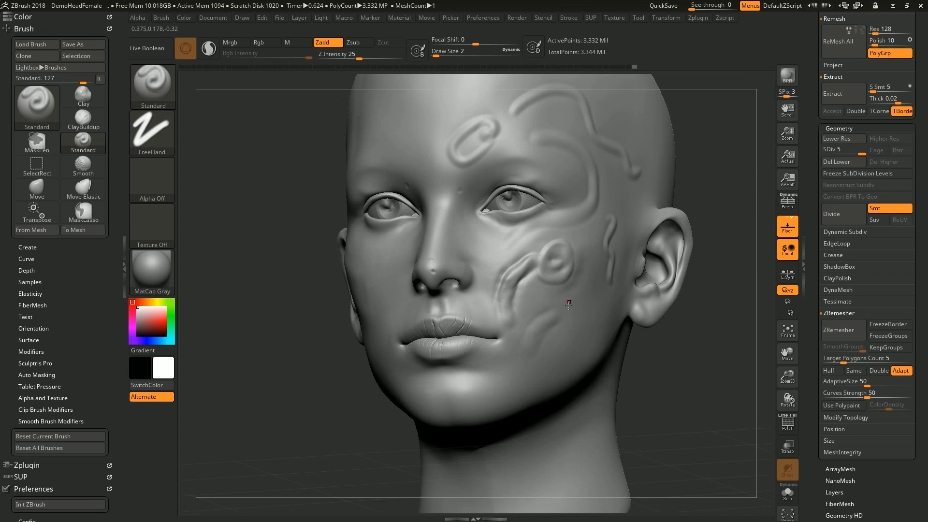
drag(669, 378, 567, 342)
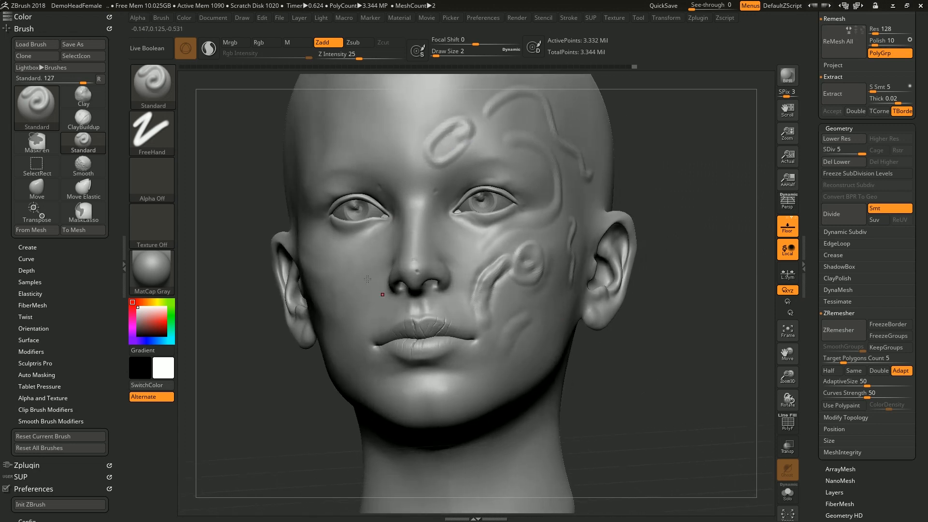
click(157, 187)
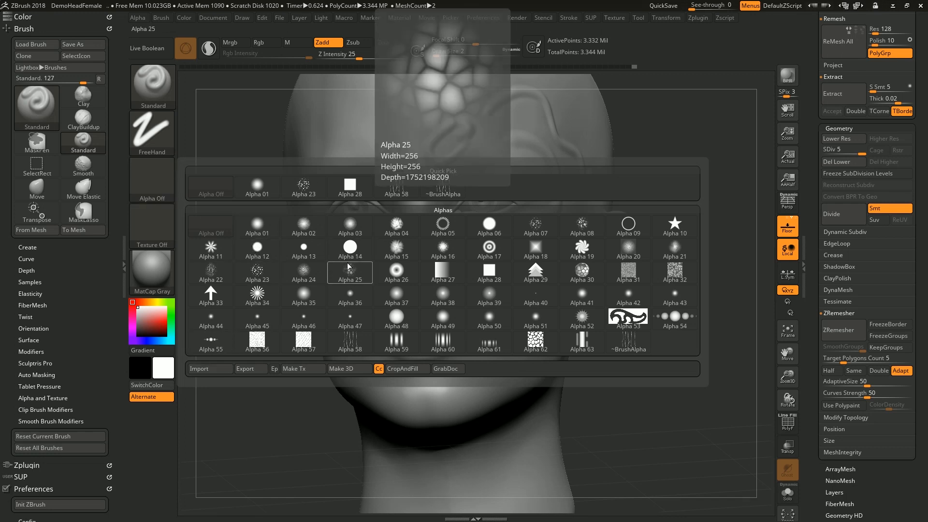
alt+drag(654, 391, 675, 387)
drag(312, 409, 353, 431)
mouse_move(615, 381)
mouse_down()
mouse_move(622, 397)
mouse_move(602, 388)
mouse_up()
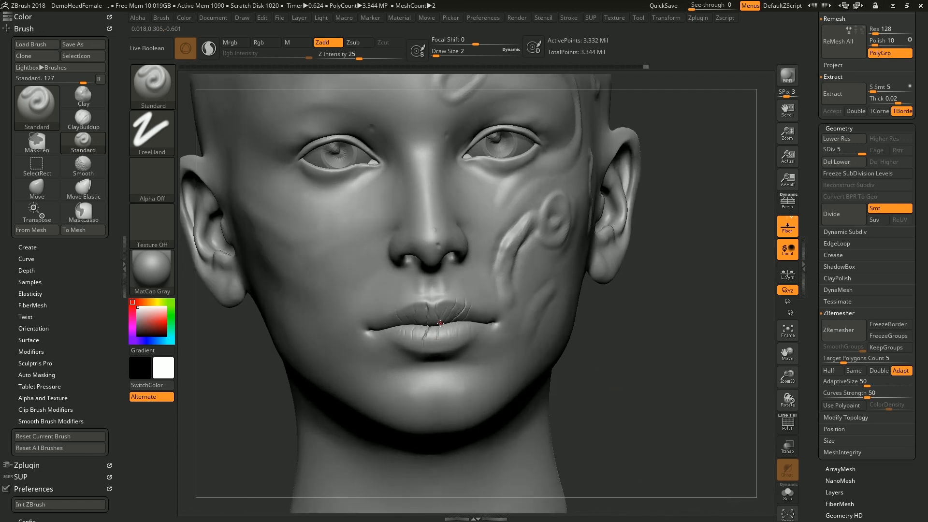
Set the draw size to 4 and switch to the DamStandard brush
alt+drag(649, 335, 621, 348)
text(s4)
key(Return)
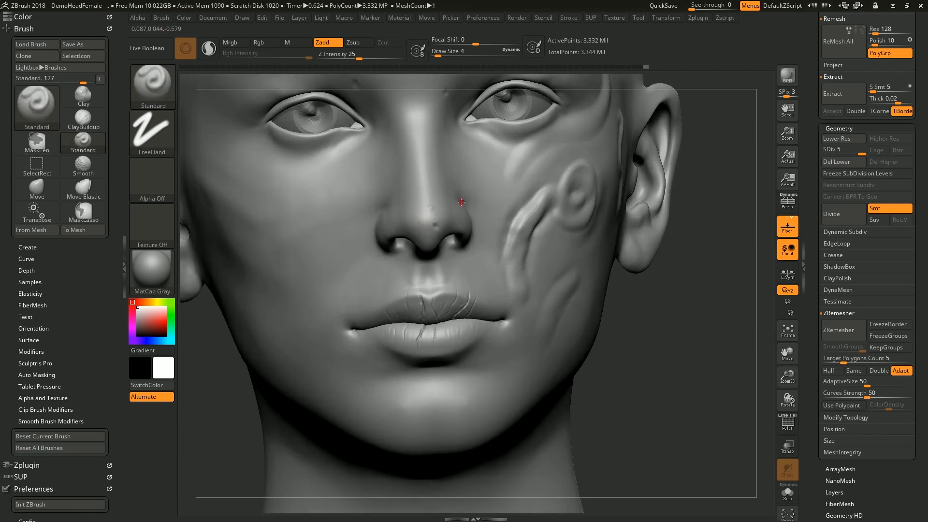
key(b)
key(d)
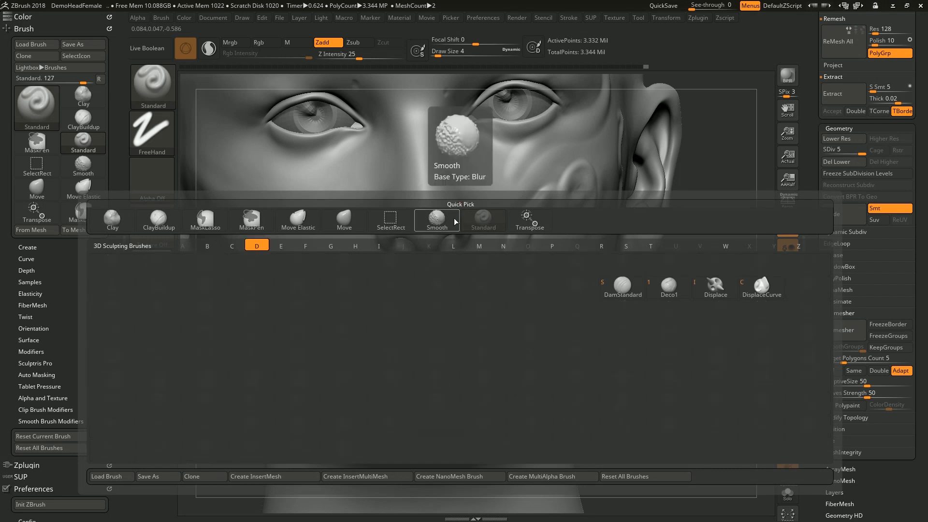
click(627, 292)
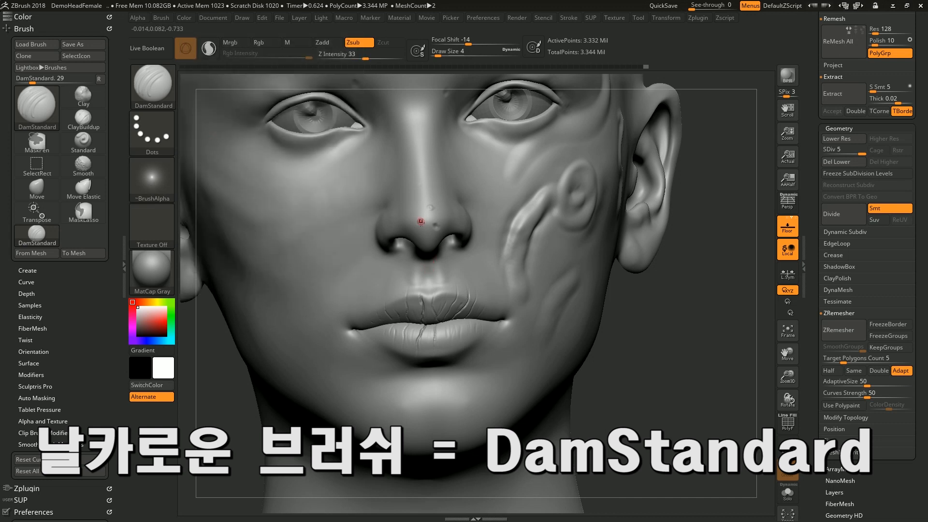
Try carving fine grooves along the nose with DamStandard at draw size 6
mouse_move(443, 225)
mouse_down()
mouse_move(452, 210)
mouse_move(438, 234)
mouse_up()
key(ctrl+z)
key(s)
click(409, 220)
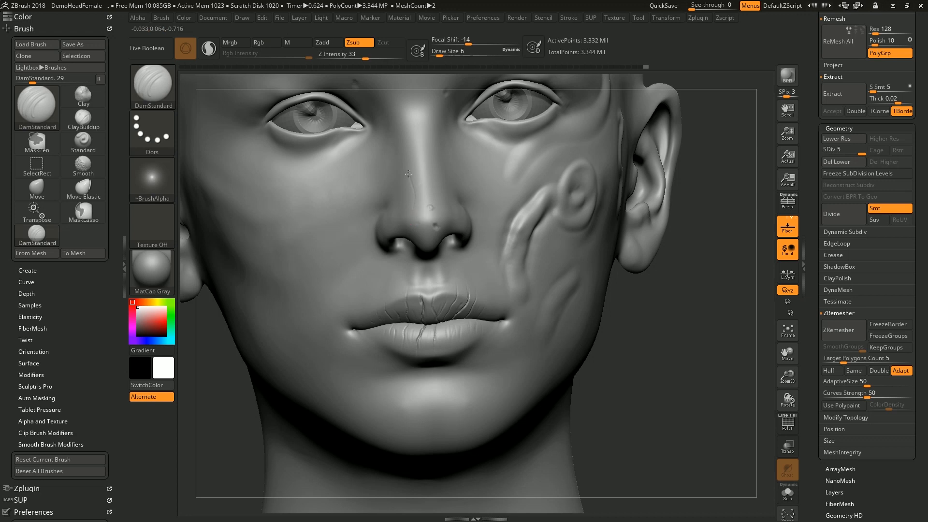
drag(425, 173, 430, 151)
key(ctrl)
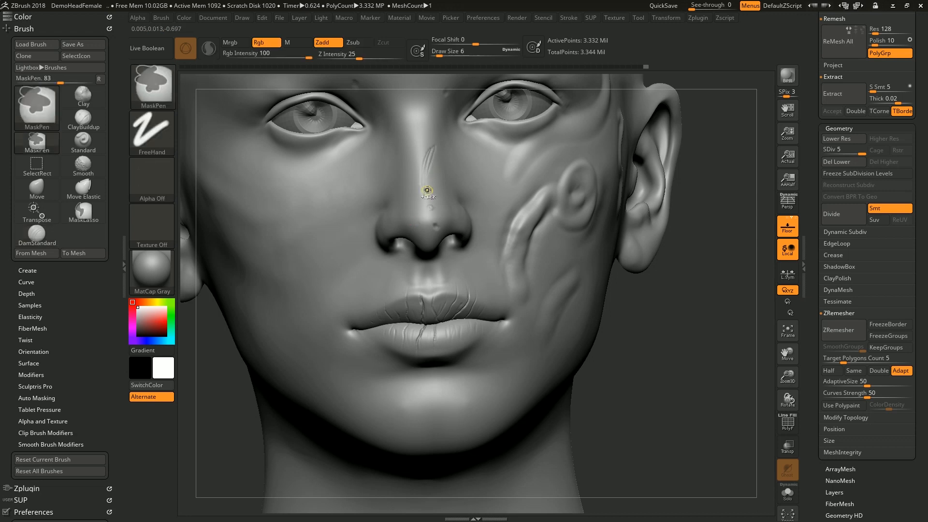
key(ctrl+z)
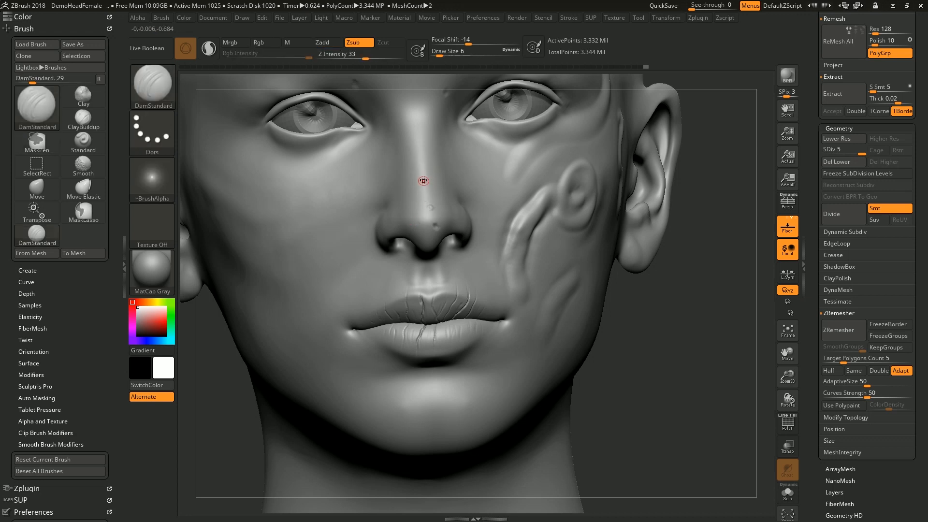
Switch DamStandard to Zadd, draw raised curves over the nose and inner cheek at draw size 11, and reduce the size to 7
click(323, 43)
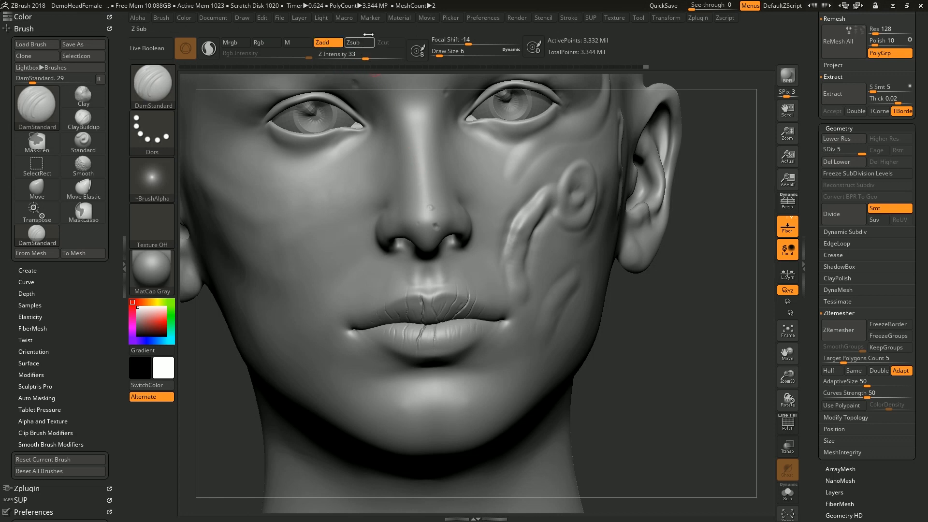
key(s)
mouse_move(420, 191)
mouse_down()
mouse_move(428, 166)
mouse_move(480, 147)
mouse_move(492, 175)
mouse_up()
key([)
right_drag(478, 202, 443, 209)
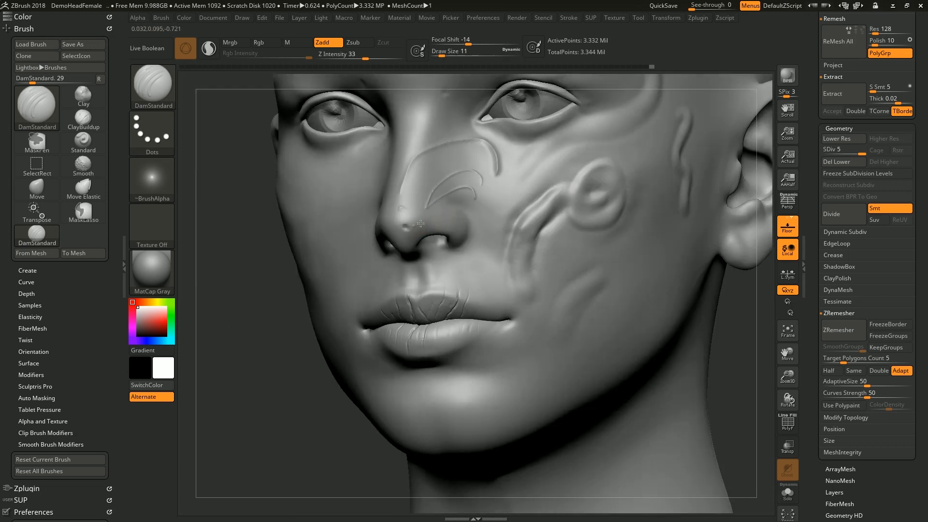
key(s)
drag(450, 334, 442, 335)
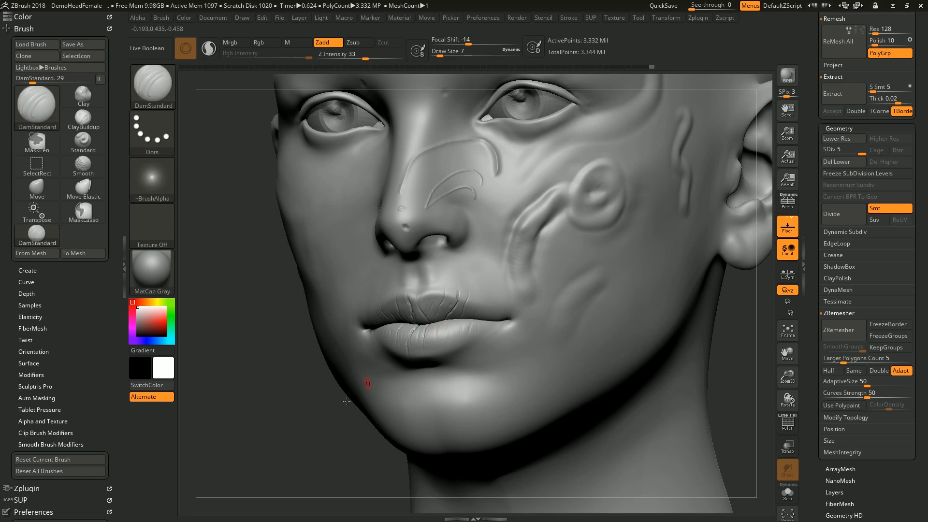
Examine the lip creases and the raised curves on the nose from several angles
drag(327, 441, 427, 430)
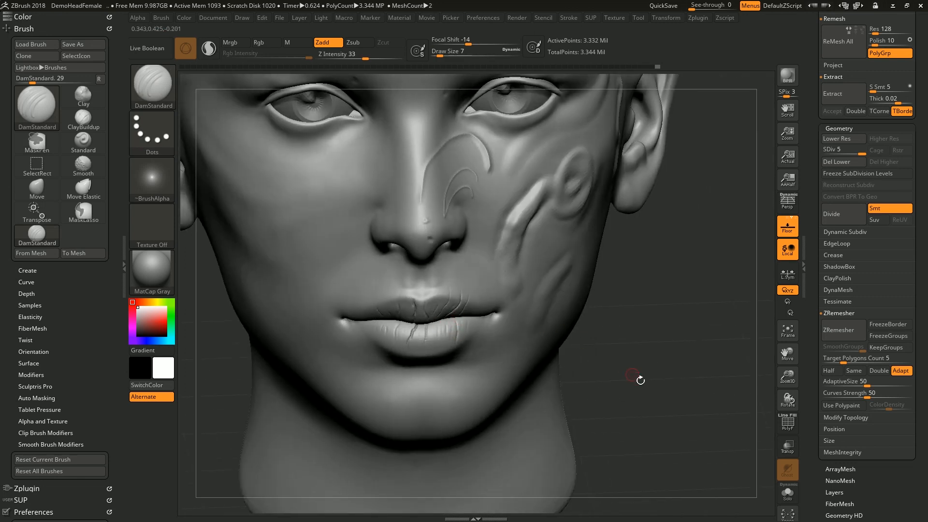
drag(655, 411, 653, 399)
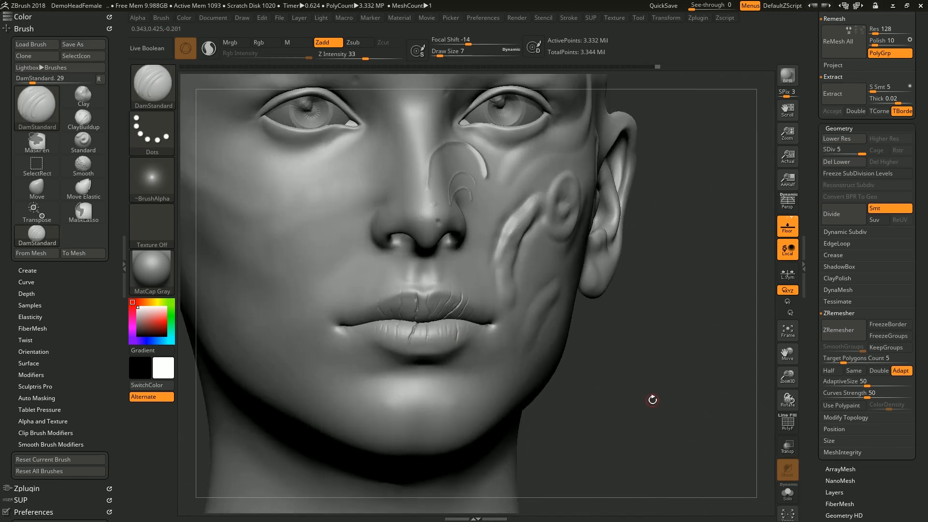
drag(639, 349, 714, 334)
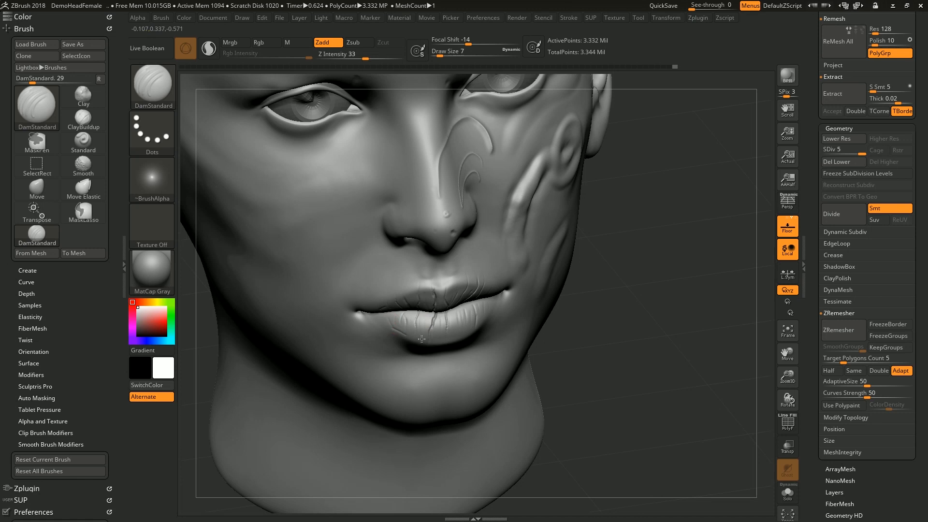
drag(652, 311, 465, 350)
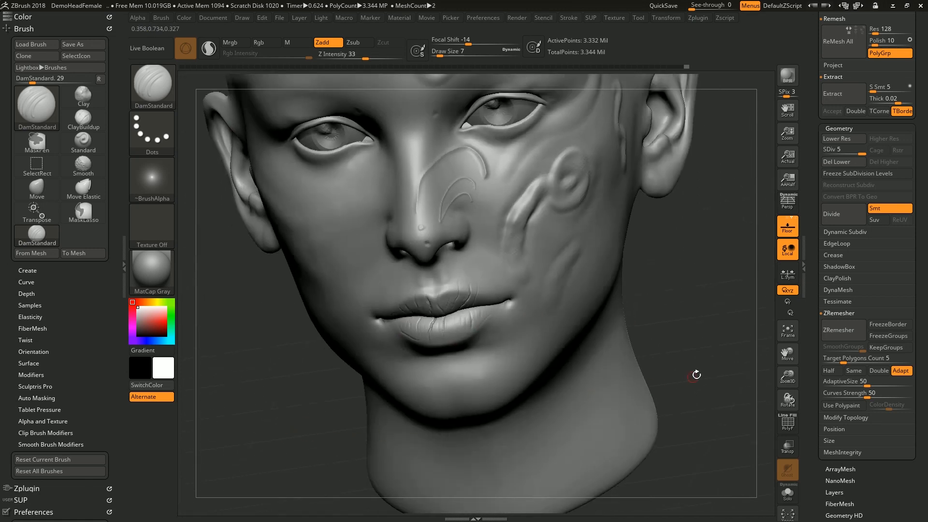
mouse_move(696, 374)
mouse_down()
mouse_move(711, 364)
mouse_move(683, 384)
mouse_up()
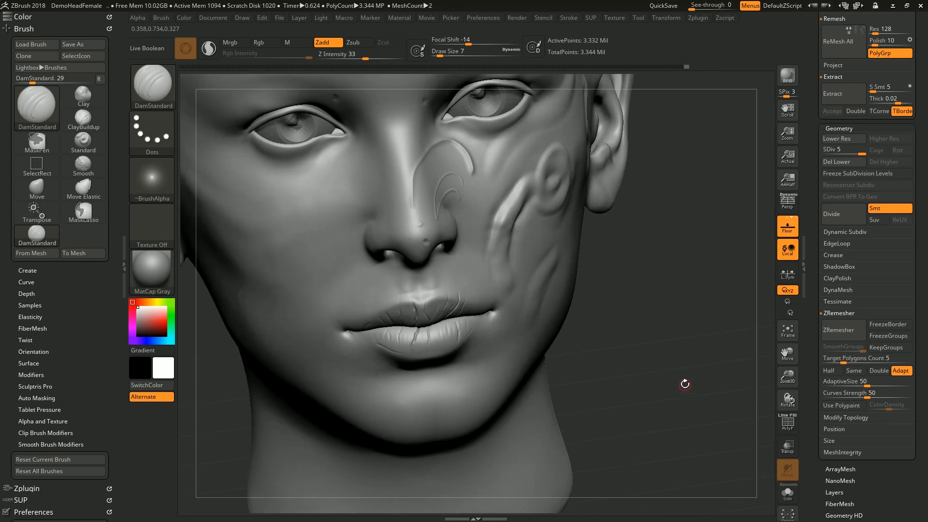
click(158, 223)
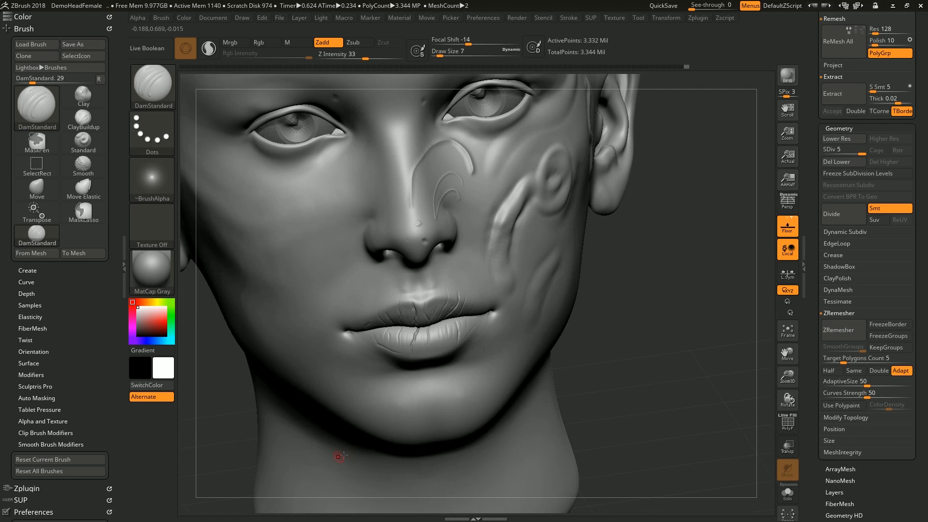
drag(654, 396, 655, 404)
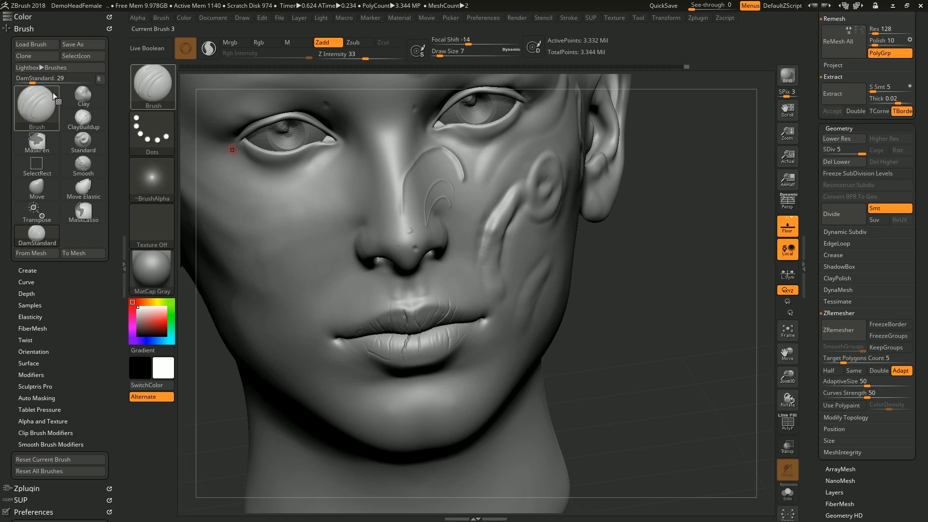
Collapse the Brush and Preferences palettes and dock the Stroke palette in the side tray
click(38, 29)
click(34, 63)
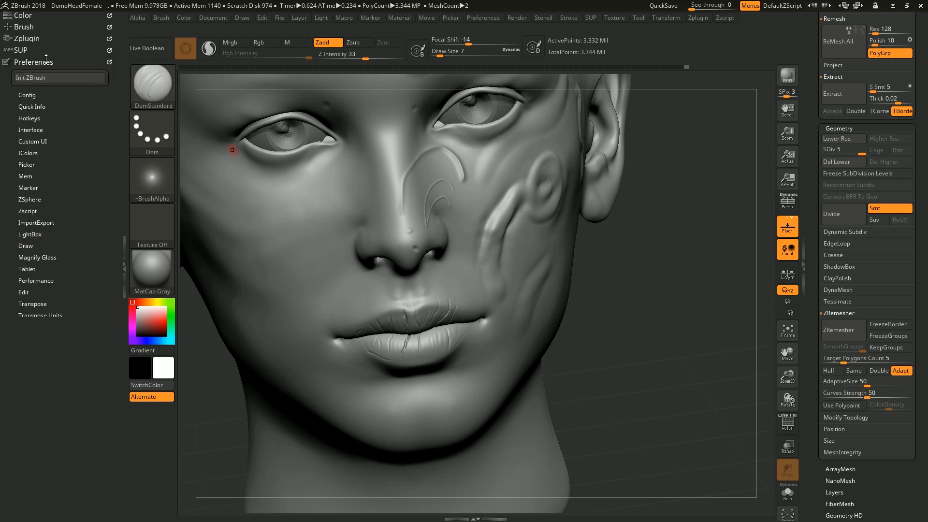
click(570, 18)
mouse_move(564, 30)
mouse_down()
mouse_move(408, 58)
mouse_move(48, 88)
mouse_up()
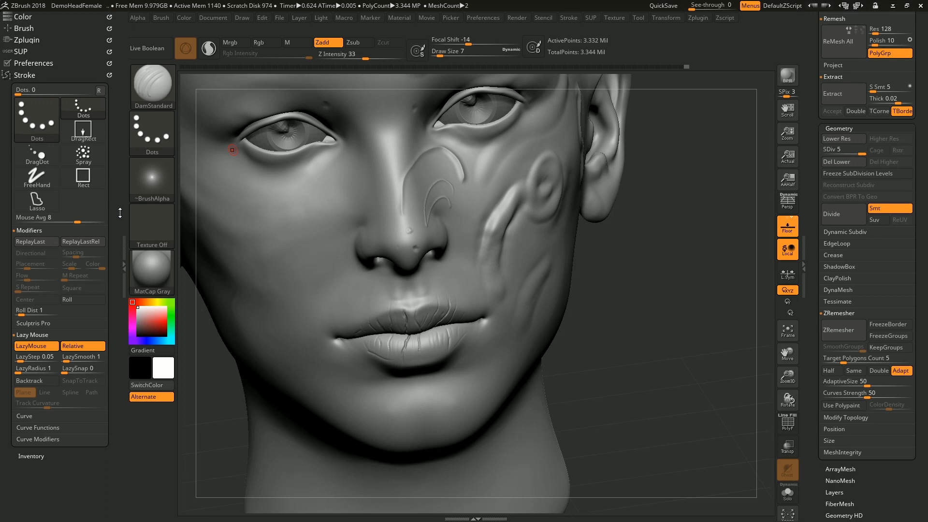
click(34, 28)
click(35, 28)
click(30, 75)
click(30, 75)
click(30, 28)
click(31, 27)
click(30, 75)
click(30, 75)
click(31, 28)
click(31, 28)
click(28, 75)
click(29, 75)
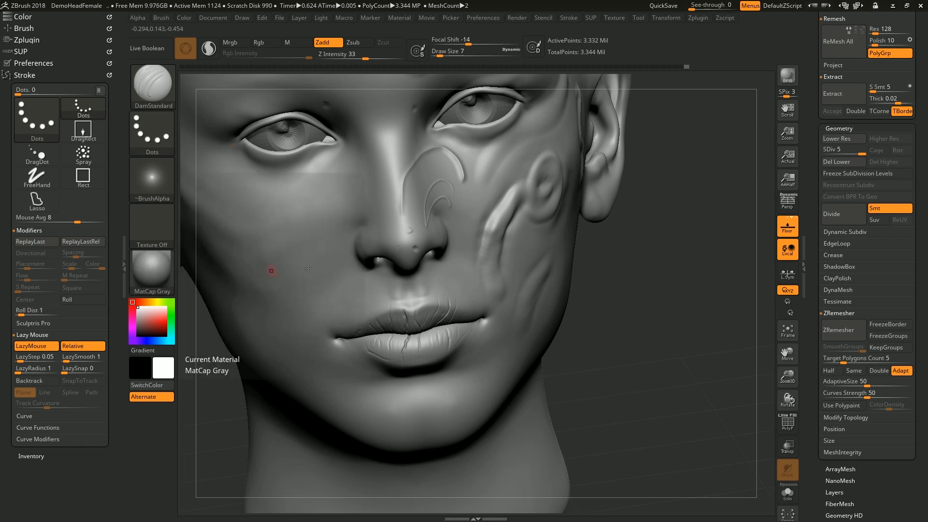
Set the draw size to 20 and the LazyMouse LazyRadius to 13
drag(642, 370, 645, 365)
key(s)
drag(318, 258, 323, 258)
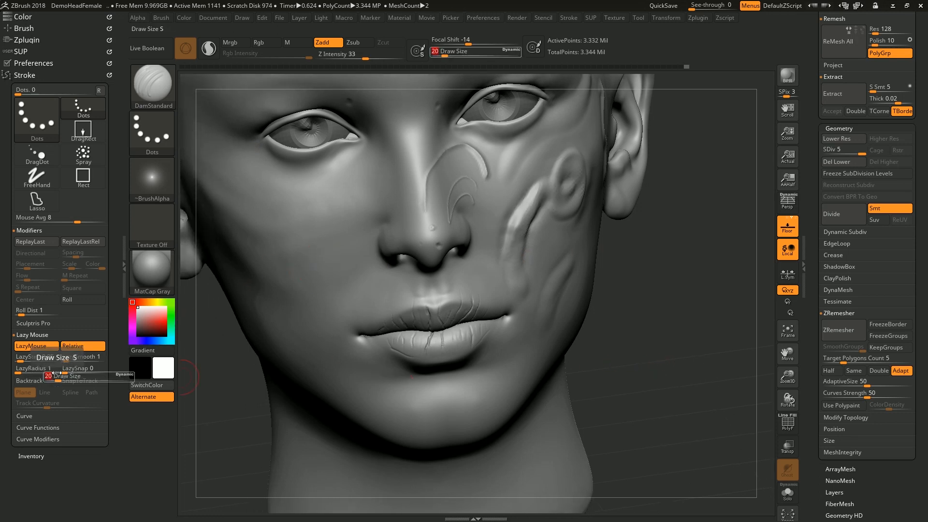
drag(18, 372, 27, 372)
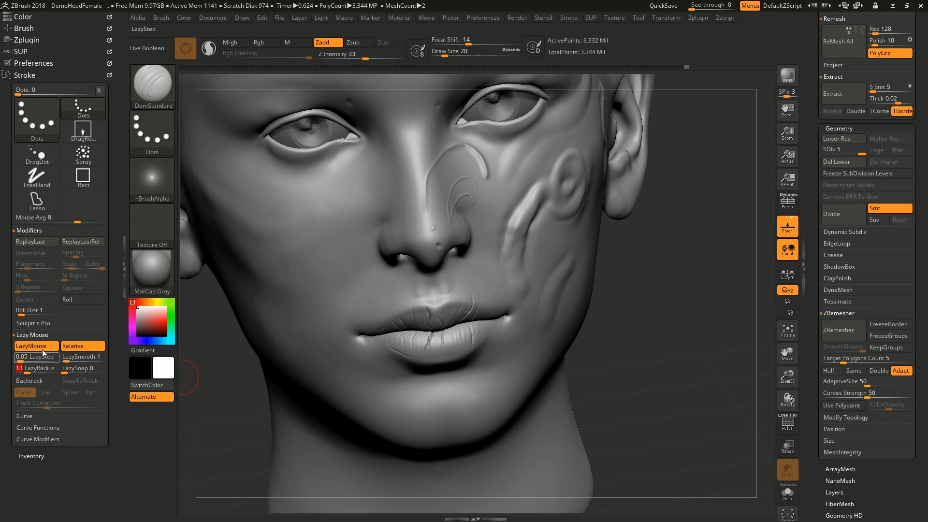
Set the draw size to 12 and draw a winding raised line down the cheek beside the mouth, undoing a second line below the eye
key(s)
drag(314, 246, 313, 253)
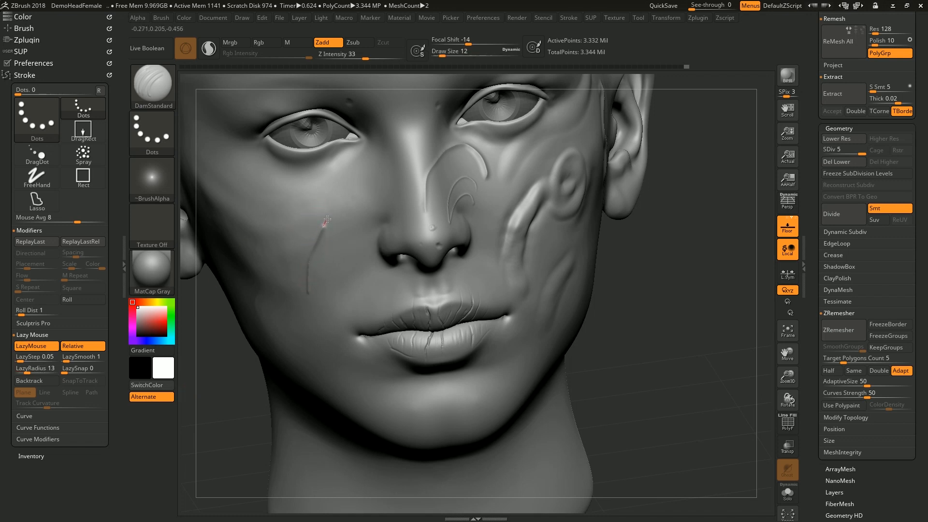
mouse_move(349, 201)
mouse_down()
mouse_move(358, 219)
mouse_move(341, 244)
mouse_up()
mouse_move(329, 281)
mouse_down()
mouse_move(349, 292)
mouse_move(342, 367)
mouse_up()
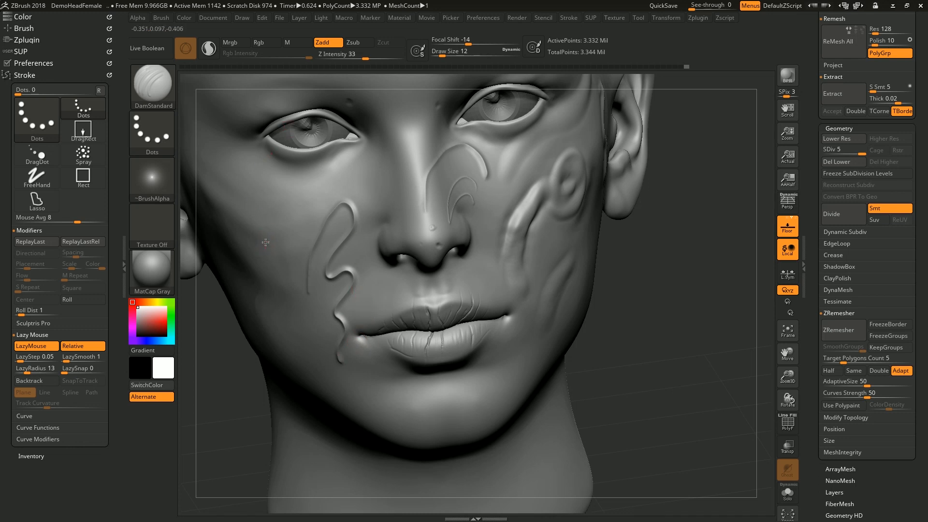
mouse_move(295, 185)
mouse_down()
mouse_move(312, 178)
mouse_move(296, 218)
mouse_move(339, 173)
mouse_move(367, 177)
mouse_move(401, 219)
mouse_up()
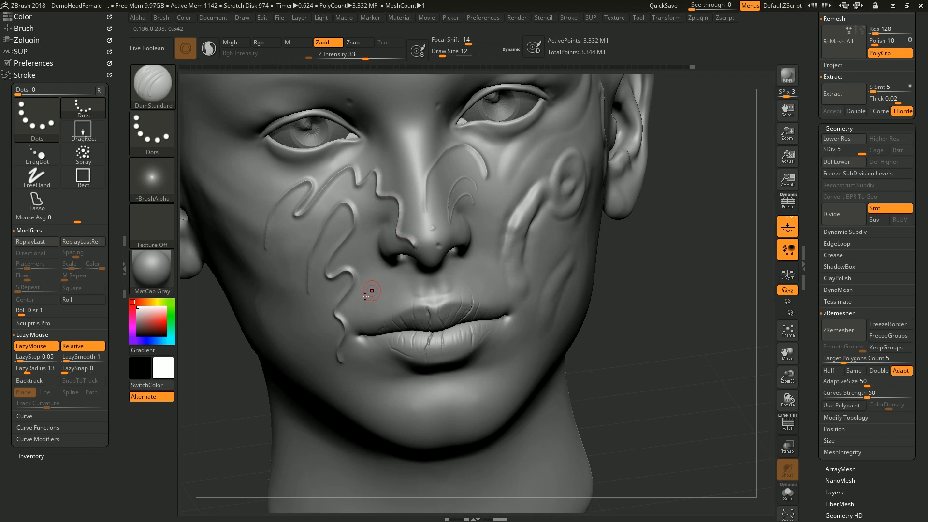
key(ctrl+z)
Draw a wavy line below the eye toward the nose with LazyMouse off, and another just above it with LazyMouse on
key(l)
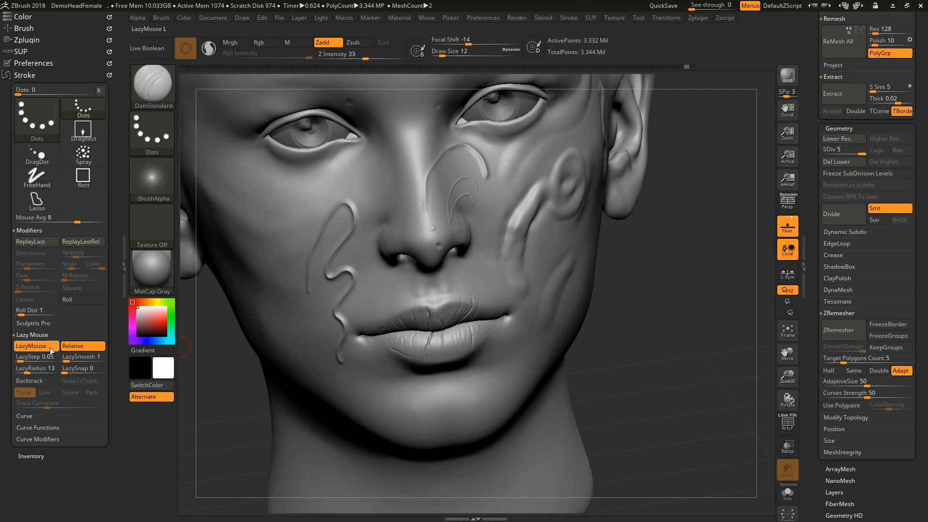
drag(297, 201, 369, 168)
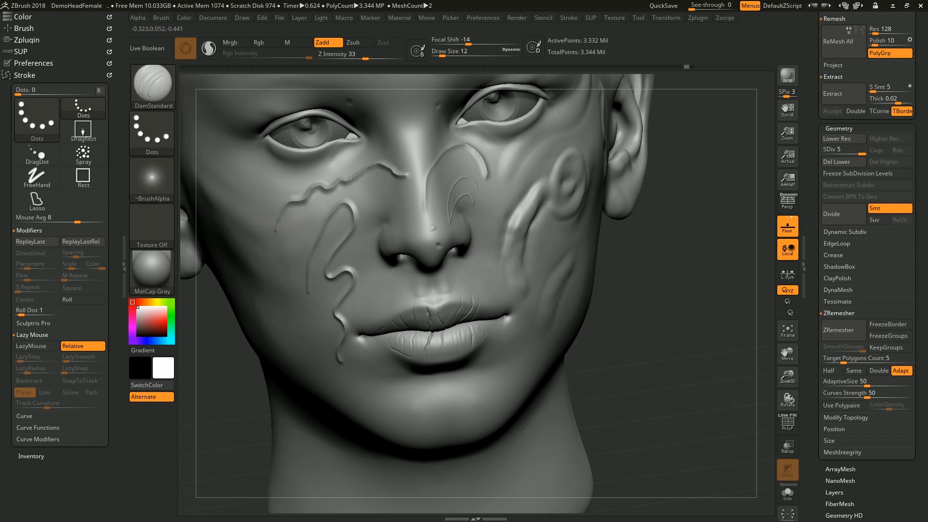
drag(663, 257, 659, 272)
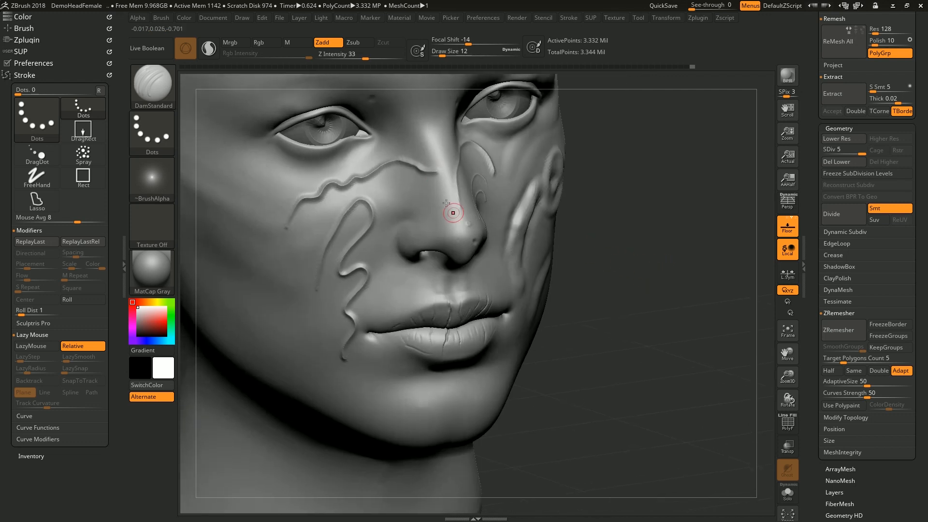
click(42, 349)
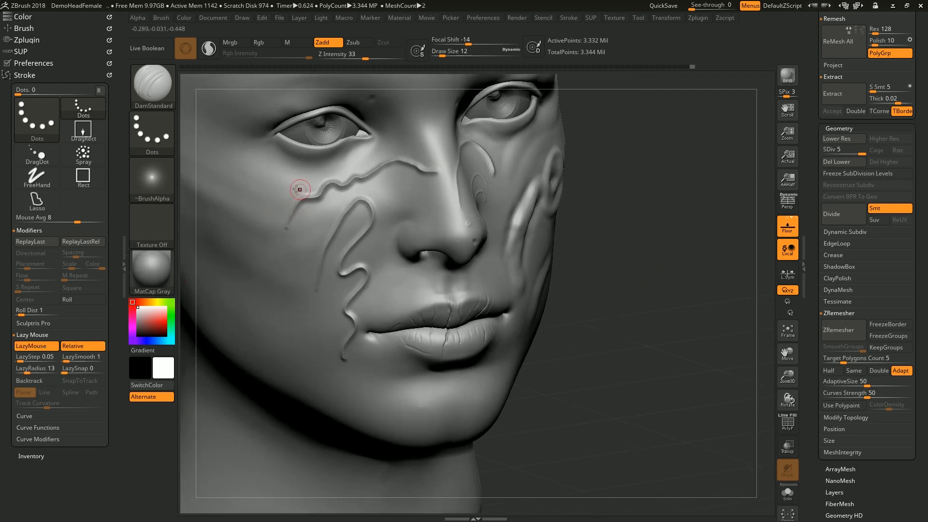
mouse_move(267, 212)
mouse_down()
mouse_move(286, 187)
mouse_move(396, 139)
mouse_move(438, 146)
mouse_up()
Set the draw size to 9 and draw a smooth looping line on the outer cheek
mouse_move(629, 280)
mouse_down()
mouse_move(632, 308)
mouse_move(643, 296)
mouse_move(648, 311)
mouse_move(637, 317)
mouse_up()
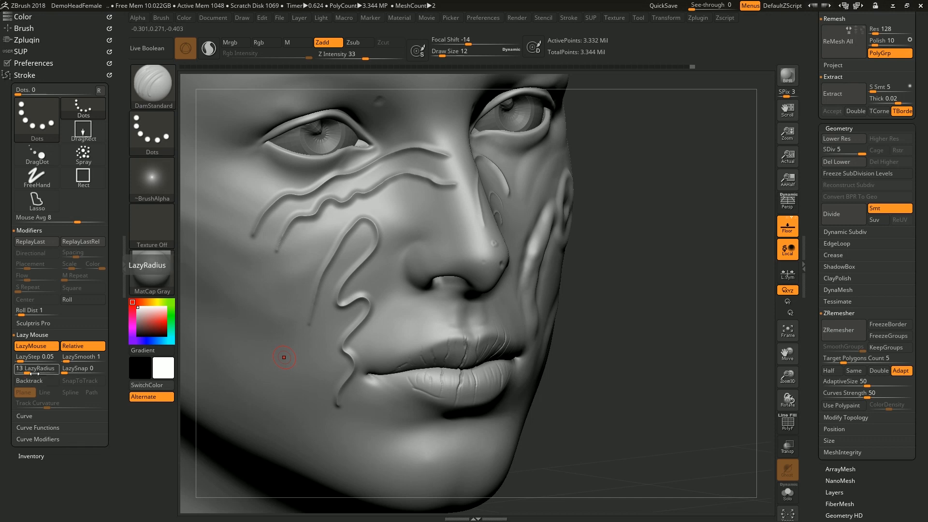
mouse_move(250, 372)
mouse_down()
mouse_move(290, 278)
mouse_move(263, 359)
mouse_move(293, 394)
mouse_up()
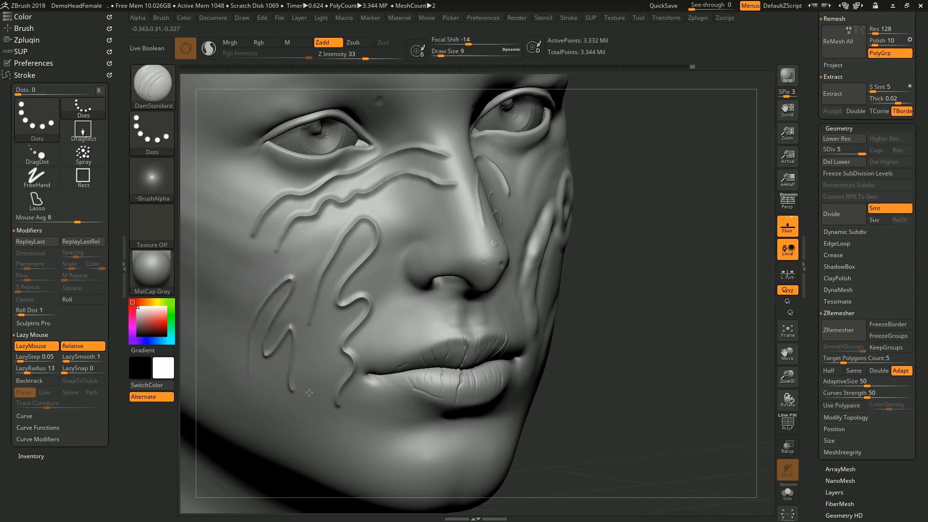
drag(634, 303, 632, 305)
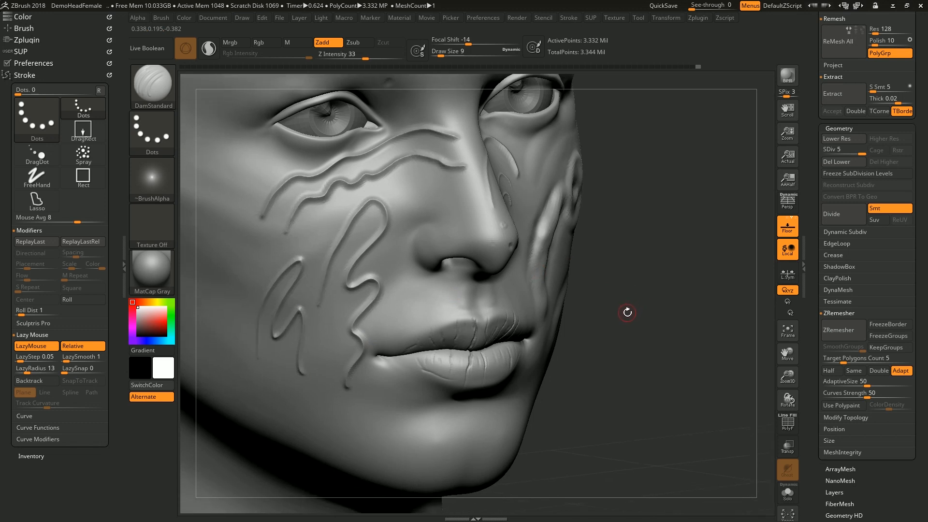
Draw a line down the outer cheek with LazyMouse off, and a wavy line from the lower cheek to the chin with it on
key(l)
key(l)
key(l)
key(l)
key(l)
mouse_move(250, 334)
mouse_down()
mouse_move(255, 379)
mouse_move(288, 418)
mouse_up()
key(l)
mouse_move(324, 349)
mouse_down()
mouse_move(351, 435)
mouse_move(373, 426)
mouse_move(415, 456)
mouse_move(441, 435)
mouse_up()
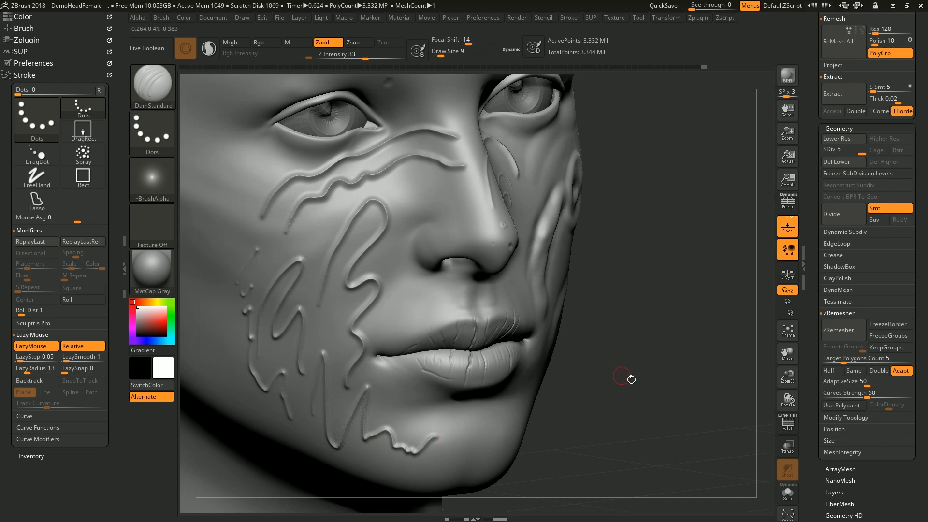
drag(625, 404, 624, 398)
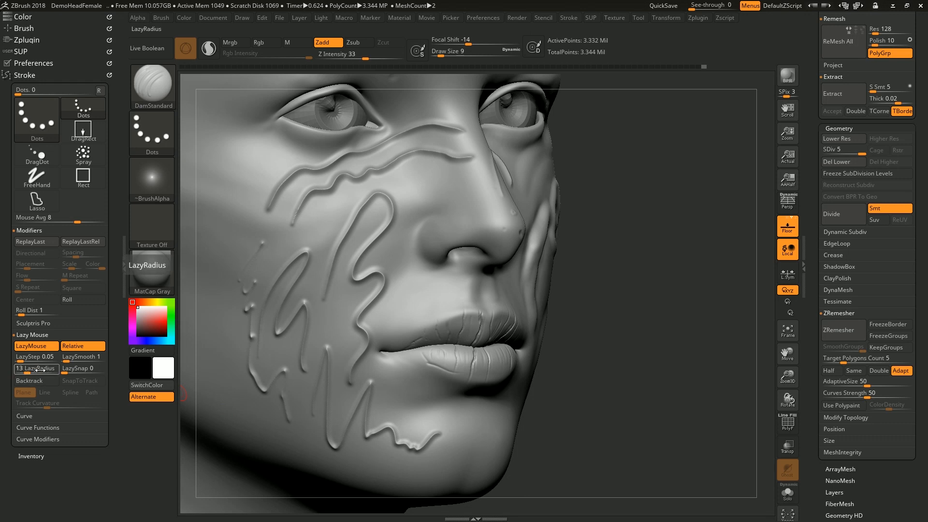
Draw a zigzag line on the outer cheek below the eye and turn LazyMouse off
mouse_move(223, 229)
mouse_down()
mouse_move(239, 159)
mouse_move(256, 203)
mouse_move(274, 213)
mouse_up()
key(l)
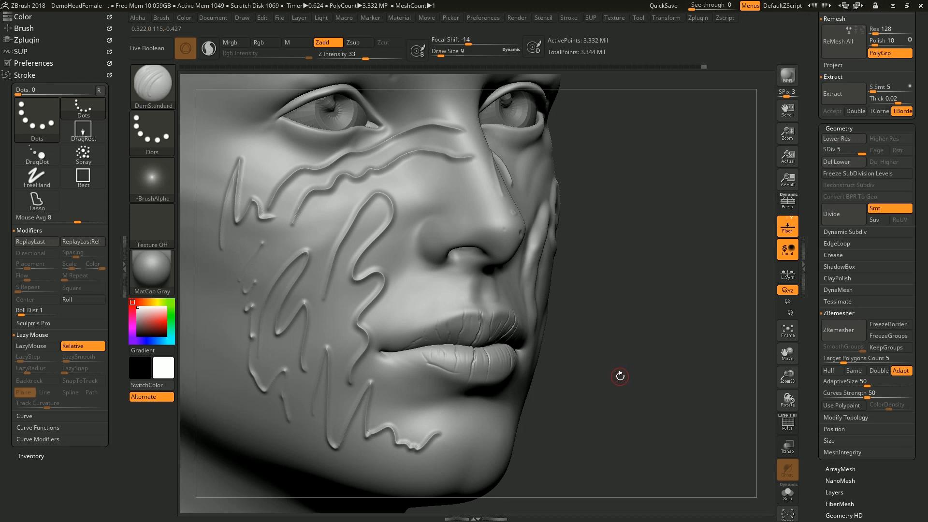
drag(611, 382, 626, 376)
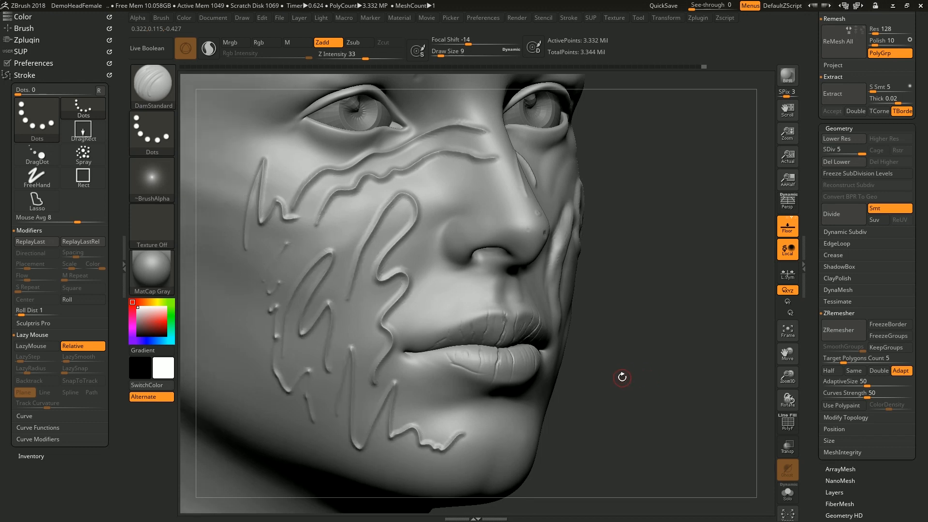
Switch to the Standard brush at draw size 7 and try a short wavy stroke on the outer cheek, undoing it
key(b)
key(s)
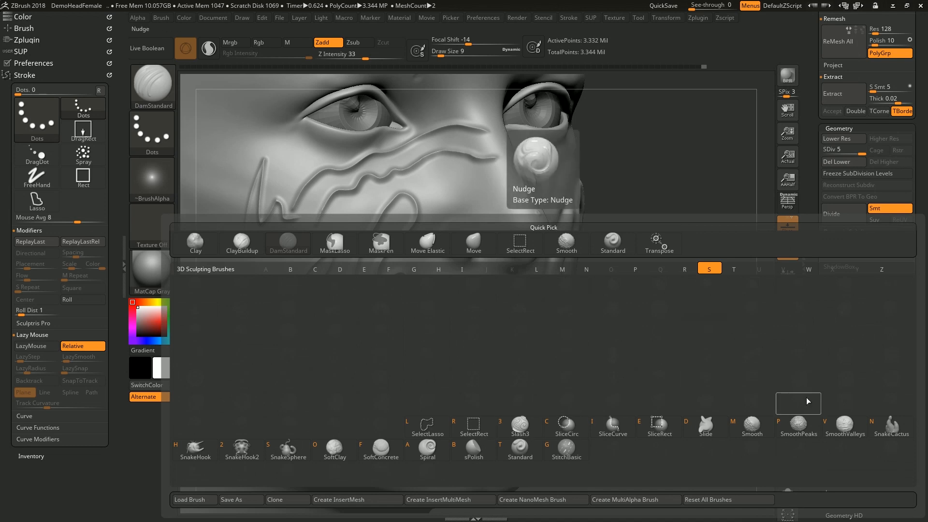
click(520, 450)
key(s)
alt+drag(645, 256, 721, 259)
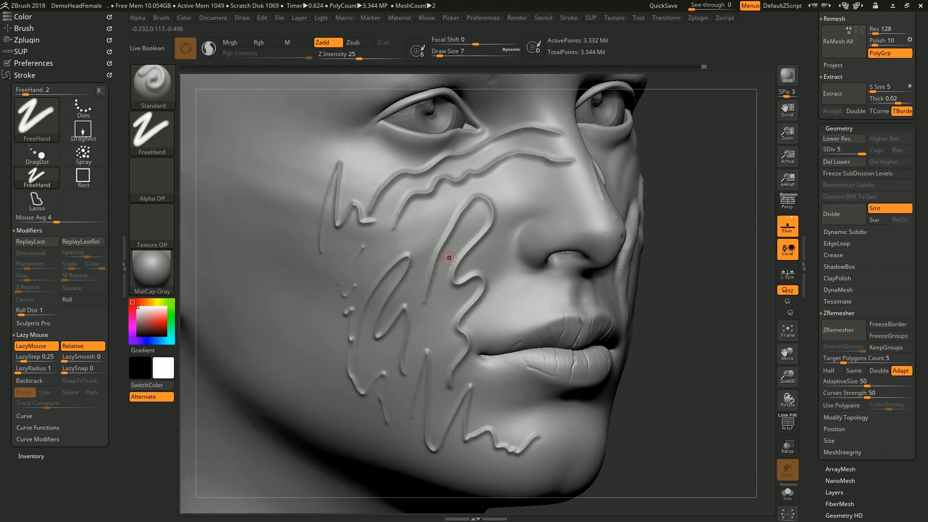
drag(296, 248, 316, 300)
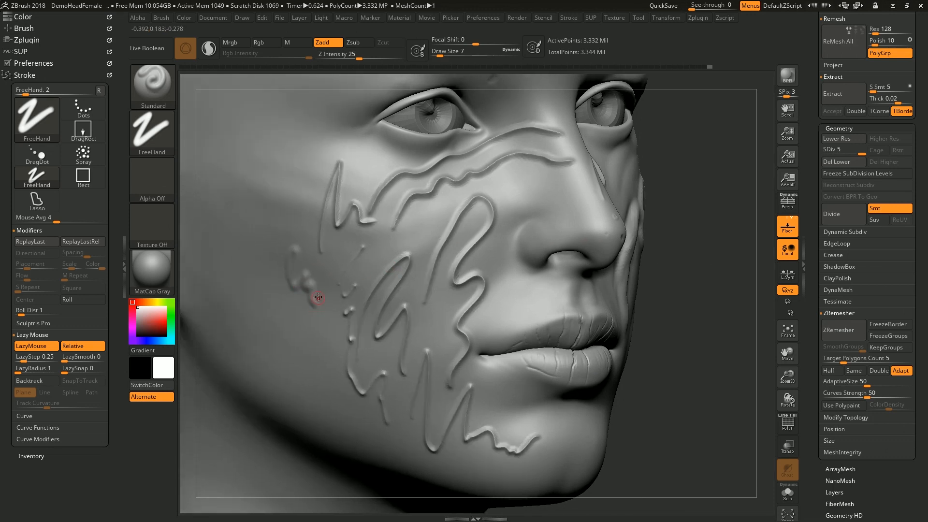
key(ctrl+z)
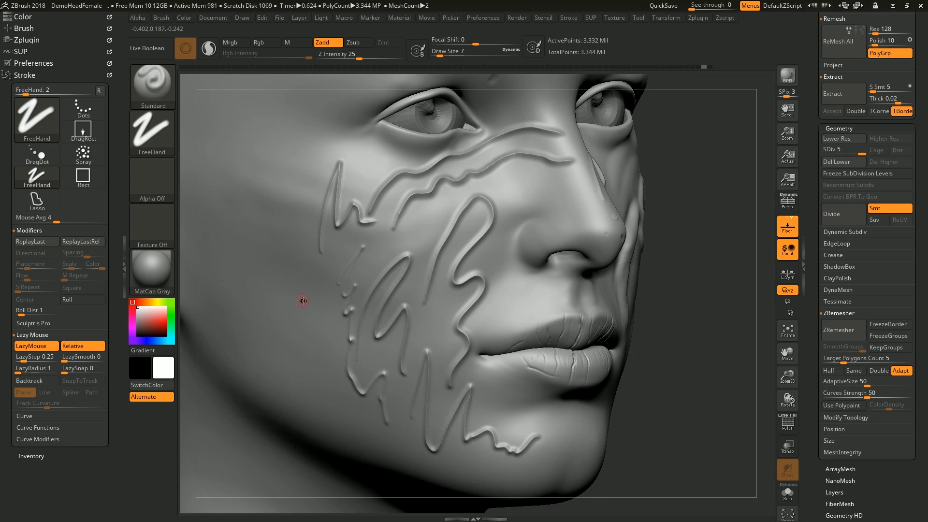
With LazyMouse off, dab the outer cheek and sculpt strong strokes around the nostrils at a draw size of 11 to 12
key(l)
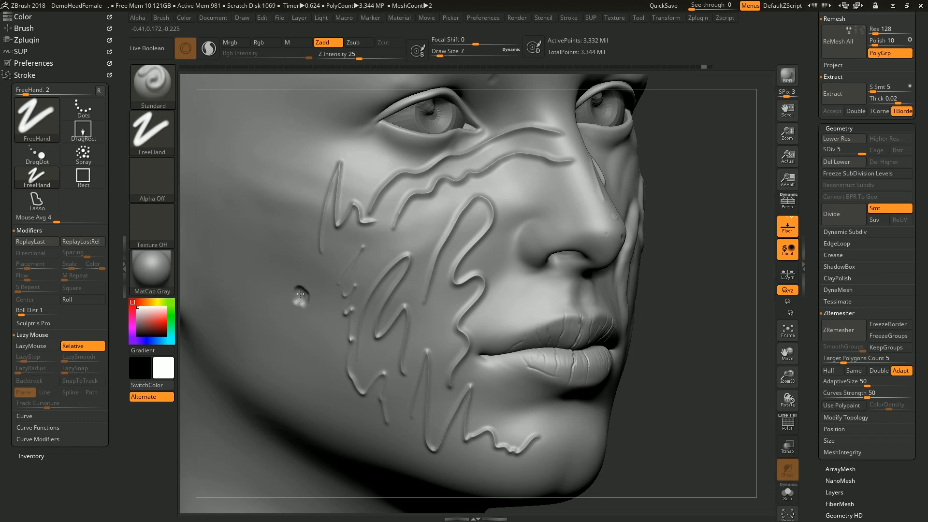
drag(706, 235, 682, 255)
key(s)
drag(513, 284, 517, 283)
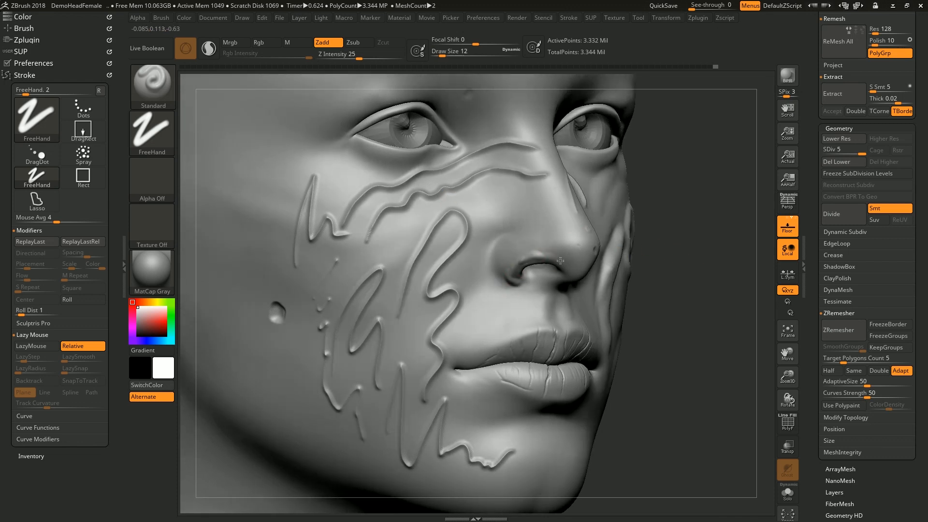
drag(677, 239, 590, 244)
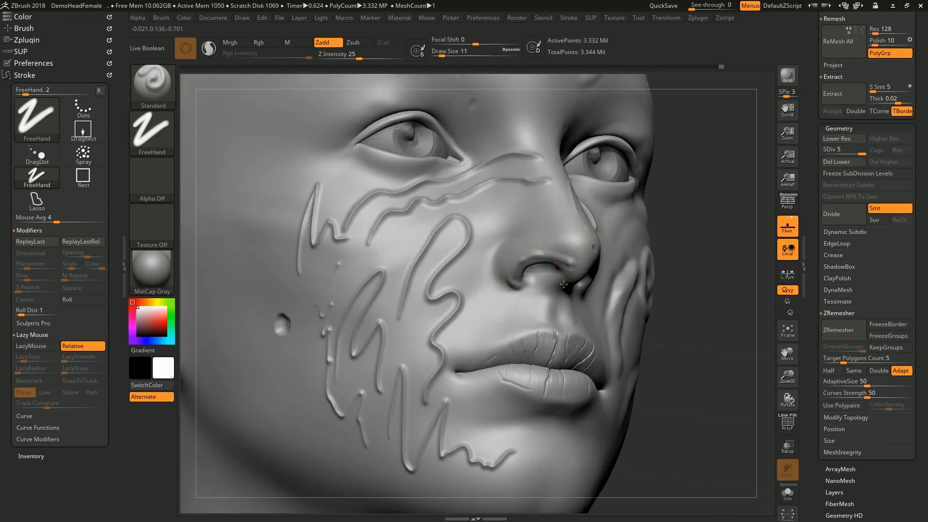
drag(680, 245, 654, 244)
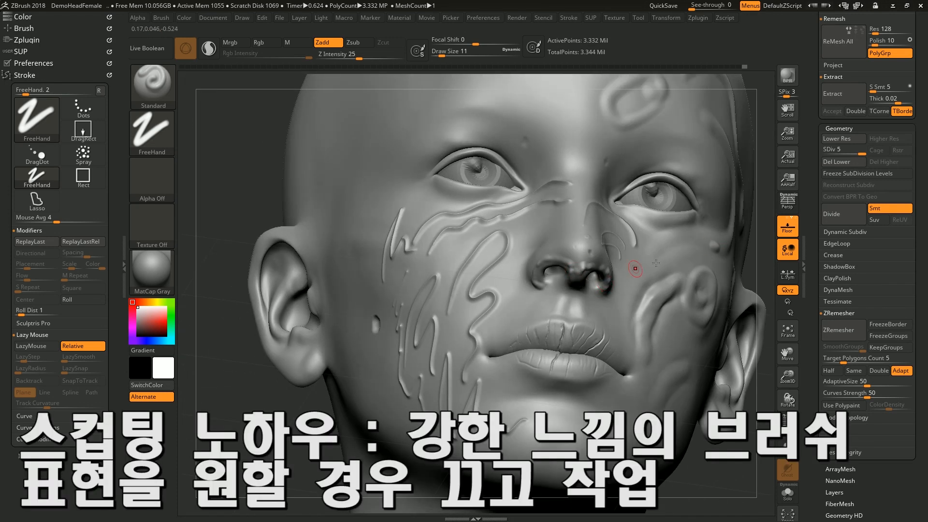
drag(760, 249, 607, 275)
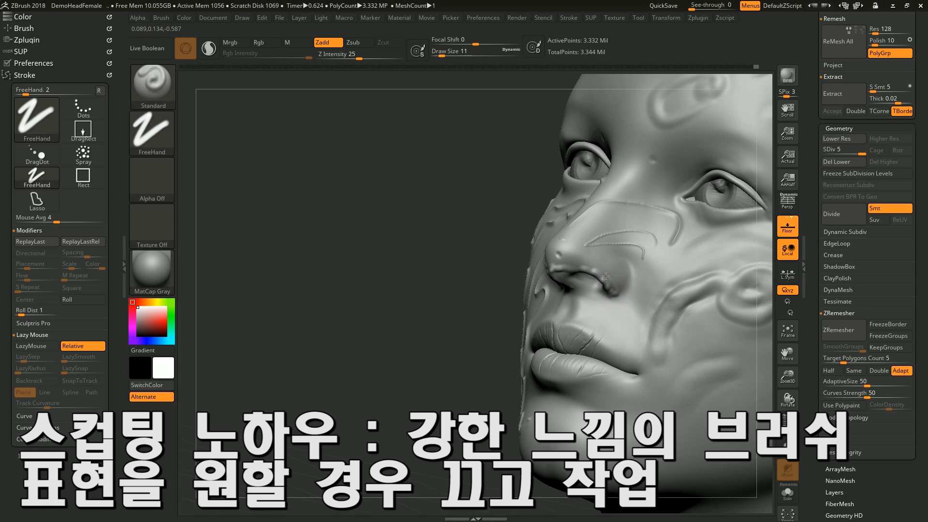
Reduce the draw size to 7 and refine the nostril edges and the underside of the nose
mouse_move(423, 358)
mouse_down()
mouse_move(399, 355)
mouse_move(519, 281)
mouse_up()
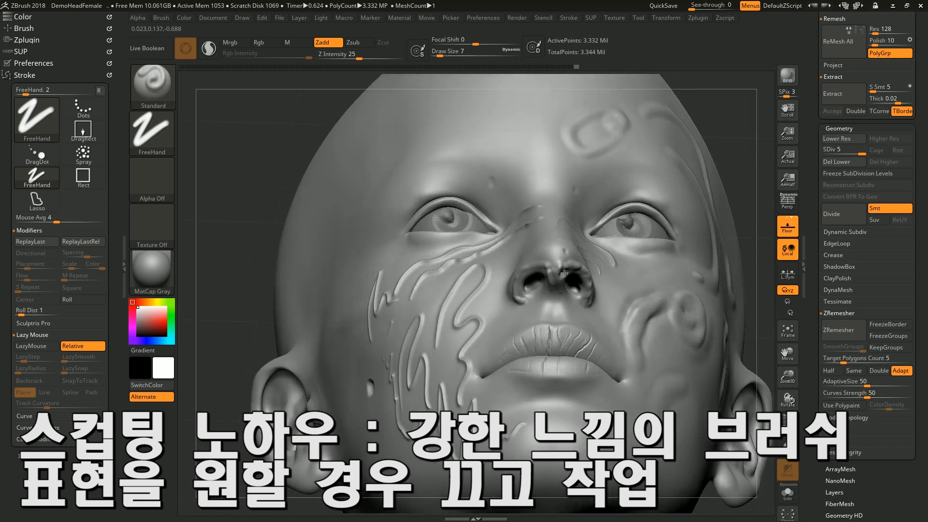
drag(758, 160, 594, 239)
key(shift)
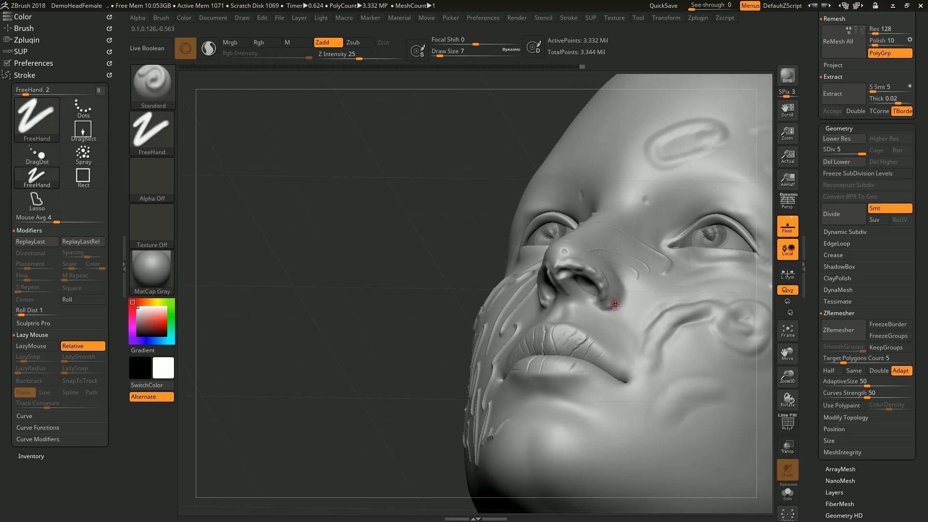
drag(412, 342, 451, 330)
mouse_move(628, 271)
mouse_down()
mouse_move(740, 201)
mouse_move(684, 202)
mouse_up()
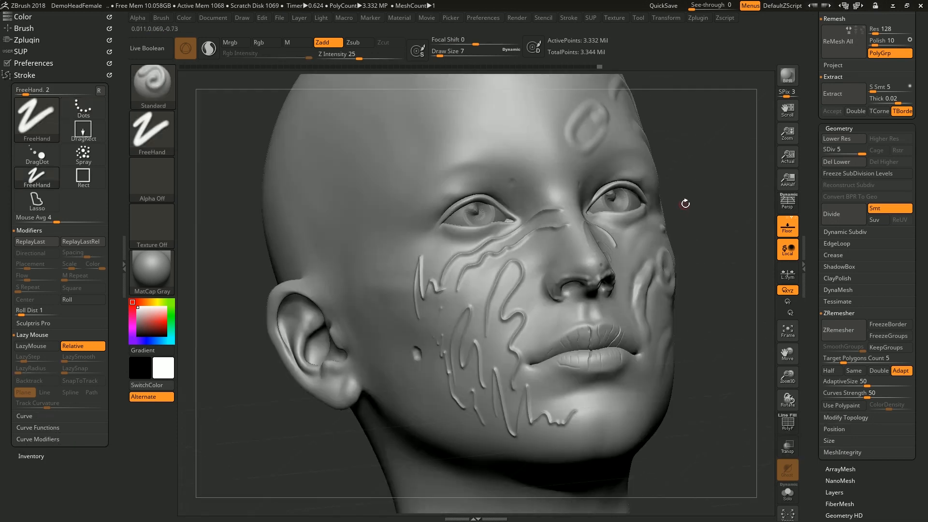
Turn LazyMouse on, set LazyRadius to 13, and draw clean crease lines around the eye on the detailed cheek's side
key(l)
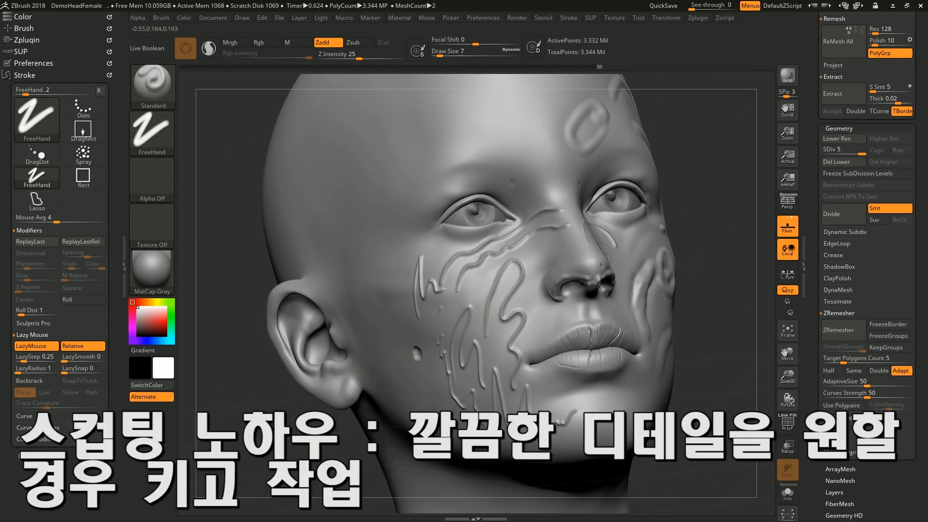
mouse_move(303, 445)
mouse_down()
mouse_move(294, 453)
mouse_move(303, 447)
mouse_up()
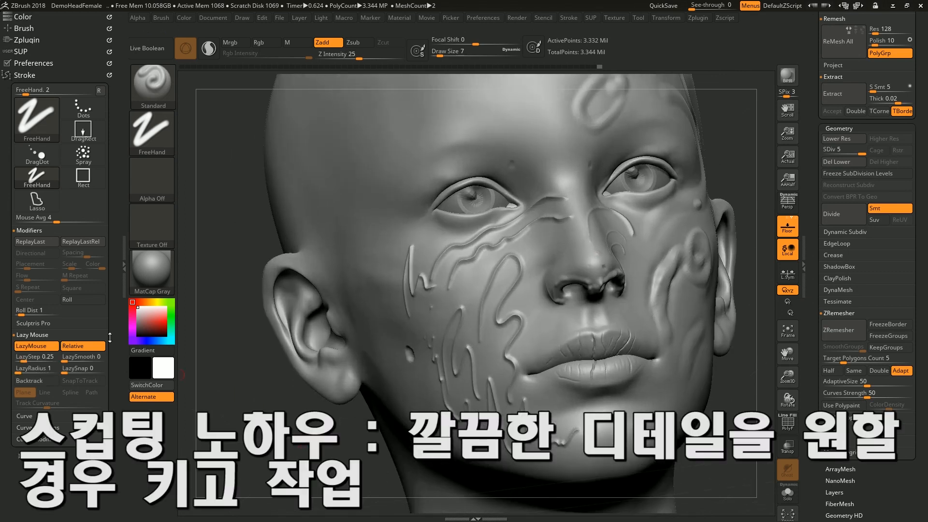
drag(20, 372, 27, 372)
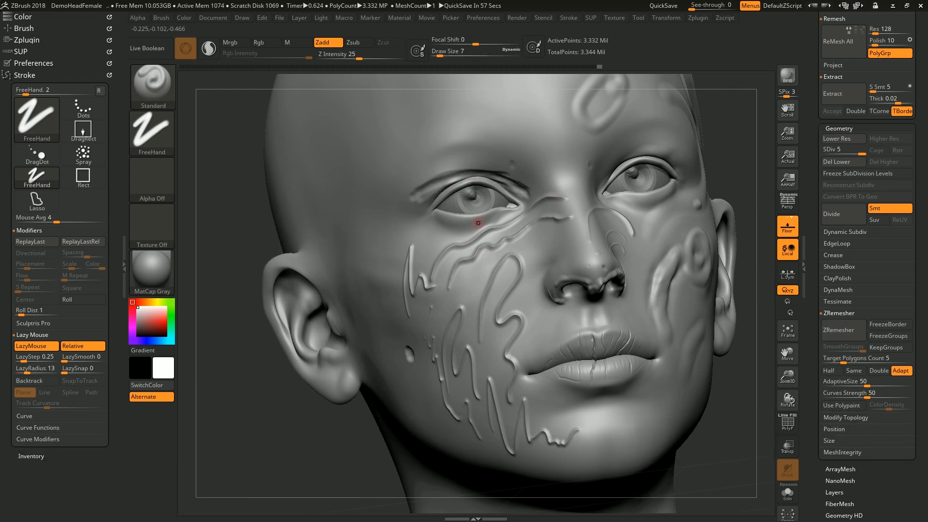
mouse_move(297, 420)
shift+mouse_down()
mouse_move(306, 443)
mouse_move(320, 434)
mouse_move(312, 411)
shift+mouse_up()
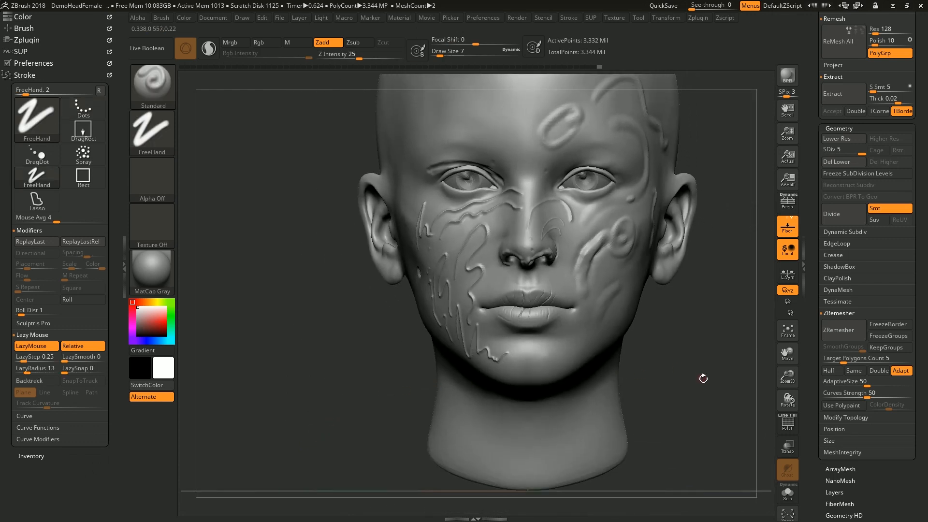
alt+drag(704, 378, 693, 389)
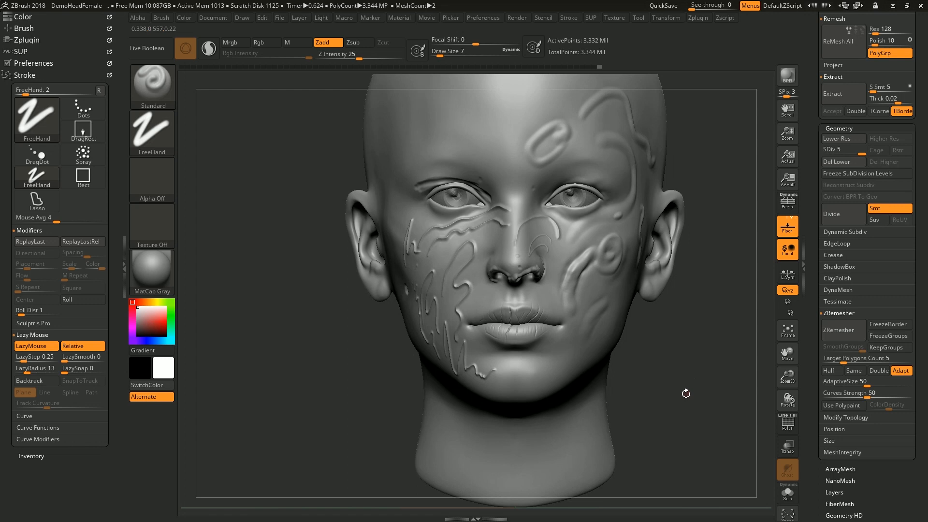
alt+drag(686, 391, 682, 398)
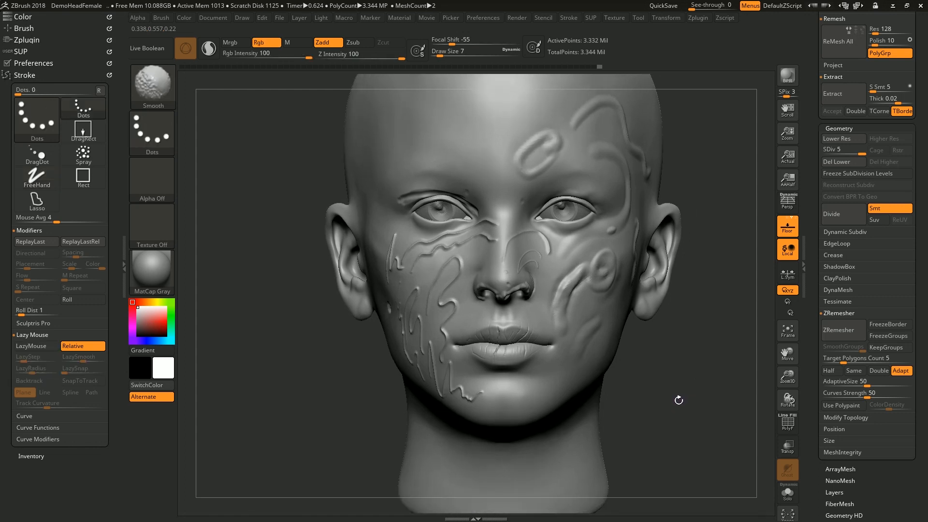
Show the PolyFrame wireframe on the head and open the Polygroups settings
key(shift+f)
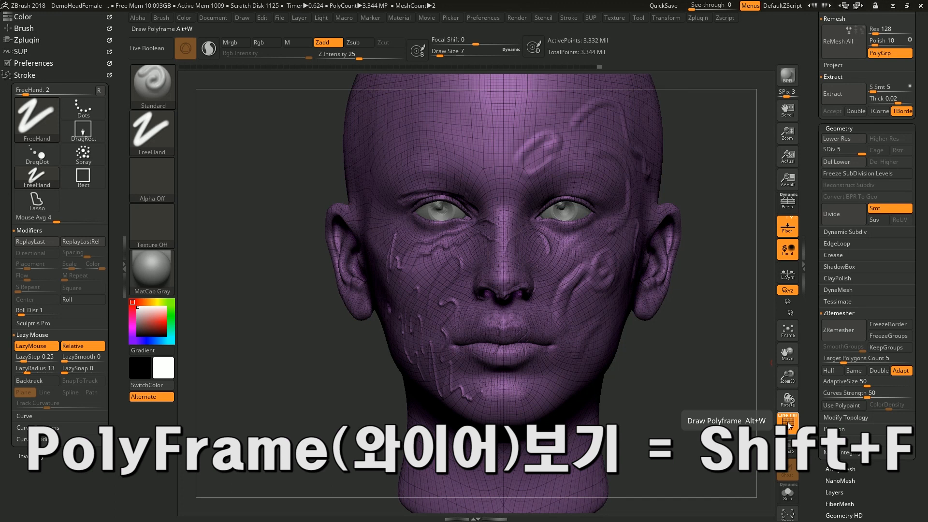
drag(919, 377, 927, 347)
scroll(882, 345, down, 5)
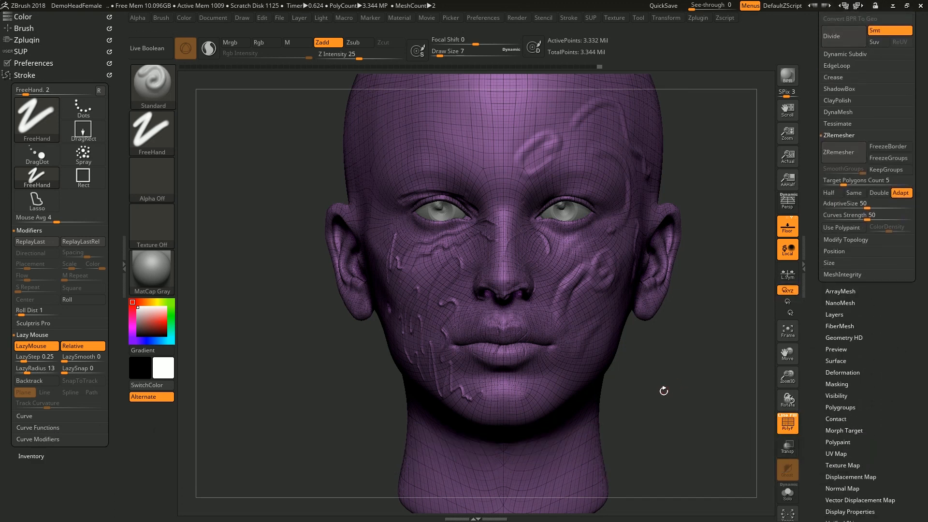
alt+drag(664, 392, 724, 365)
drag(914, 369, 911, 324)
click(856, 361)
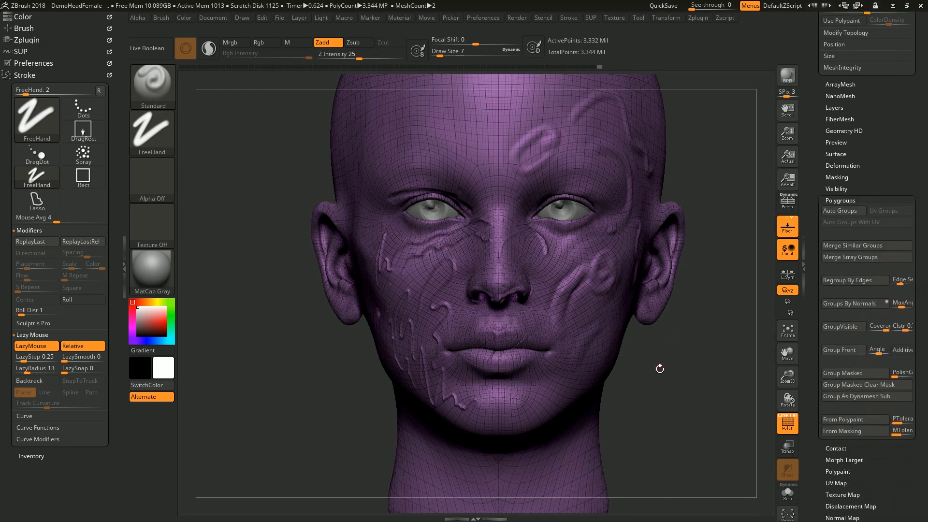
Hide the PolyFrame, set the draw size to 33, and mask a rectangular area around the head's left ear
drag(652, 392, 655, 393)
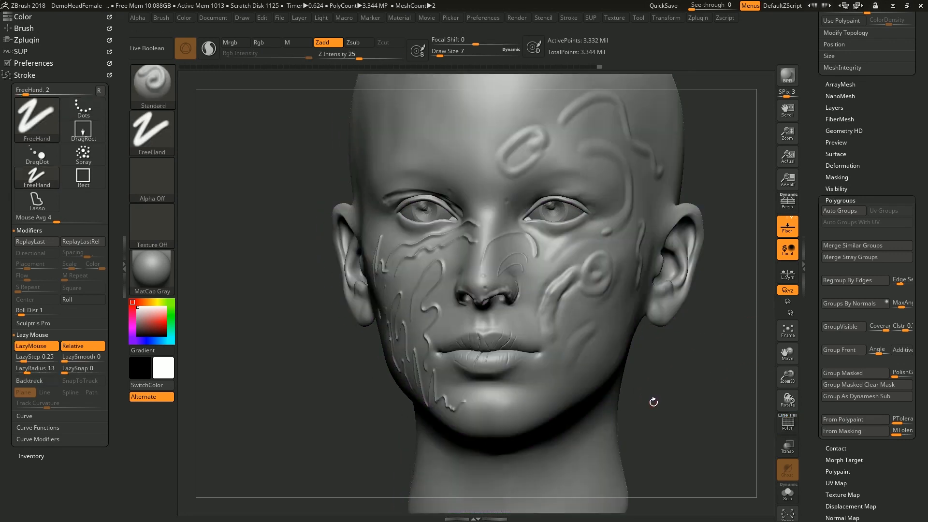
drag(654, 400, 659, 397)
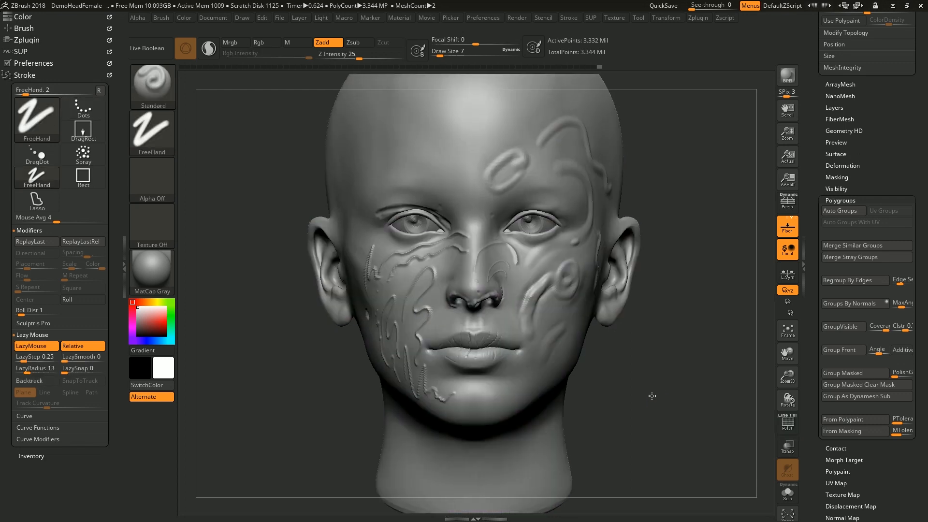
drag(654, 395, 660, 362)
key(s)
drag(624, 264, 635, 266)
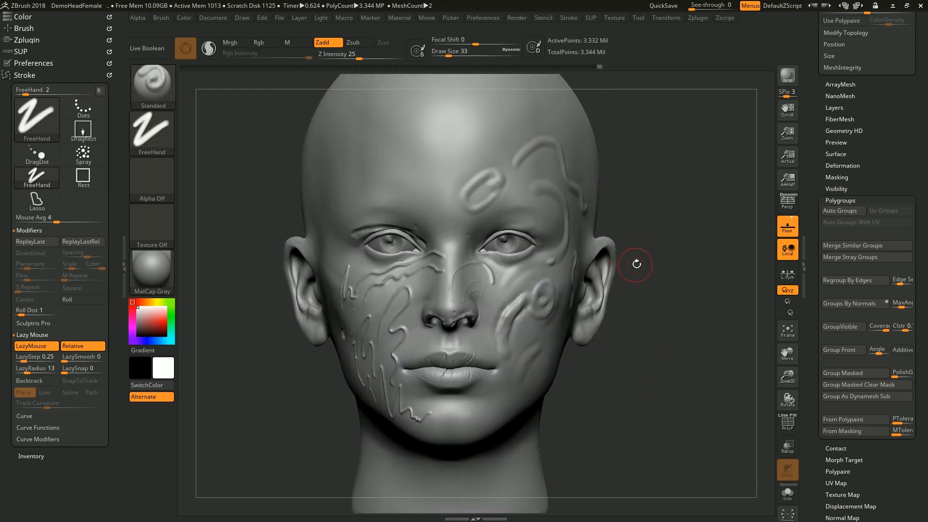
mouse_move(672, 221)
ctrl+mouse_down()
mouse_move(608, 357)
mouse_move(573, 375)
mouse_move(561, 369)
mouse_move(621, 356)
mouse_move(564, 370)
ctrl+mouse_up()
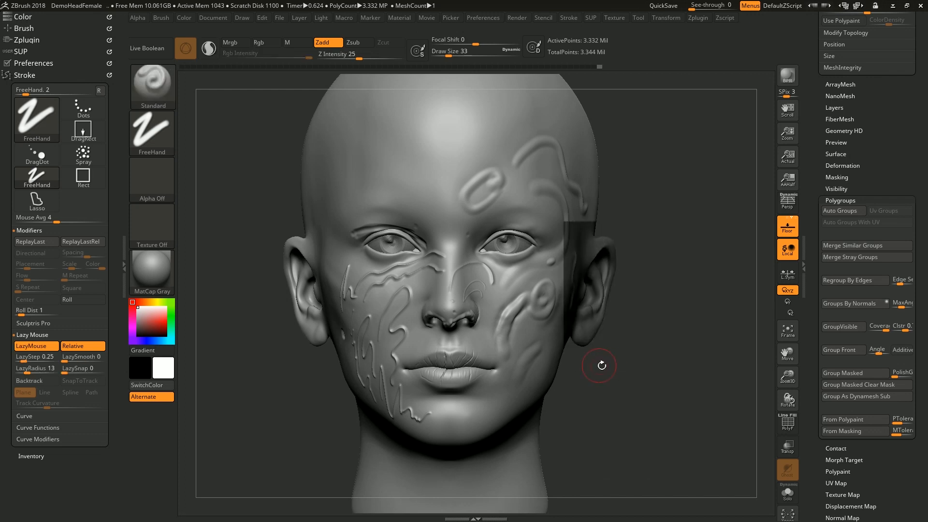
drag(680, 353, 616, 365)
key(shift+f)
key(shift+f)
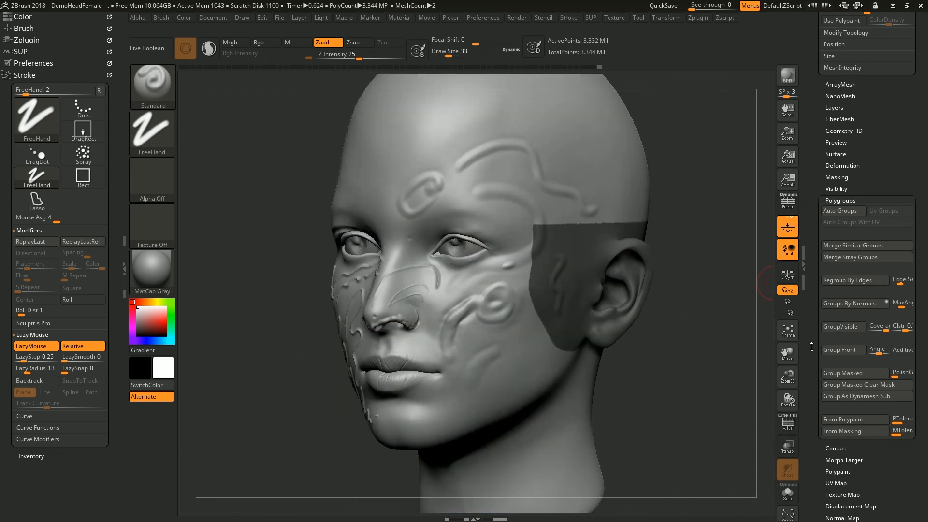
Show the PolyFrame and turn the masked ear area into its own polygroup with Group Masked
key(shift+f)
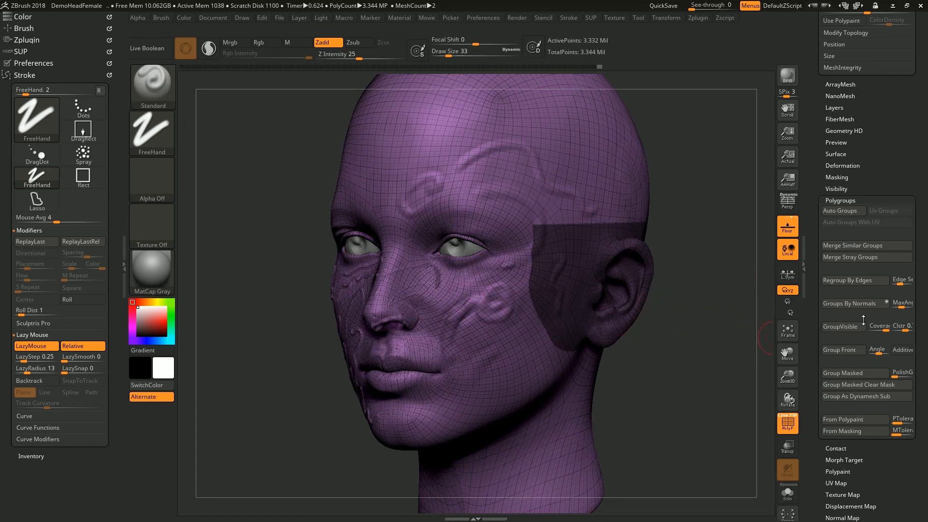
click(859, 375)
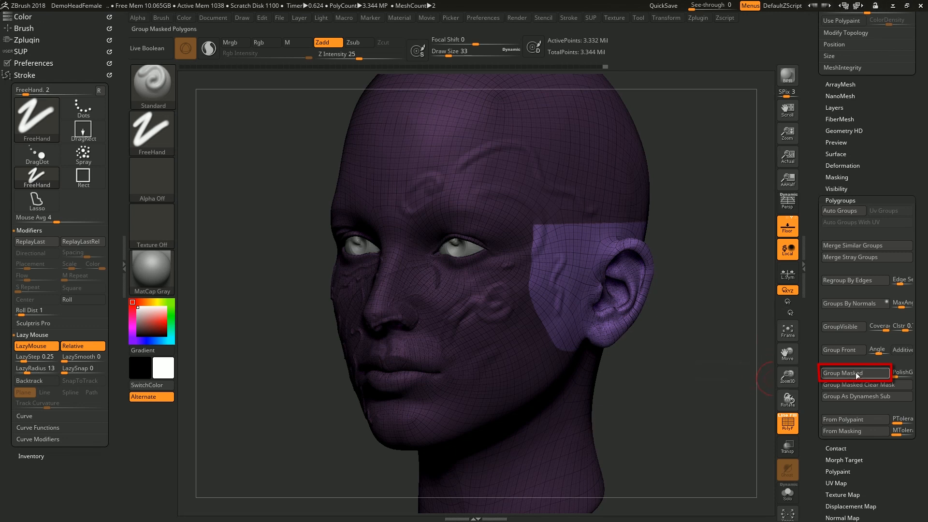
click(856, 372)
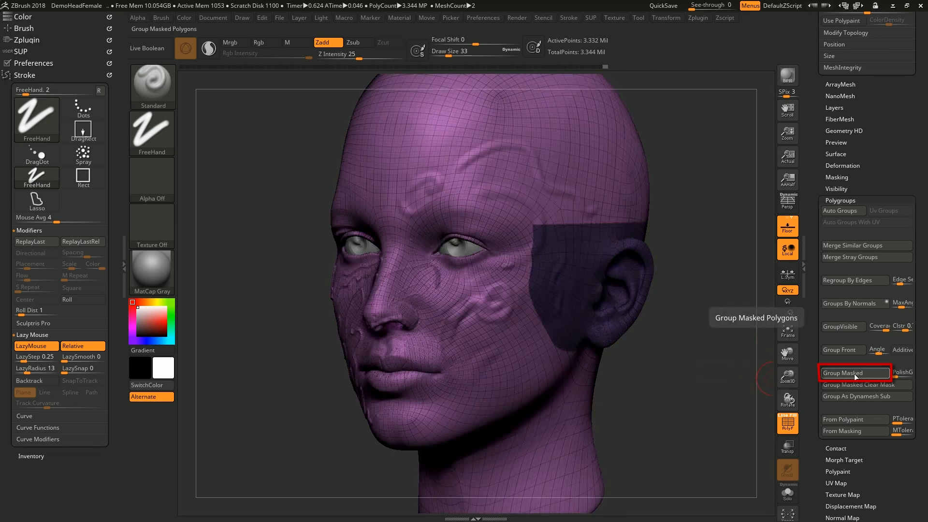
click(855, 374)
drag(668, 383, 688, 338)
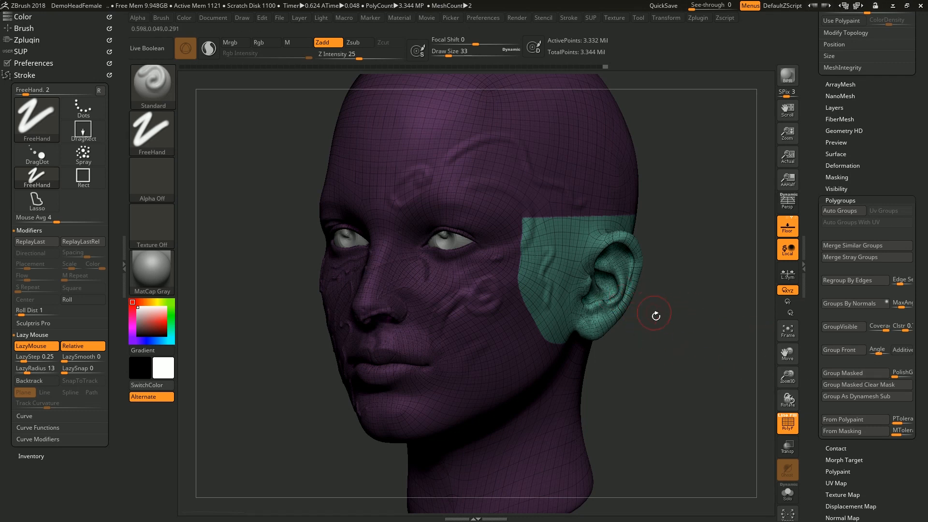
Hide the PolyFrame and clear the mask from the head
key(shift+f)
key(shift+f)
key(shift+f)
ctrl+drag(663, 340, 665, 385)
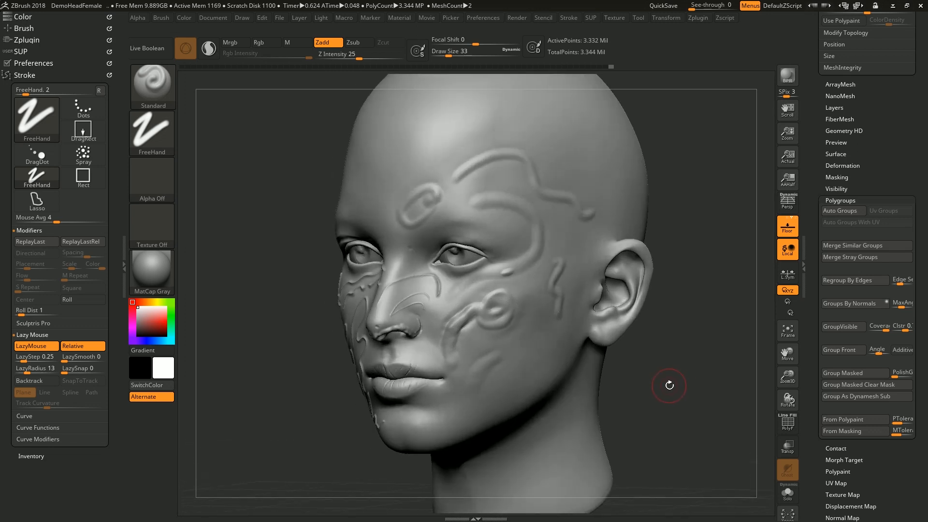
Sculpt test strokes on the cheek in front of the left ear, turn off LazyMouse, and set the draw size to 29
mouse_move(573, 261)
mouse_down()
mouse_move(563, 297)
mouse_move(570, 351)
mouse_up()
key(ctrl+z)
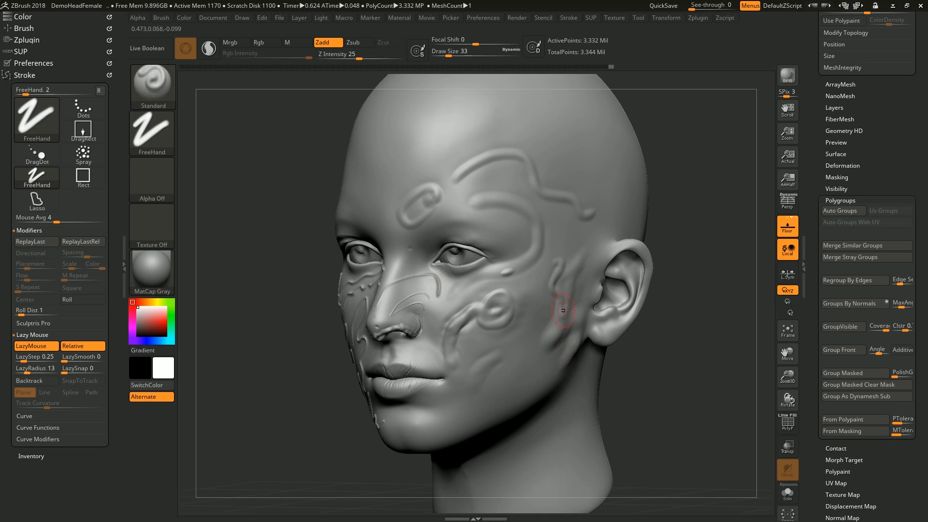
key(l)
key(space)
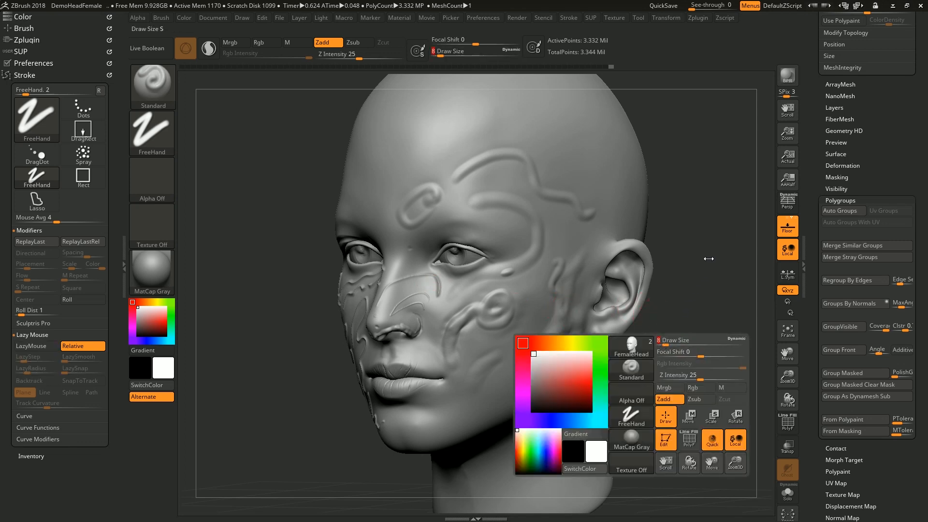
click(673, 342)
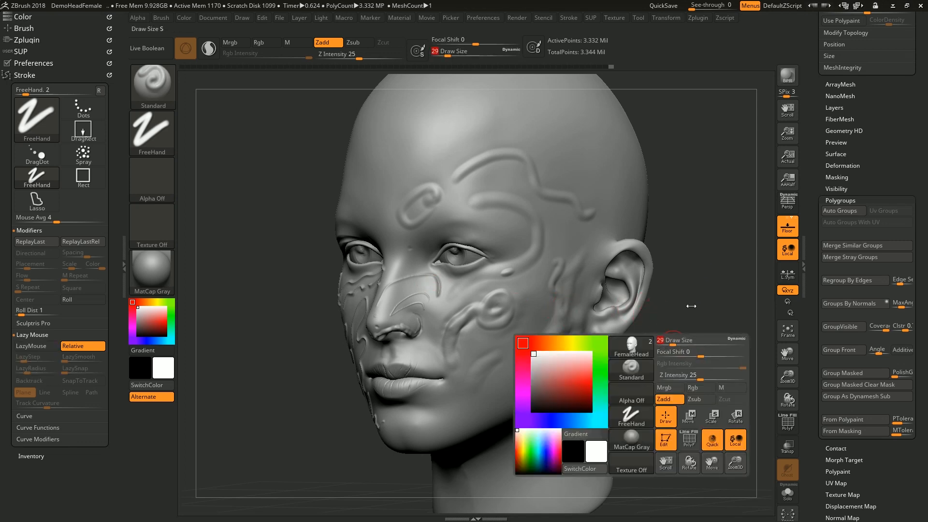
drag(671, 317, 665, 319)
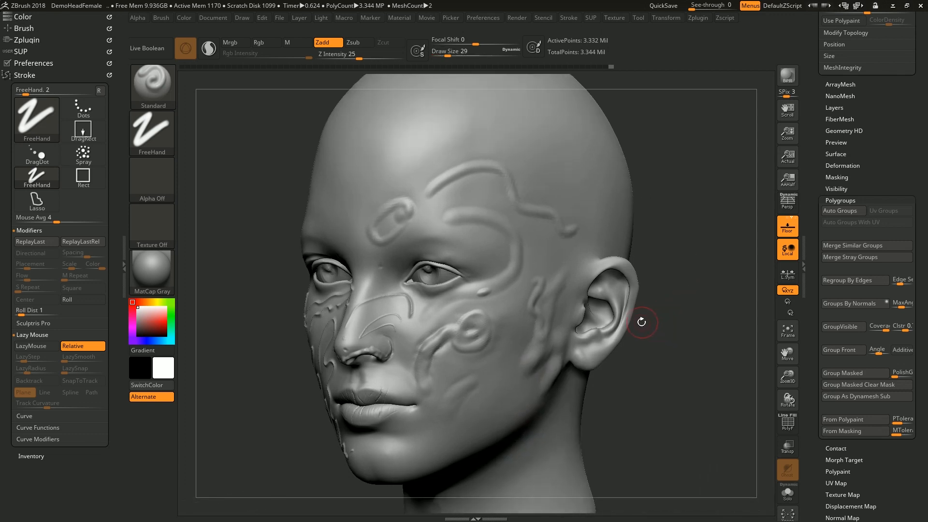
Isolate the ear polygroup by hiding the rest of the head mesh
key(ctrl+shift)
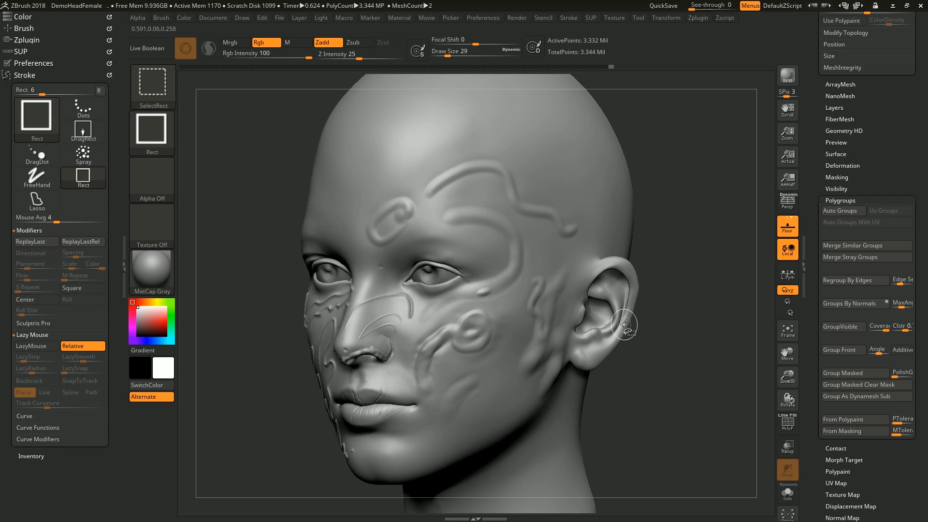
ctrl+shift+click(624, 325)
mouse_move(686, 328)
mouse_down()
mouse_move(655, 334)
mouse_move(627, 361)
mouse_move(644, 358)
mouse_move(632, 358)
mouse_up()
drag(619, 310, 686, 299)
Toggle the visibility of the eyes subtool several times and leave it hidden
scroll(922, 312, up, 3)
scroll(922, 312, up, 10)
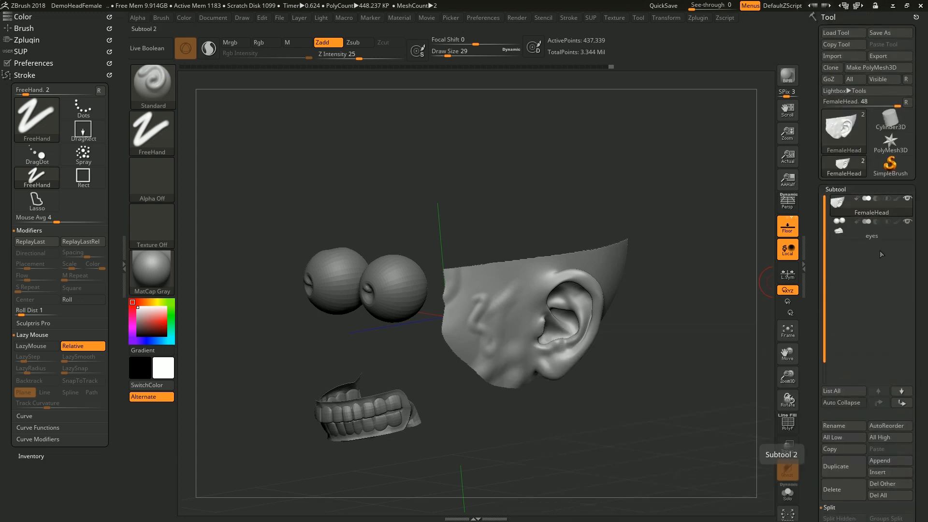
click(909, 221)
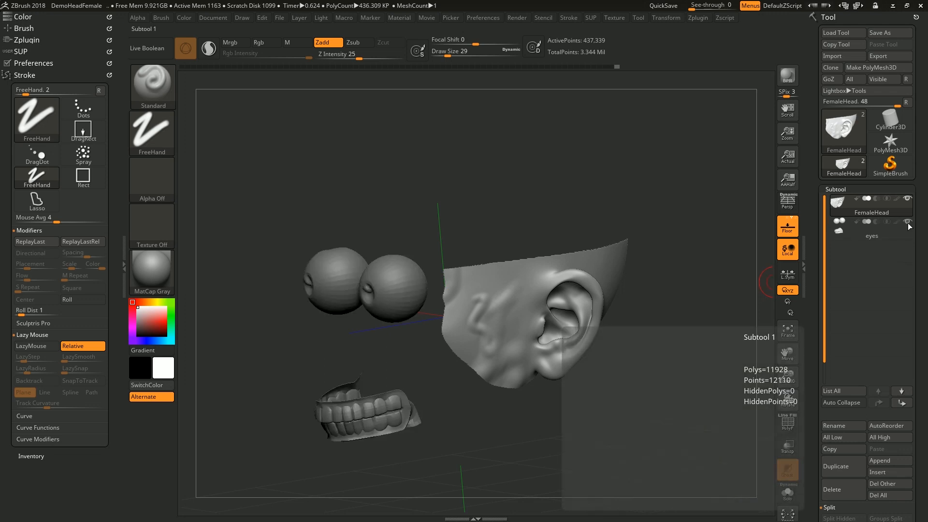
click(908, 223)
click(908, 222)
click(909, 222)
click(909, 223)
click(909, 222)
click(909, 223)
click(909, 222)
click(909, 222)
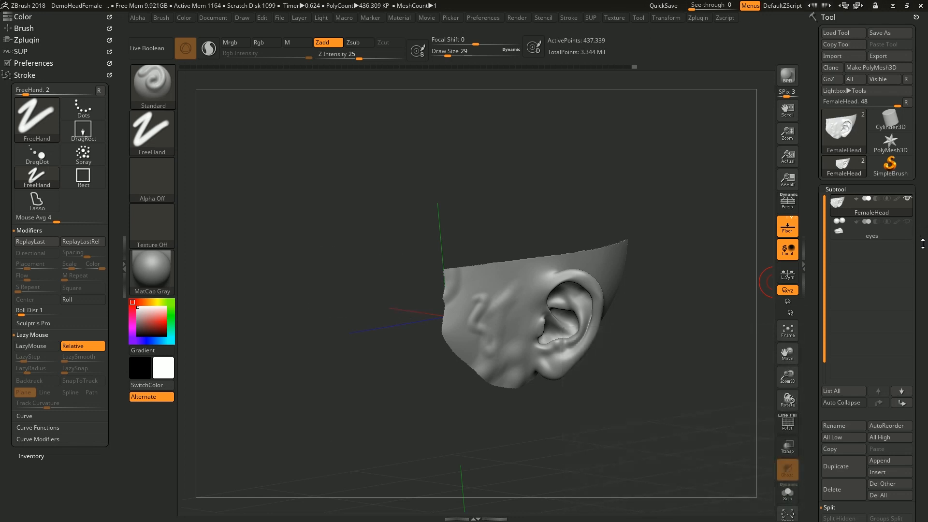
Hide the floor grid around the isolated ear piece
scroll(909, 225, down, 5)
drag(653, 303, 653, 317)
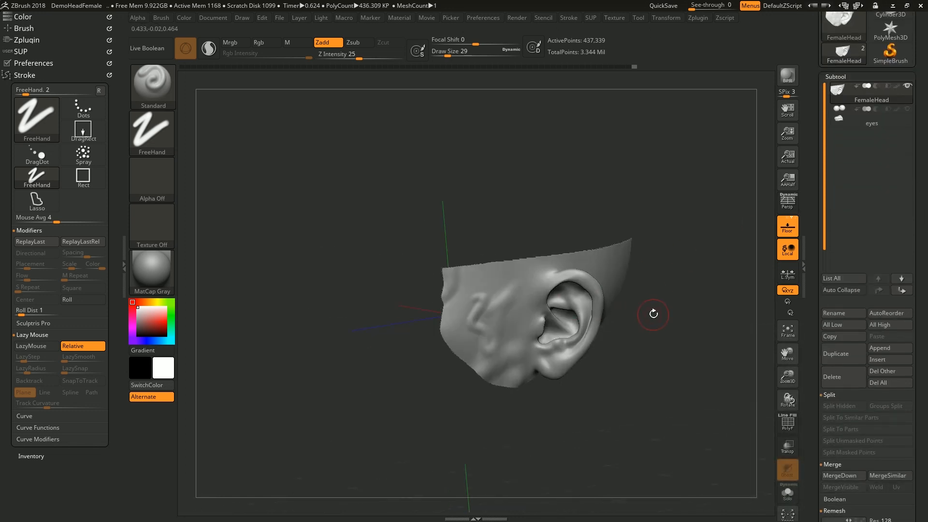
click(788, 225)
Sculpt test strokes on the isolated ear with draw size 16, and reduce the draw size to 13
mouse_move(696, 278)
mouse_down()
mouse_move(669, 307)
mouse_move(622, 319)
mouse_up()
key(s)
mouse_move(538, 345)
mouse_down()
mouse_move(530, 344)
mouse_move(561, 330)
mouse_up()
drag(620, 311, 598, 334)
key(s)
drag(522, 350, 525, 350)
drag(531, 298, 575, 276)
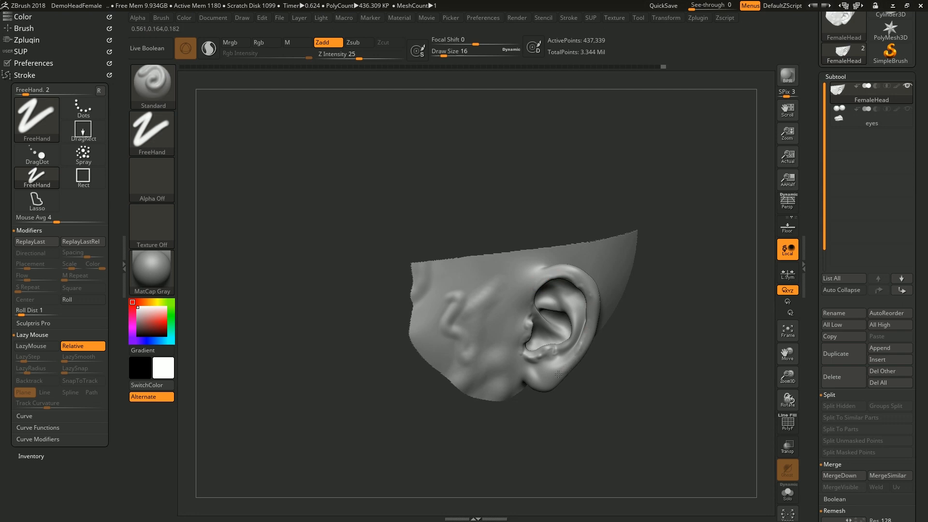
key(bracketleft)
Unhide the rest of the head, and briefly show its PolyFrame before hiding it again
ctrl+shift+click(689, 302)
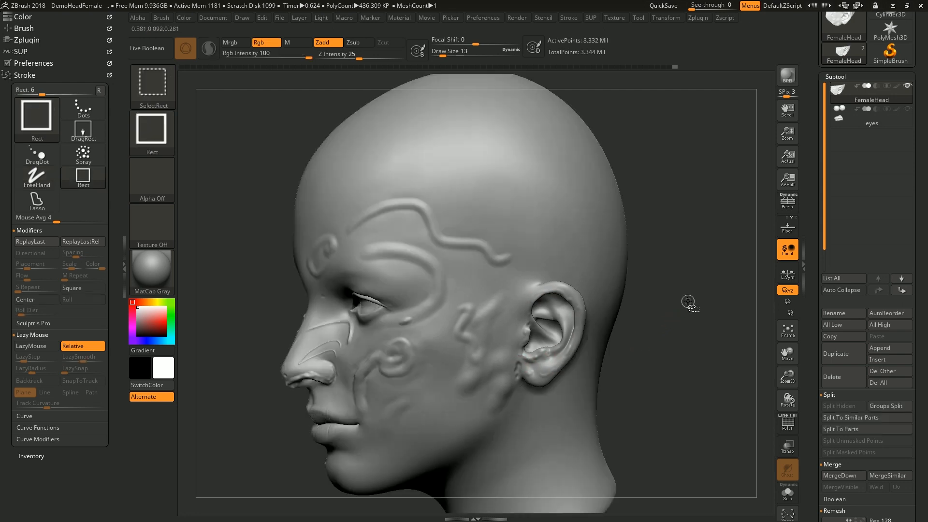
drag(681, 308, 666, 335)
key(shift+f)
key(shift+f)
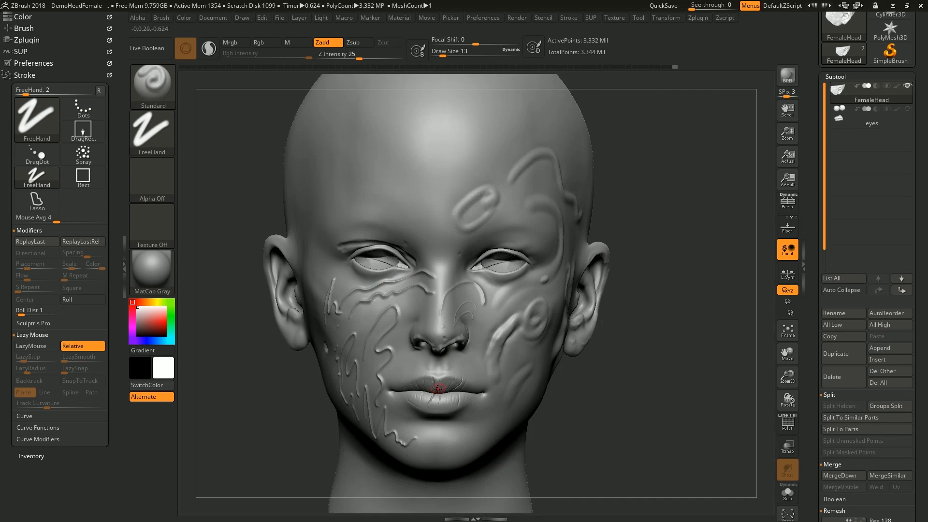
Paint a mask over both lips and set the draw size to 12
mouse_move(449, 383)
ctrl+mouse_down()
mouse_move(402, 390)
mouse_move(443, 411)
mouse_move(482, 398)
mouse_move(455, 393)
ctrl+mouse_up()
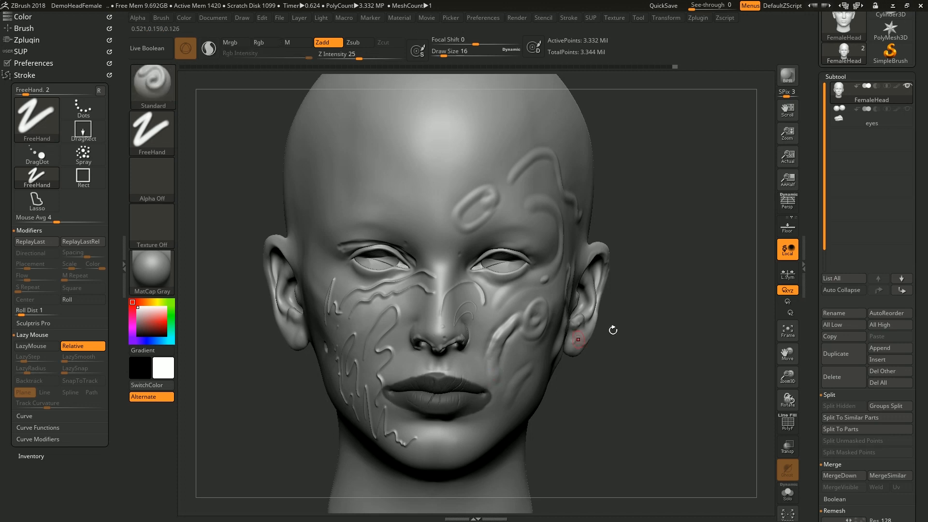
drag(701, 323, 677, 328)
drag(339, 394, 342, 449)
key(shift)
key(shift+f)
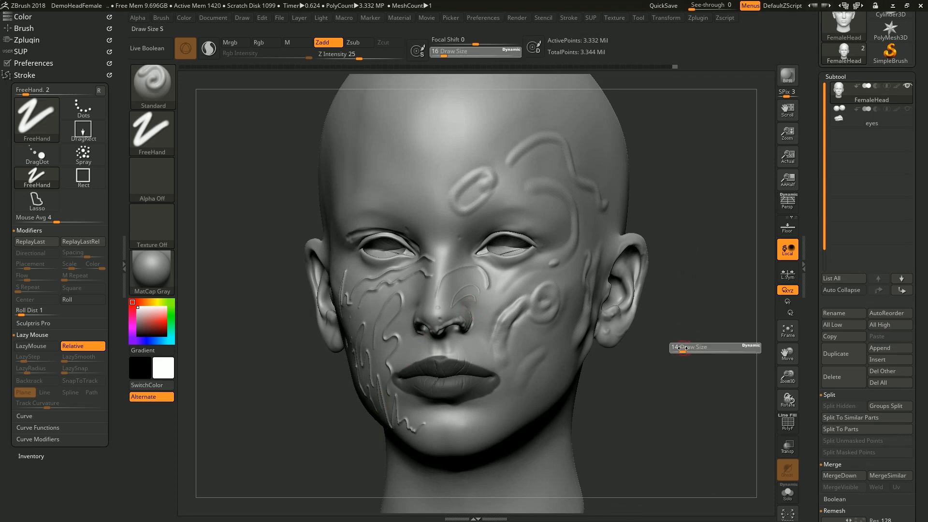
drag(679, 352, 672, 349)
Turn the masked lips into their own polygroup with Group Masked while the PolyFrame is shown
drag(369, 436, 363, 442)
drag(921, 326, 925, 286)
scroll(925, 287, down, 5)
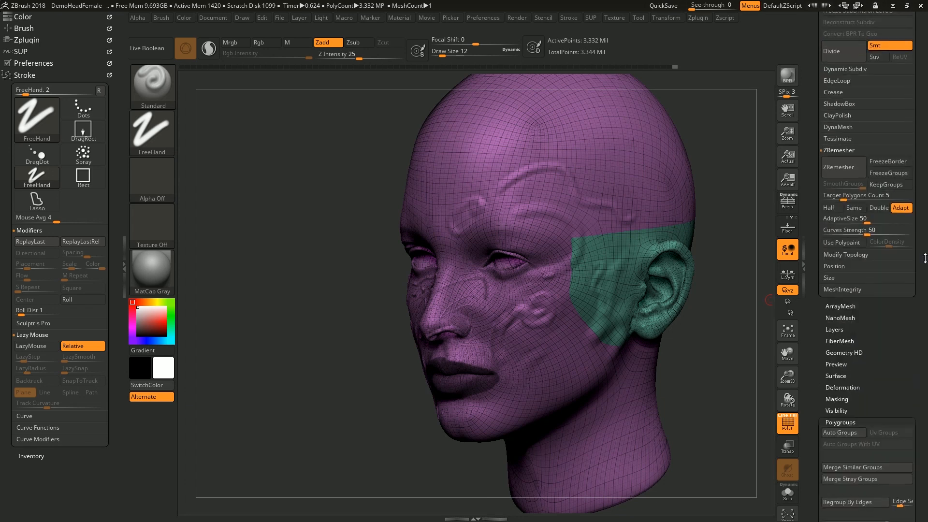
scroll(924, 290, down, 2)
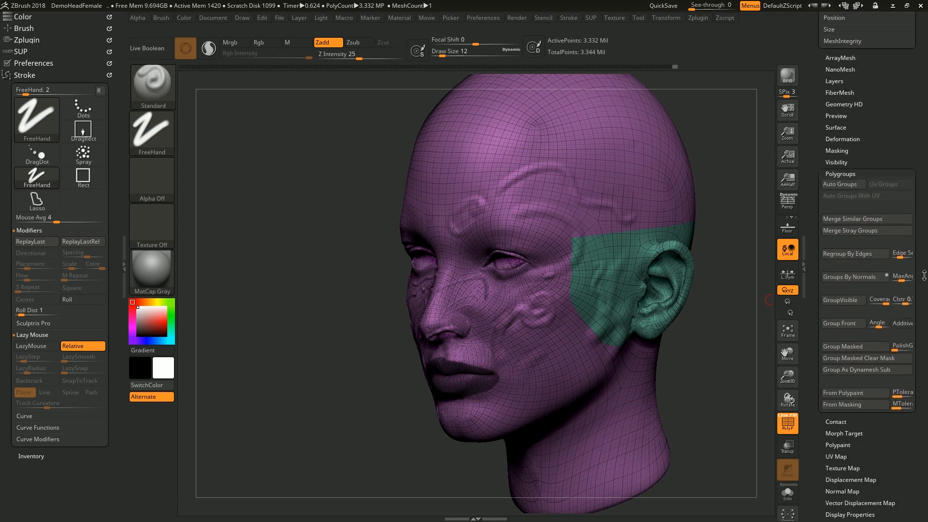
click(875, 344)
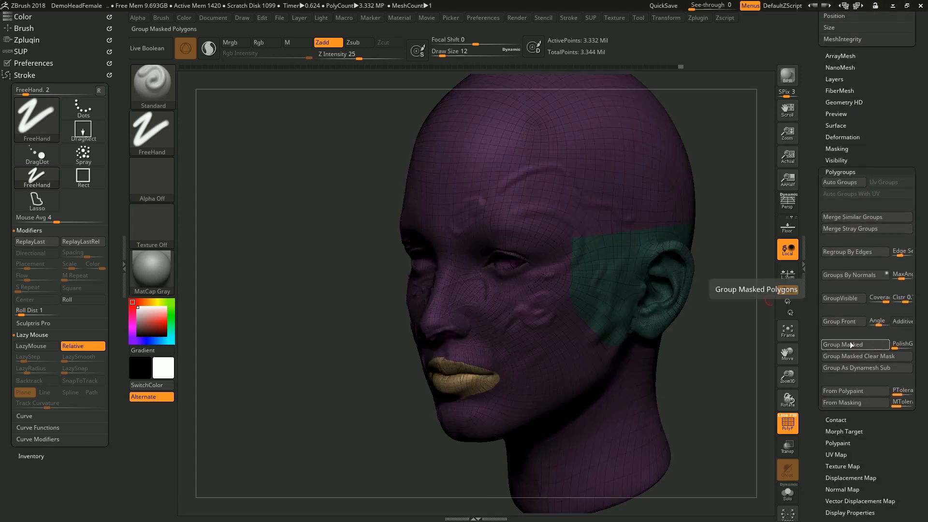
Clear the lip mask and hide the PolyFrame
mouse_move(349, 435)
mouse_down()
mouse_move(352, 445)
mouse_move(368, 439)
mouse_up()
key(shift+f)
key(shift+f)
key(shift+f)
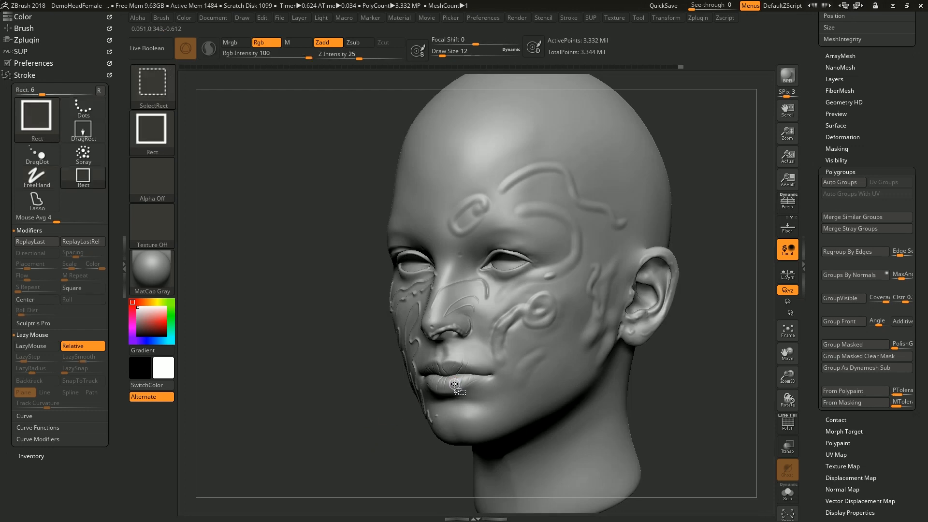
Isolate the lips polygroup and set the draw size to 7
ctrl+shift+click(456, 386)
drag(435, 425, 479, 428)
key(s)
drag(448, 380, 446, 381)
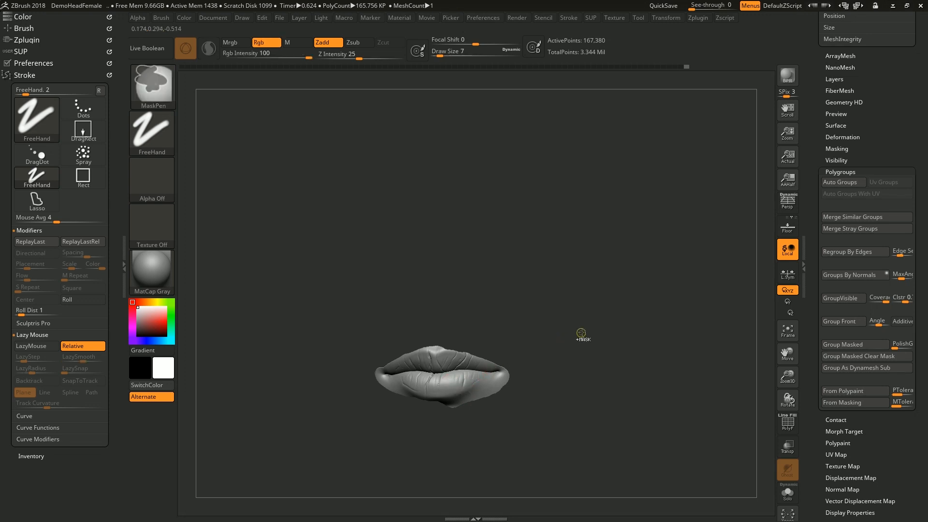
drag(604, 330, 591, 369)
Unhide the whole head and show the PolyFrame to view the ear and lips polygroups together
ctrl+shift+click(700, 317)
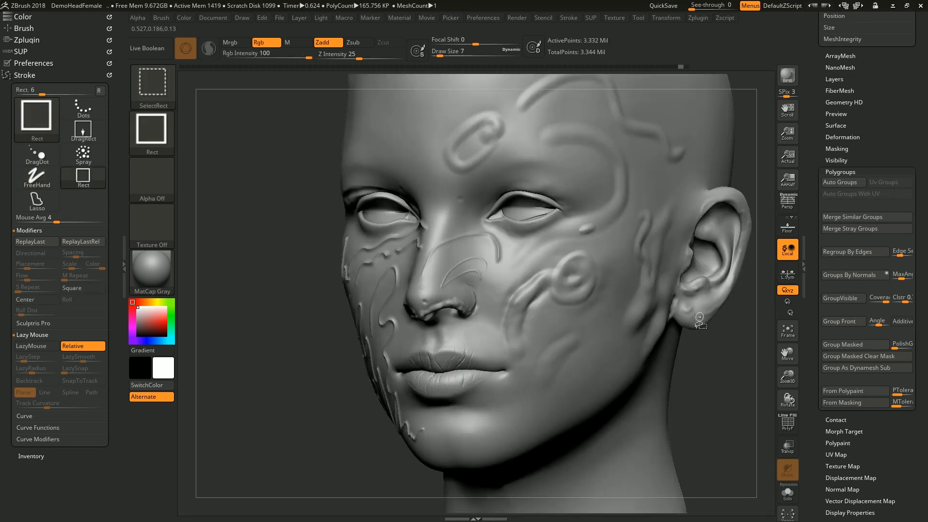
key(f)
key(shift+f)
drag(342, 422, 433, 374)
drag(709, 298, 698, 318)
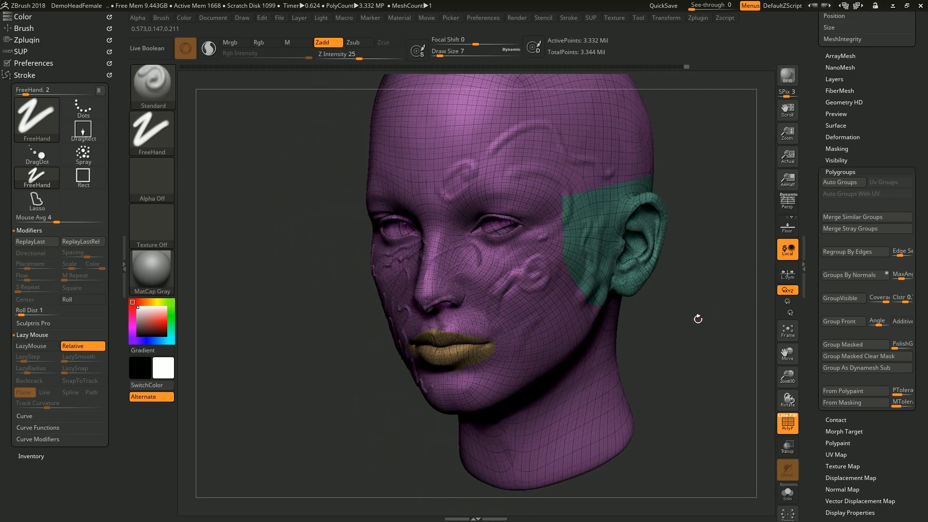
alt+drag(676, 319, 659, 341)
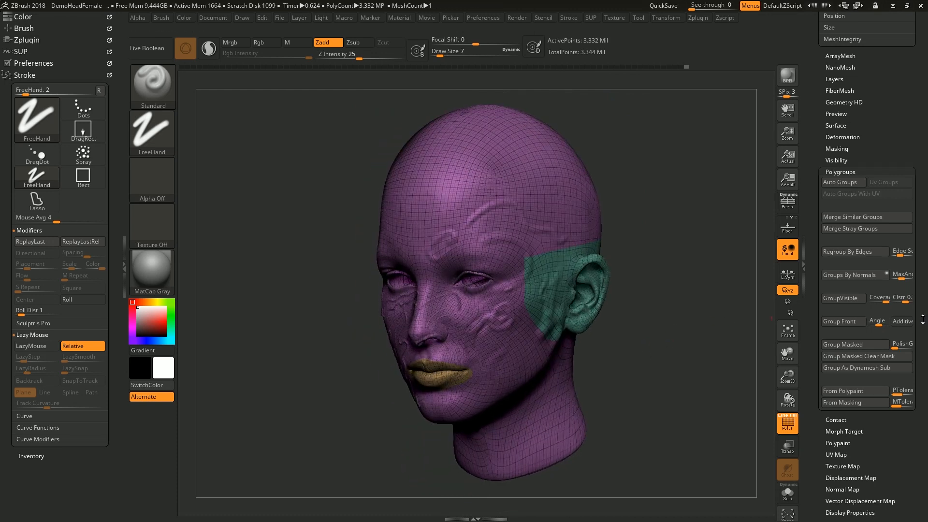
Return from the Polygroups settings to the Subtool list and hide the PolyFrame on the head
drag(921, 321, 921, 336)
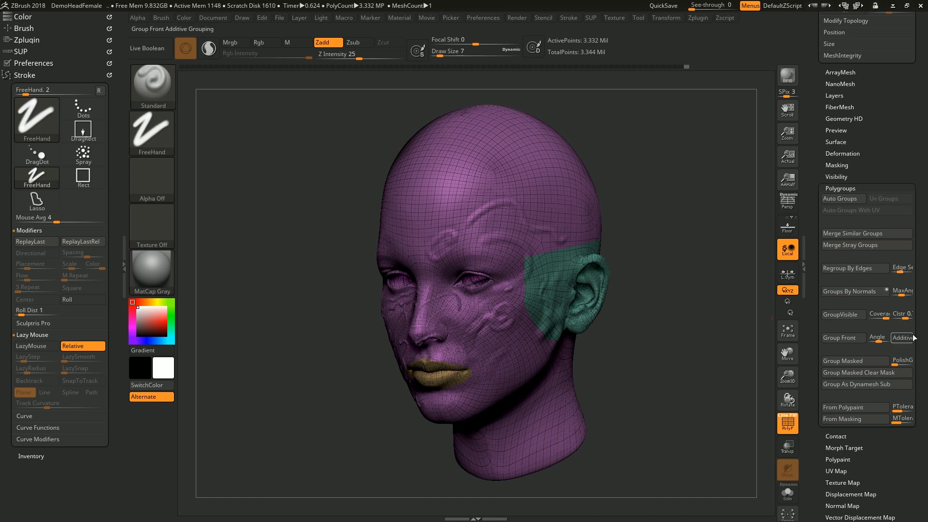
scroll(923, 369, up, 5)
scroll(923, 368, up, 8)
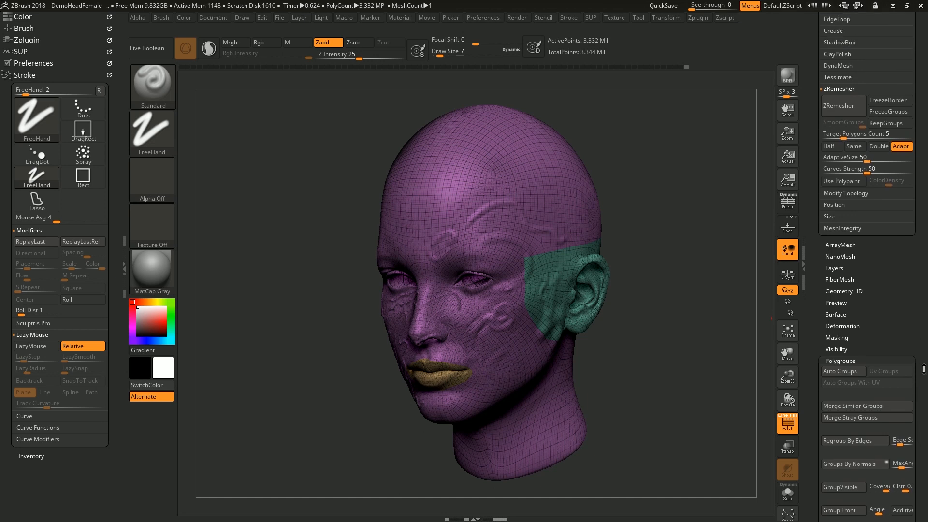
scroll(920, 351, up, 14)
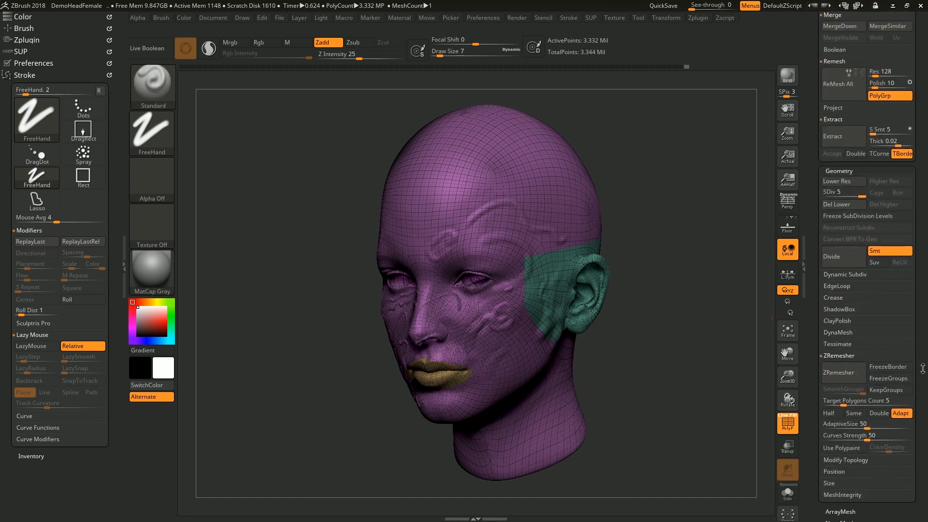
scroll(913, 385, up, 8)
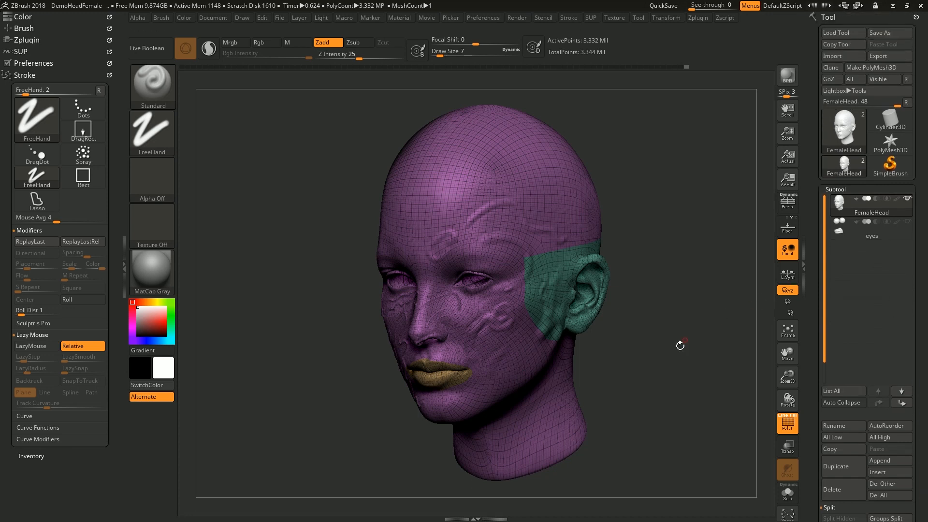
drag(624, 387, 675, 328)
key(shift+f)
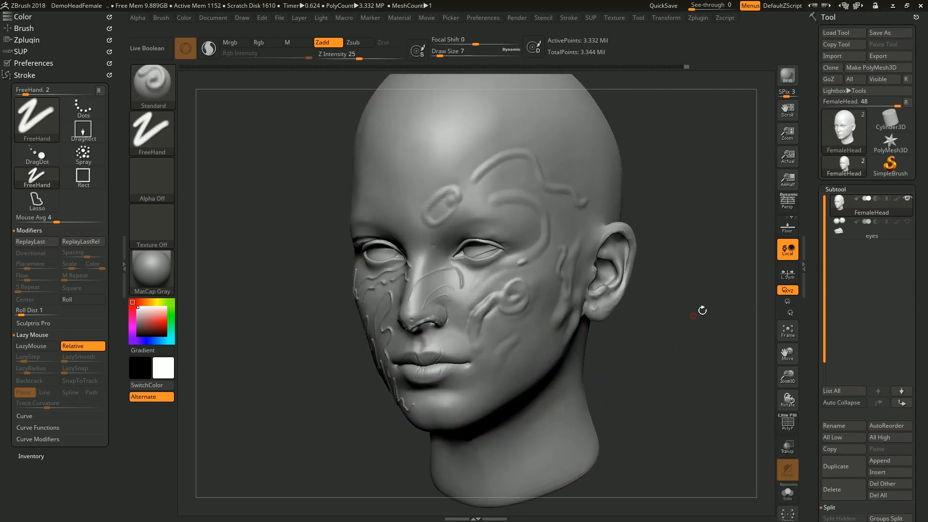
Switch the active subtool to eyes, back to FemaleHead, and to eyes again
click(841, 226)
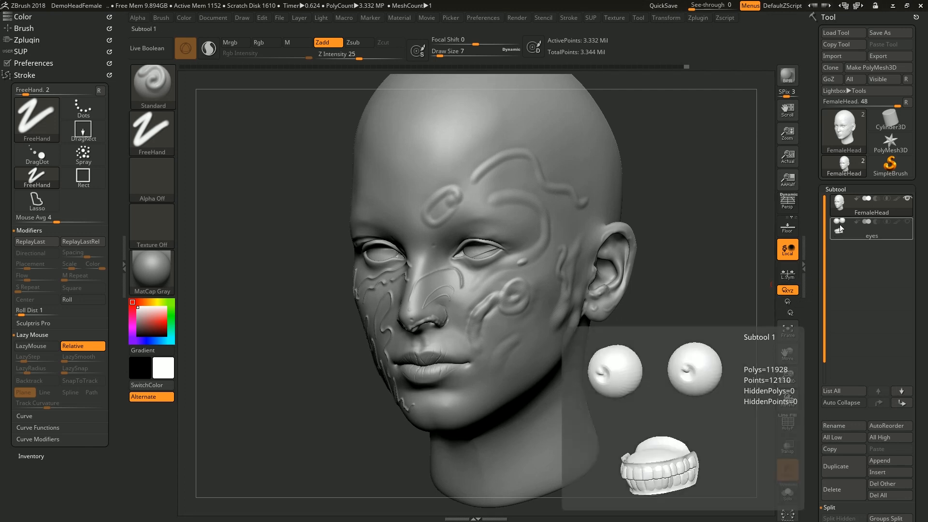
click(853, 205)
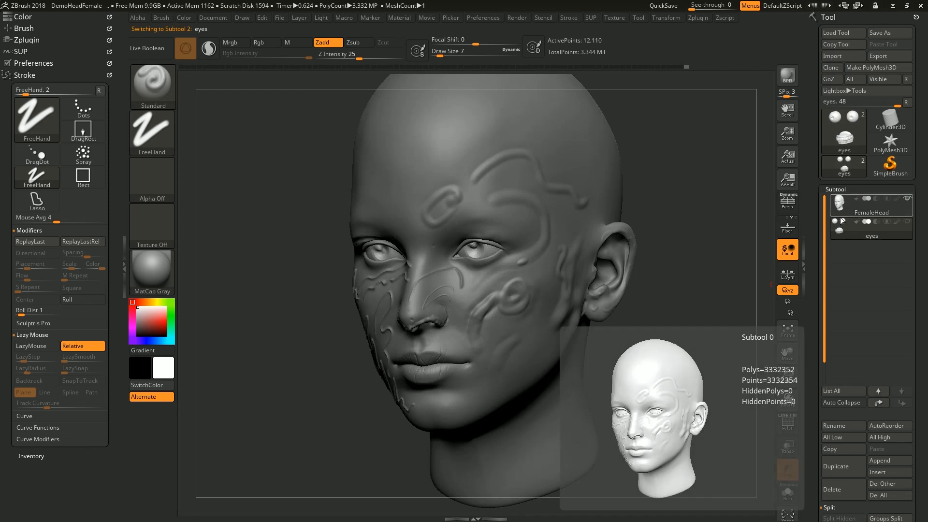
click(841, 228)
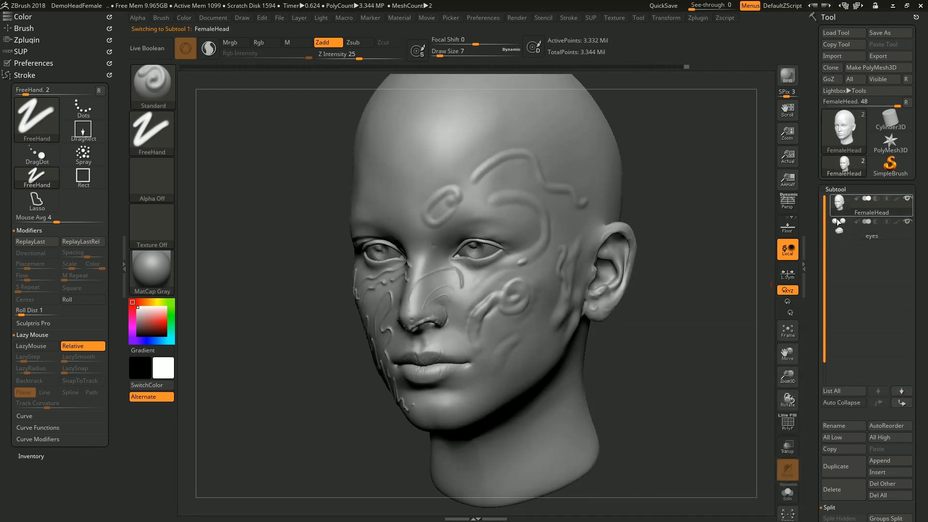
mouse_move(922, 336)
mouse_down()
mouse_move(921, 288)
mouse_move(910, 278)
mouse_move(912, 330)
mouse_up()
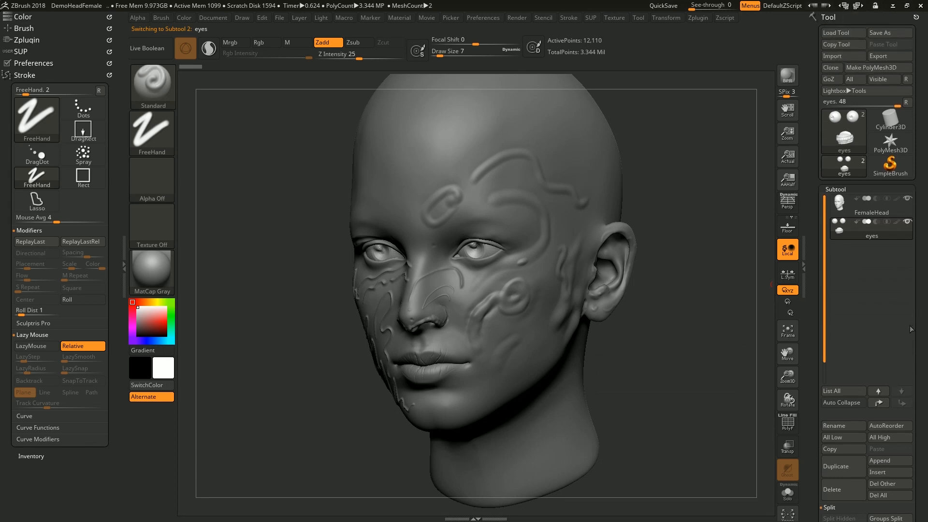
Hide the head subtool, show the PolyFrame on the eyes subtool, and bring up the Split options
shift+click(839, 229)
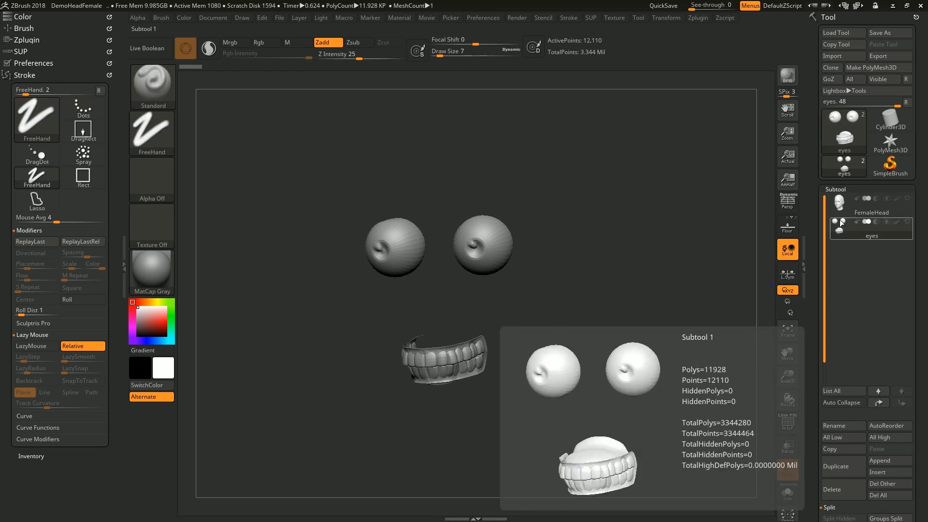
key(shift+f)
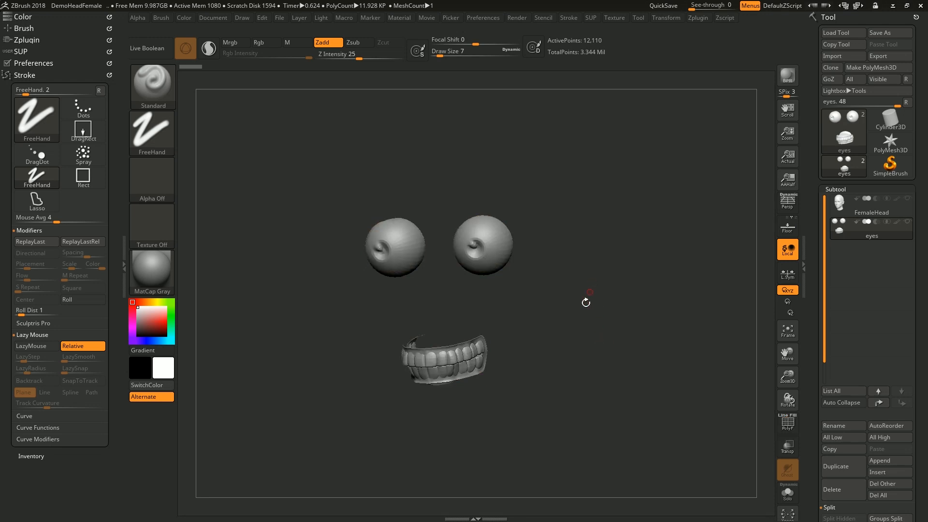
drag(566, 383, 551, 367)
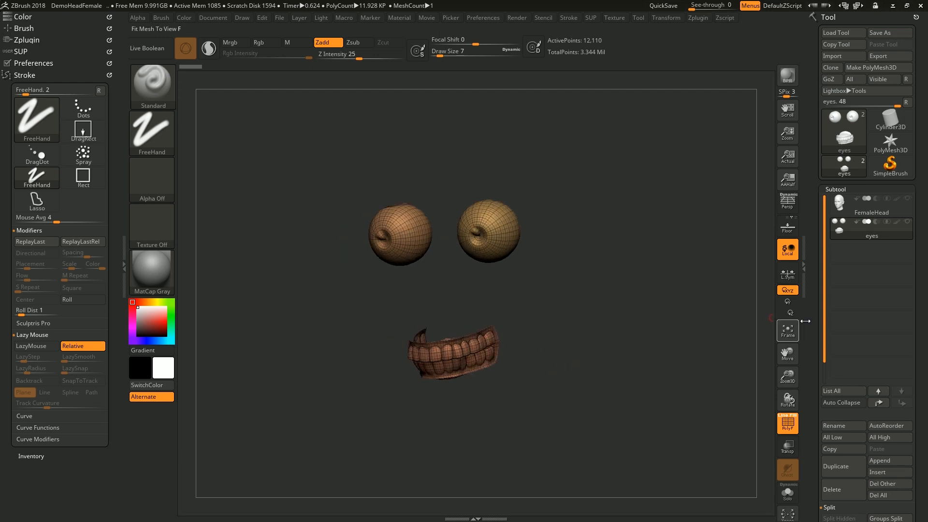
scroll(918, 333, down, 5)
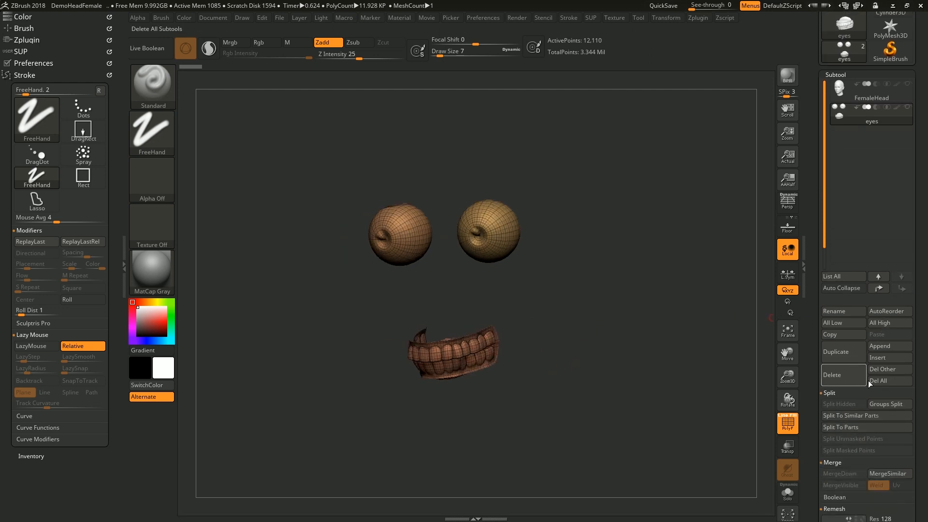
Split the eyes subtool by polygroups into separate subtools and make the split-off eyeball subtool eyes active
click(885, 404)
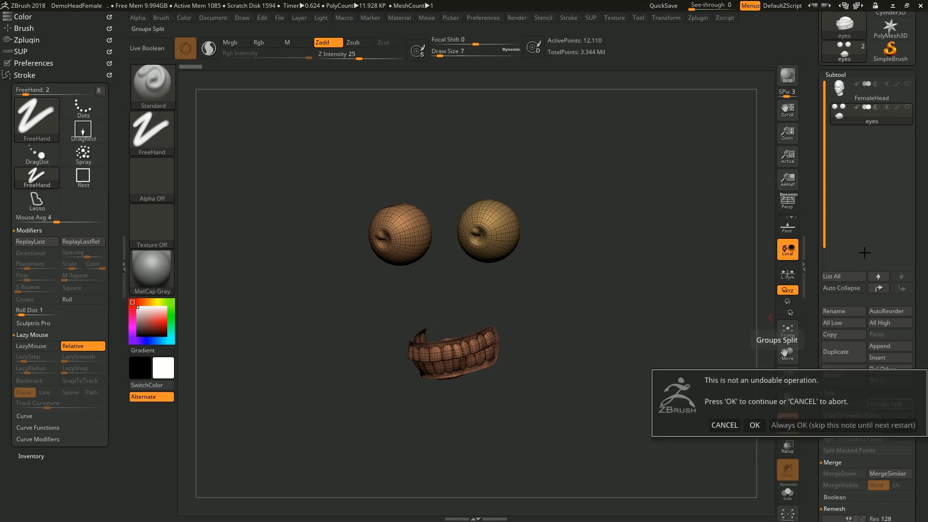
click(753, 426)
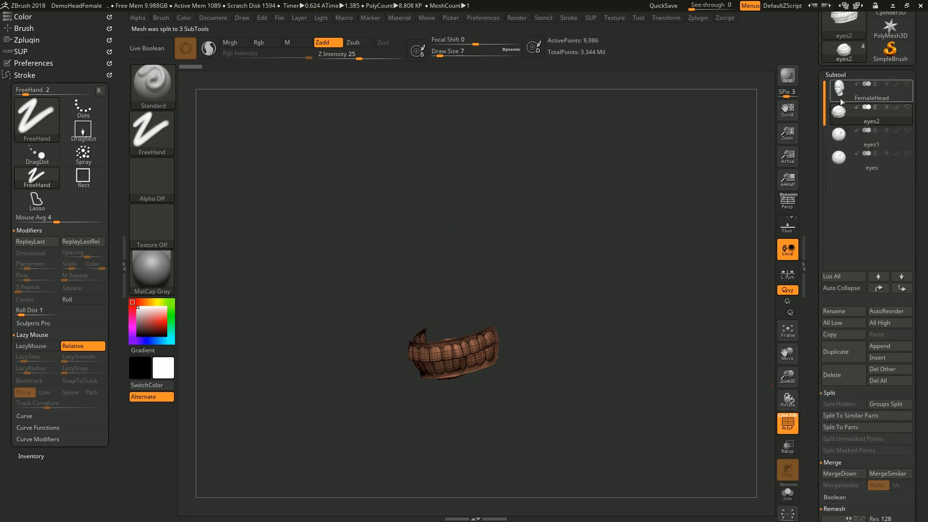
click(841, 138)
click(843, 137)
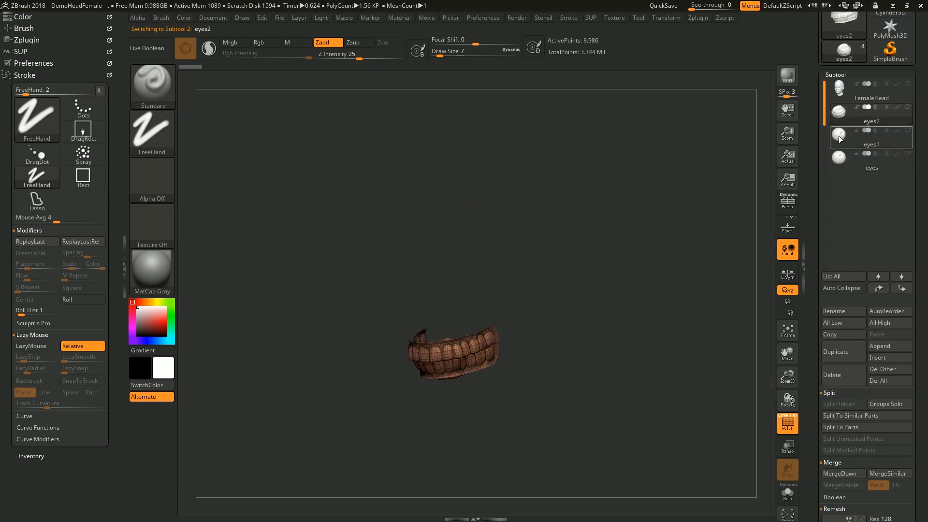
click(842, 137)
click(839, 166)
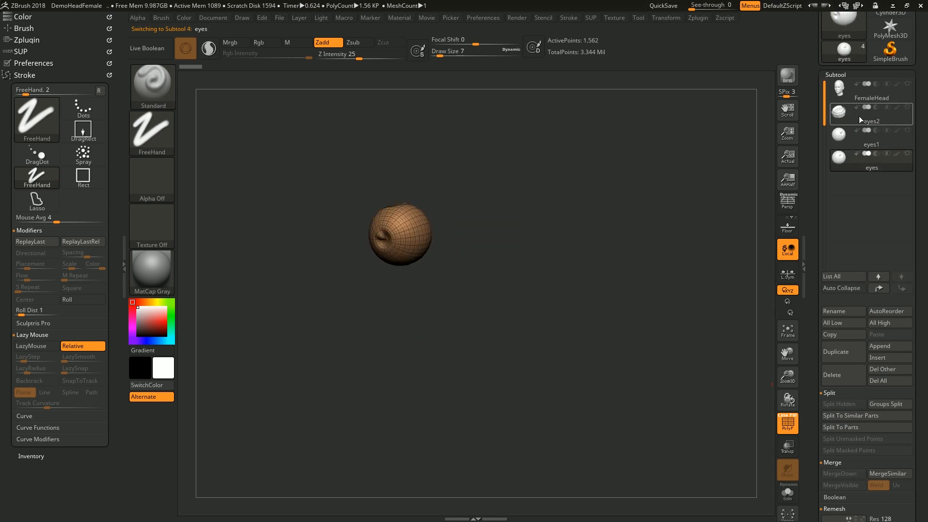
Show the head, teeth and both eyeball subtools all at once
scroll(842, 97, up, 1)
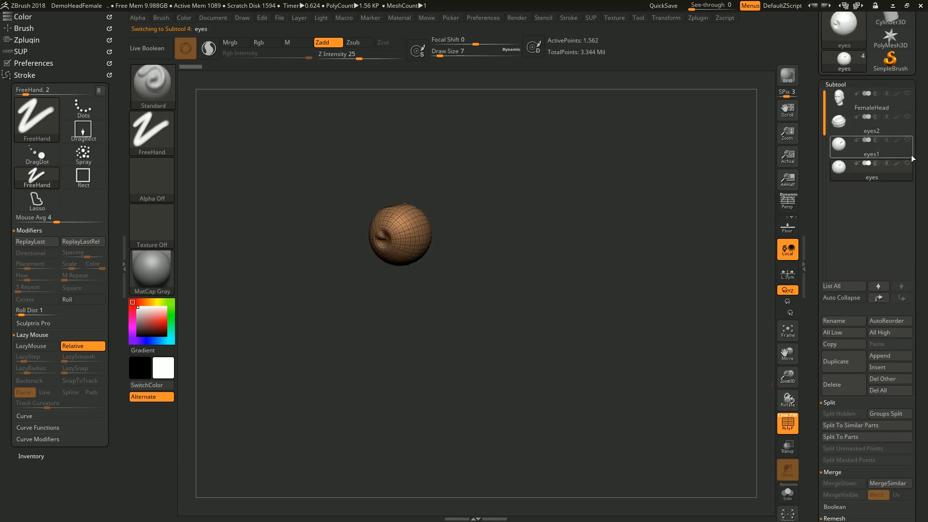
scroll(910, 160, up, 3)
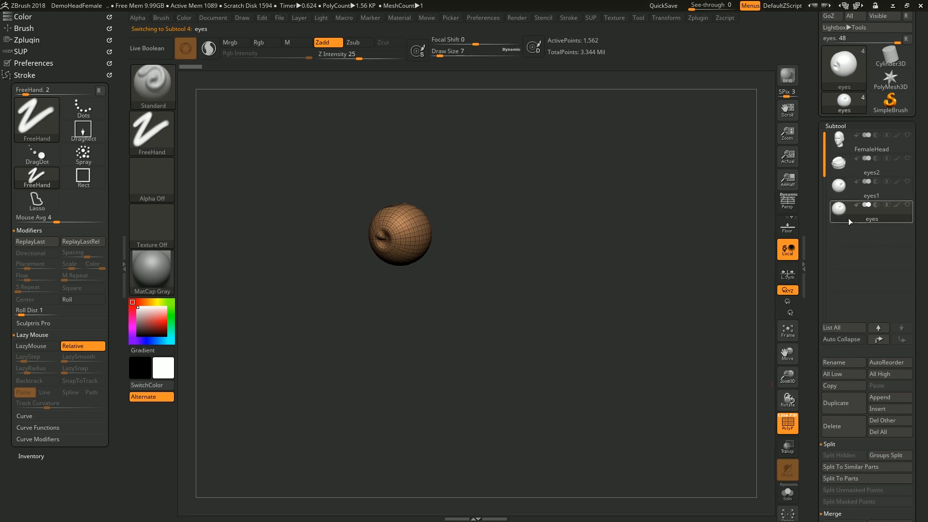
mouse_move(855, 222)
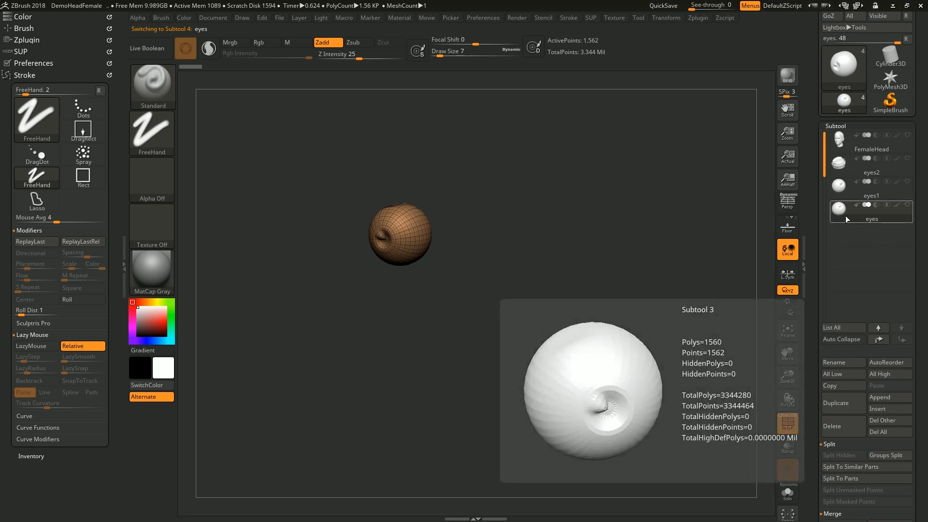
key(shift)
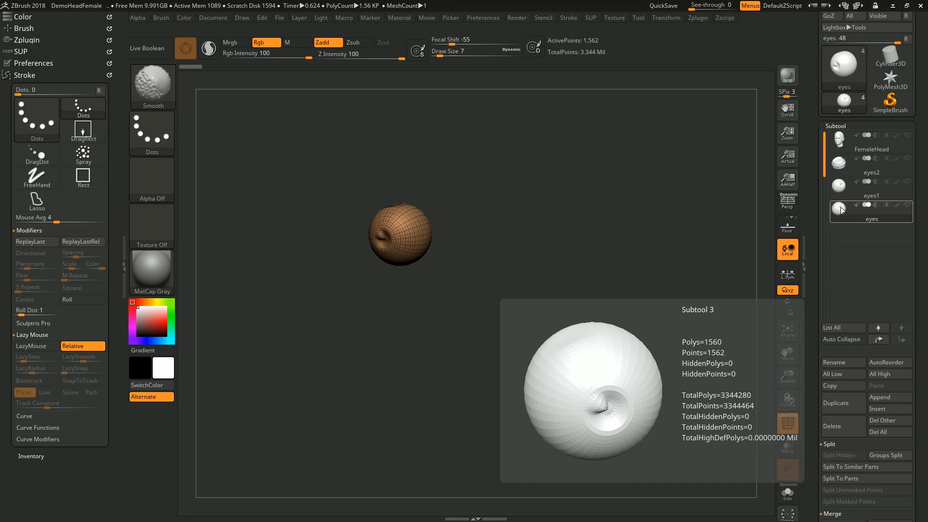
shift+click(841, 210)
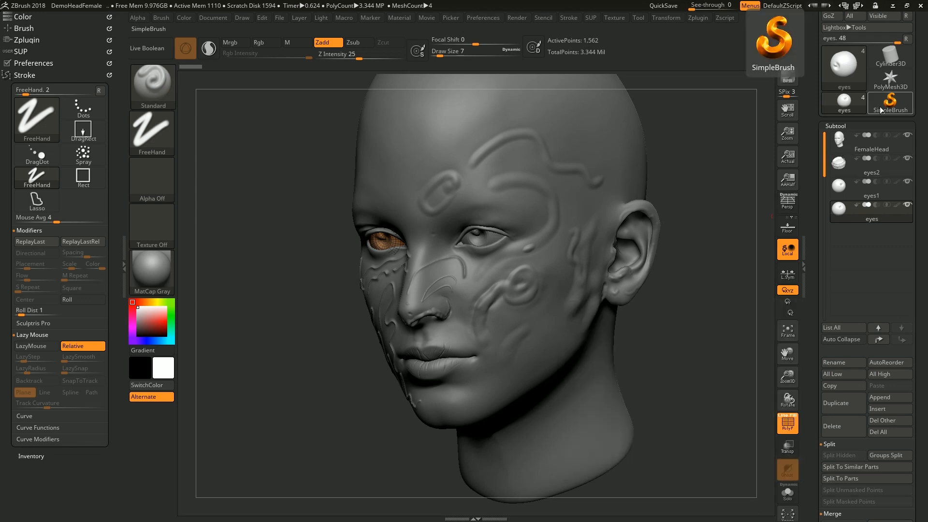
Hide the FemaleHead, eyes2 and eyes1 subtools and show them again
click(909, 135)
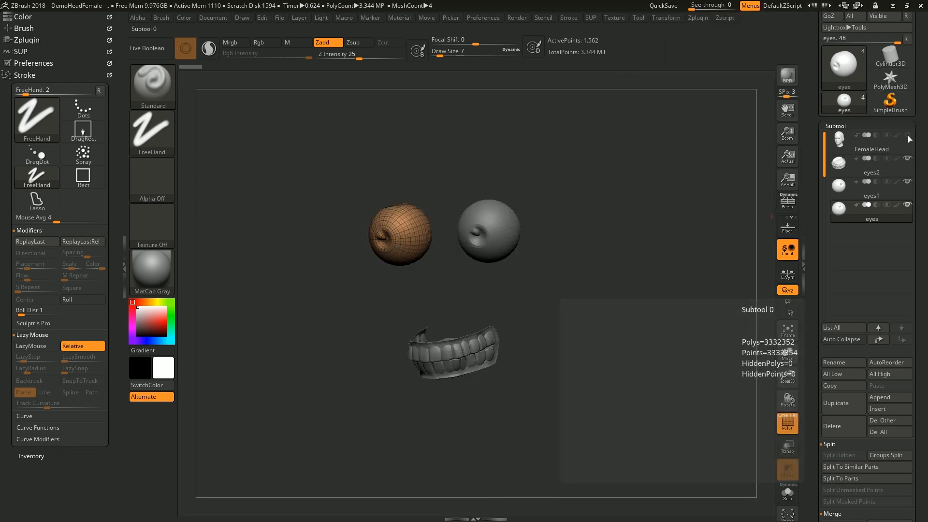
click(908, 159)
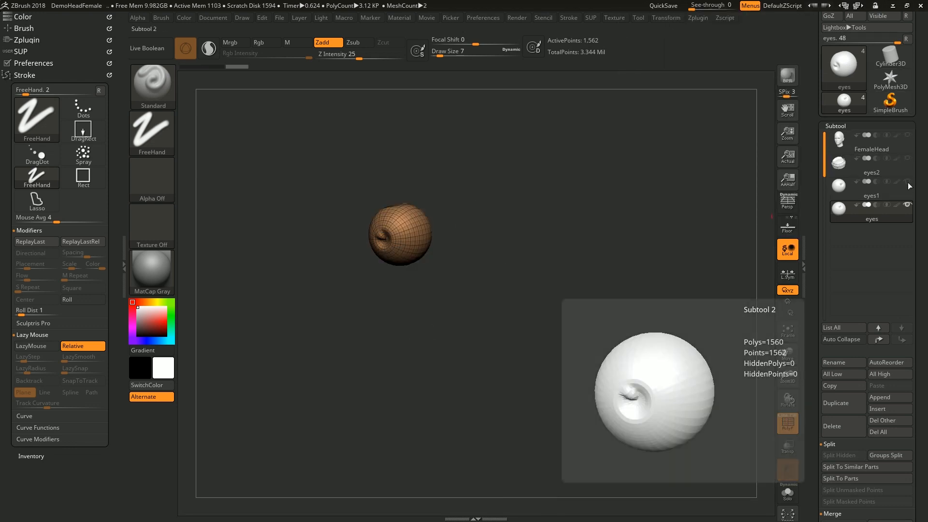
click(909, 158)
click(909, 136)
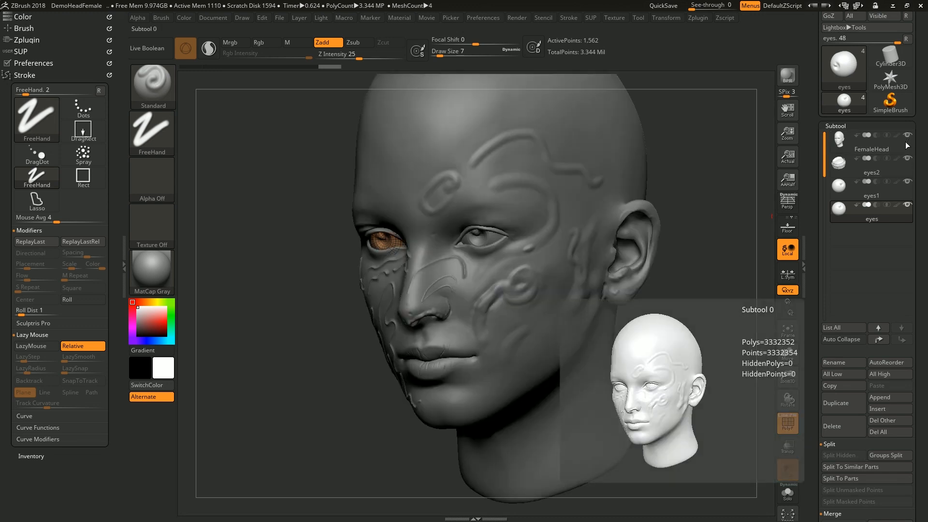
Make the teeth subtool eyes2 the active subtool with all other subtools still displayed
click(838, 164)
scroll(837, 184, up, 1)
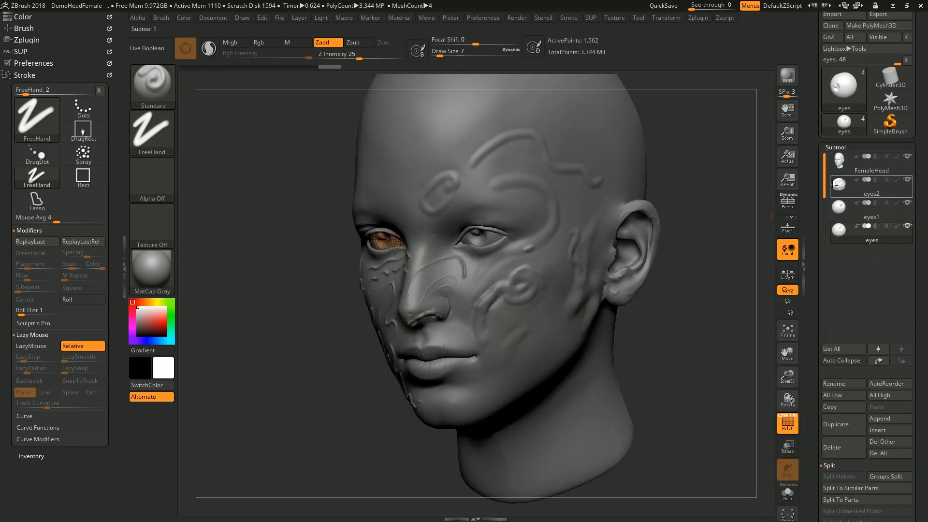
scroll(924, 271, up, 1)
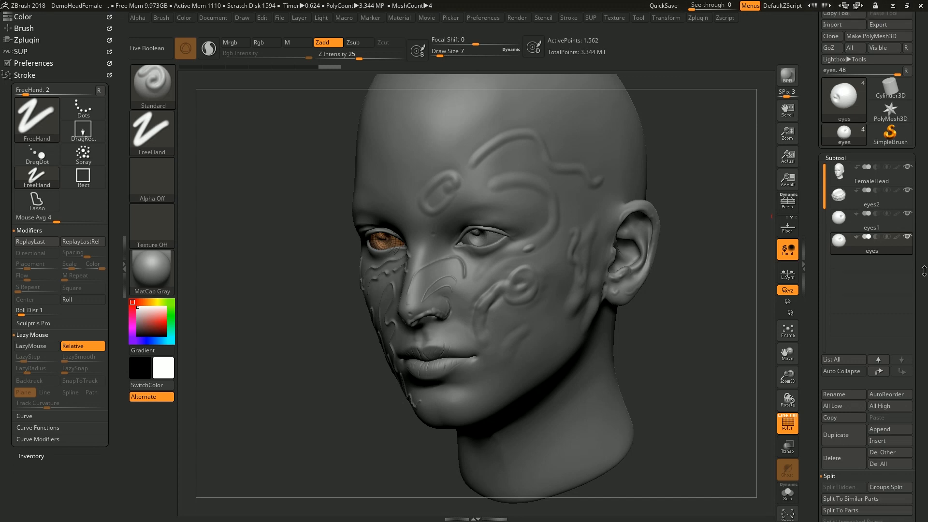
click(841, 209)
drag(671, 311, 701, 319)
key(shift+t)
key(shift+t)
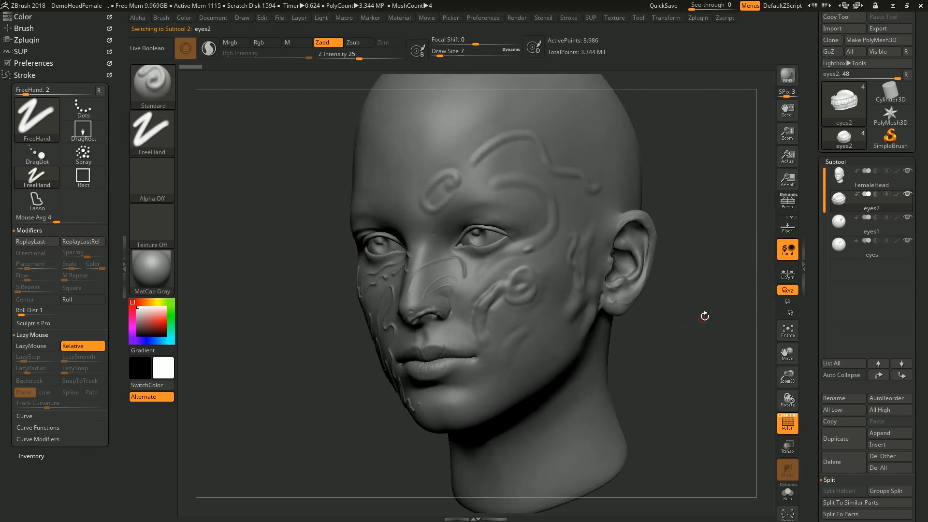
Toggle the head's visibility, isolate the teeth subtool eyes2 and show all subtools again
click(907, 172)
click(907, 173)
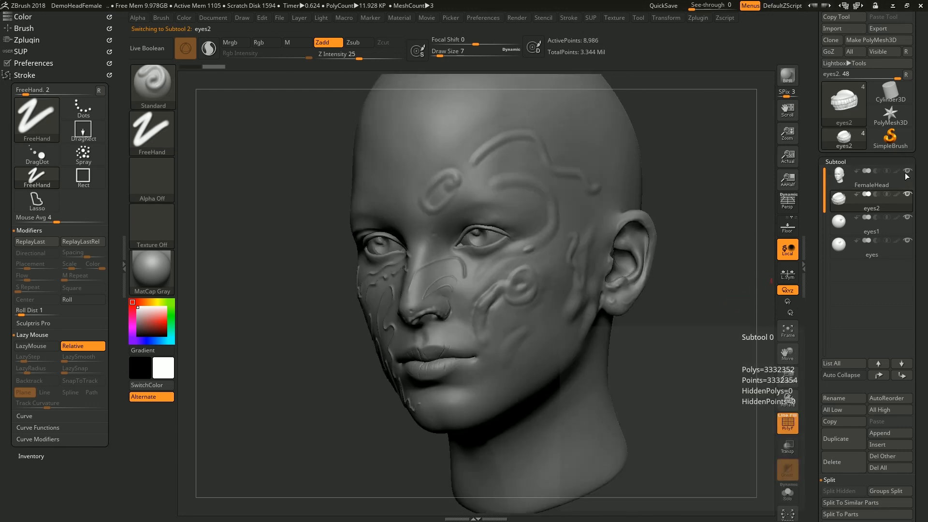
click(854, 199)
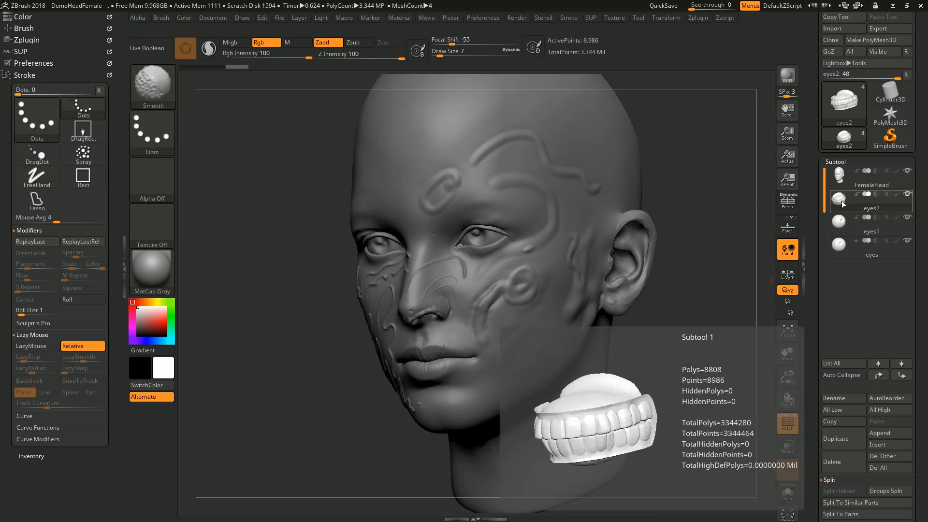
shift+click(841, 201)
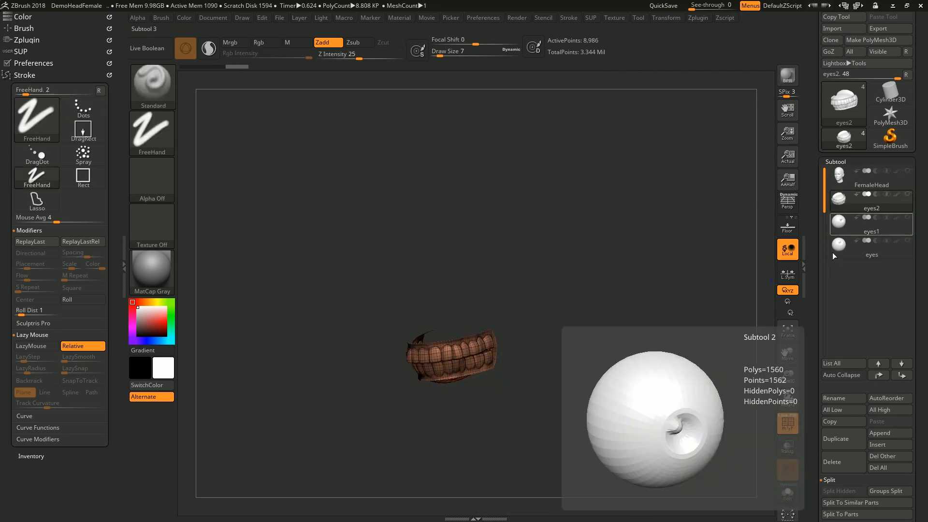
shift+click(841, 207)
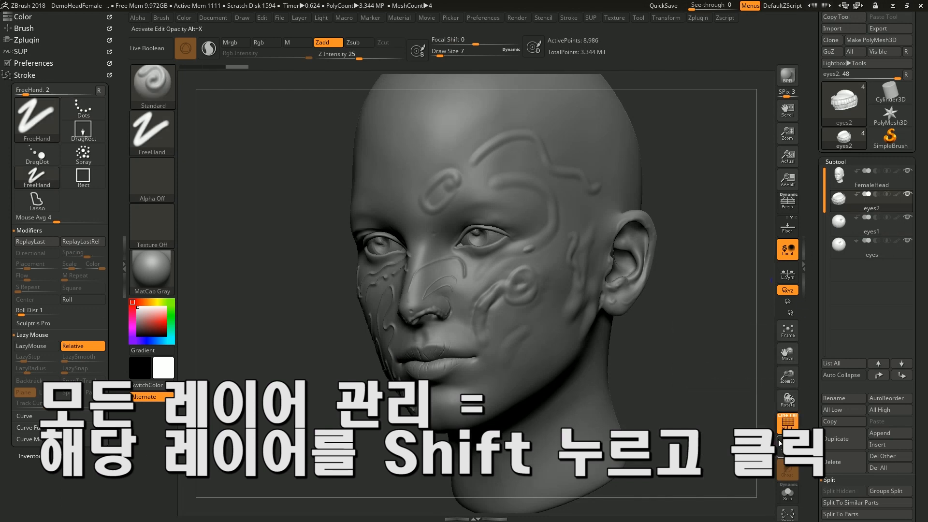
Toggle Solo mode on and off repeatedly for the teeth subtool eyes2, ending with Solo off
click(792, 492)
click(793, 495)
click(792, 494)
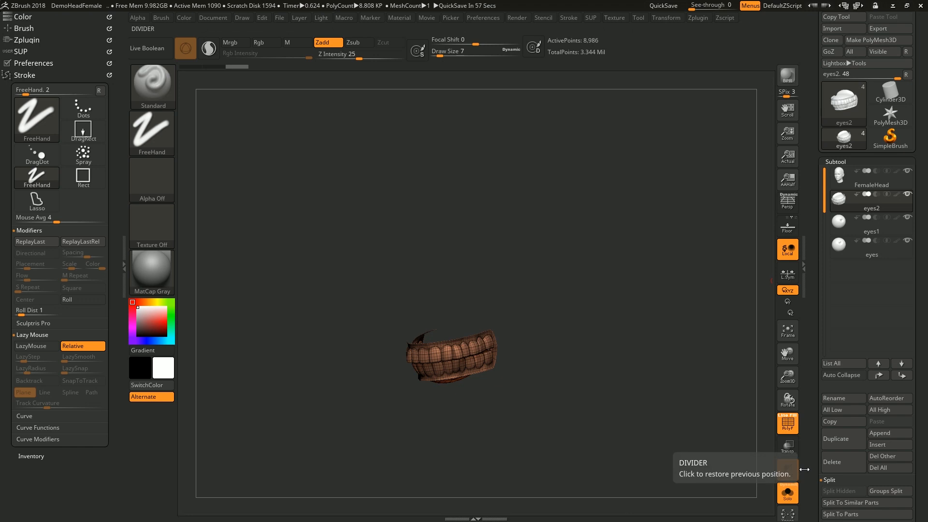
click(789, 495)
click(789, 494)
click(789, 494)
click(789, 494)
click(789, 495)
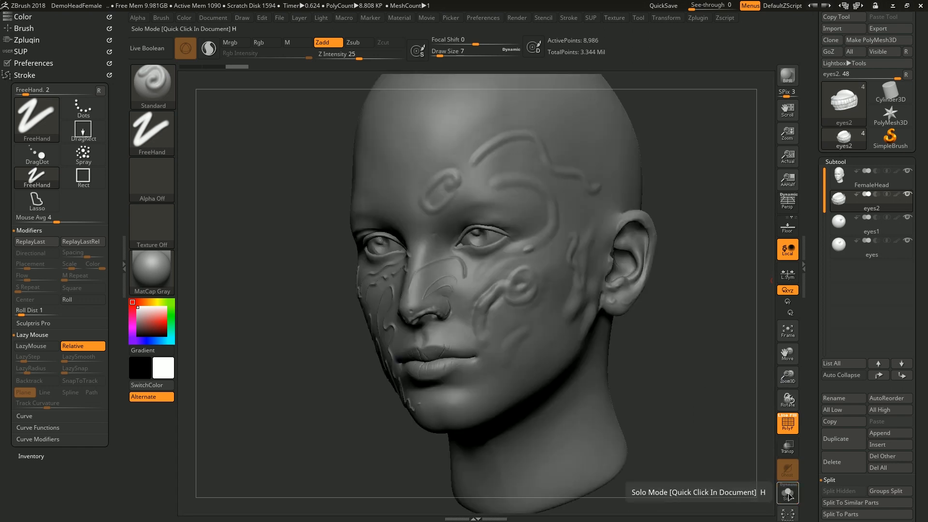
click(789, 495)
click(789, 495)
click(789, 495)
click(789, 495)
click(789, 496)
click(789, 496)
click(789, 496)
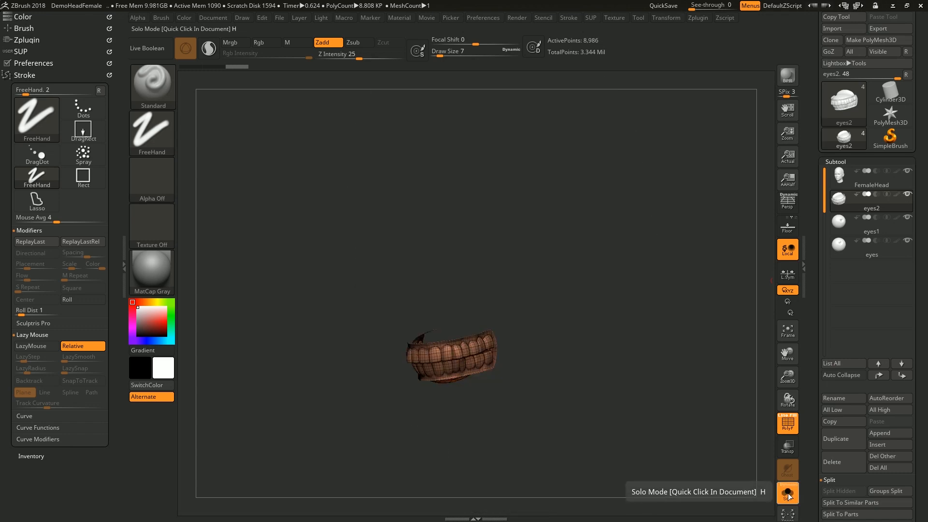
mouse_move(844, 210)
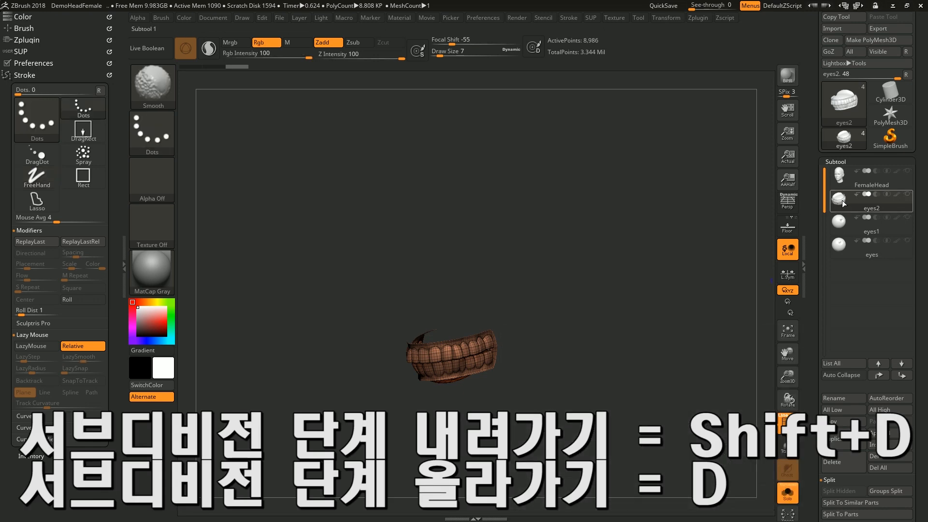
click(788, 494)
Repeatedly hide and reshow all other subtools from the eyes2 entry, ending with only the teeth displayed
shift+click(841, 201)
shift+click(841, 201)
shift+click(842, 203)
shift+click(841, 203)
shift+click(841, 203)
shift+click(841, 203)
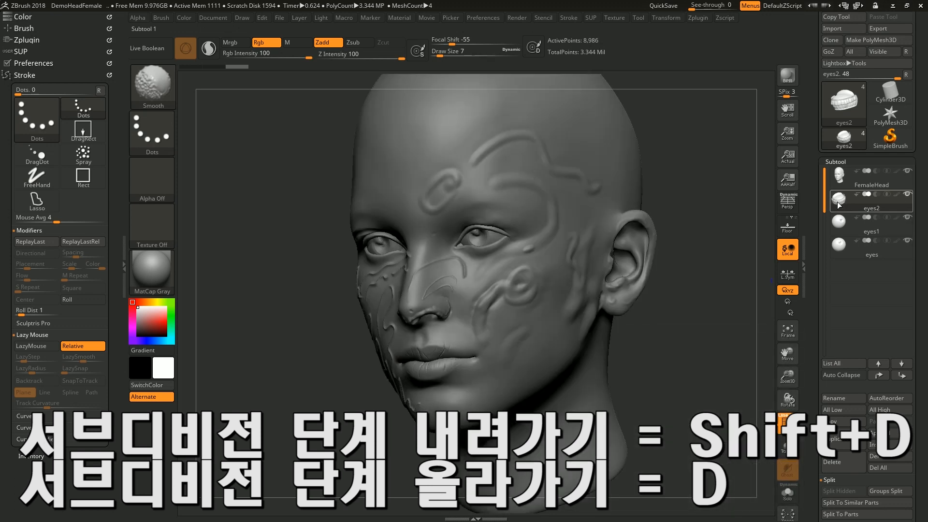
shift+click(842, 203)
shift+click(841, 203)
shift+click(841, 203)
shift+click(841, 204)
shift+click(841, 203)
shift+click(841, 203)
drag(687, 292, 678, 299)
shift+click(841, 201)
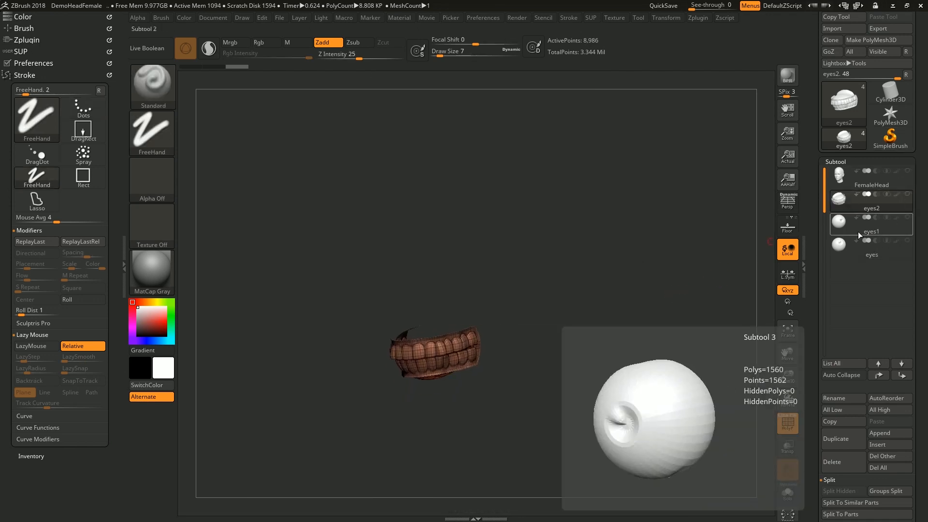
Show all subtools again and turn on polypaint display for all of them
mouse_move(889, 196)
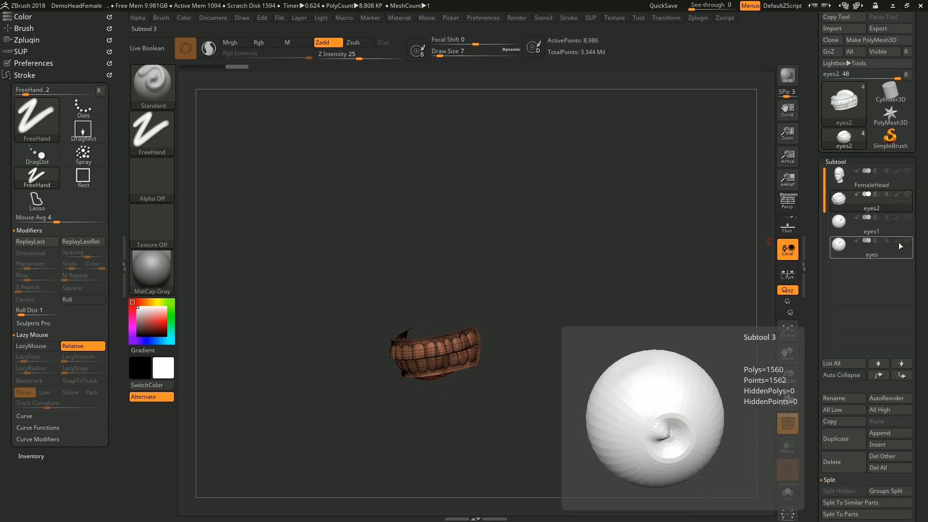
click(898, 242)
shift+click(909, 196)
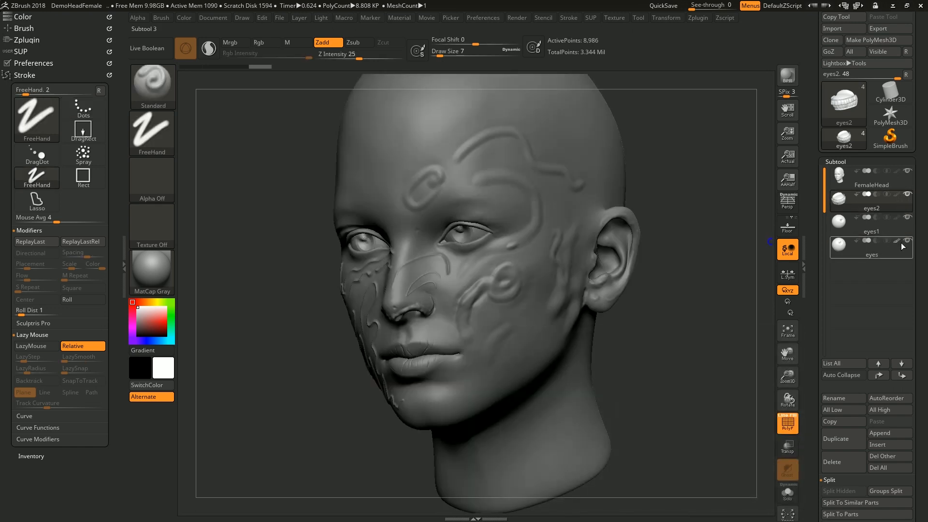
drag(664, 304, 700, 311)
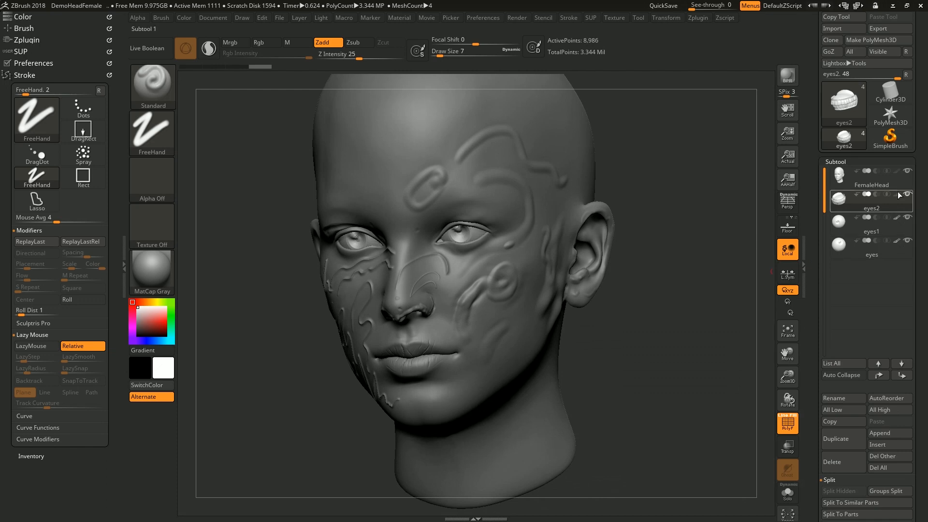
mouse_move(869, 226)
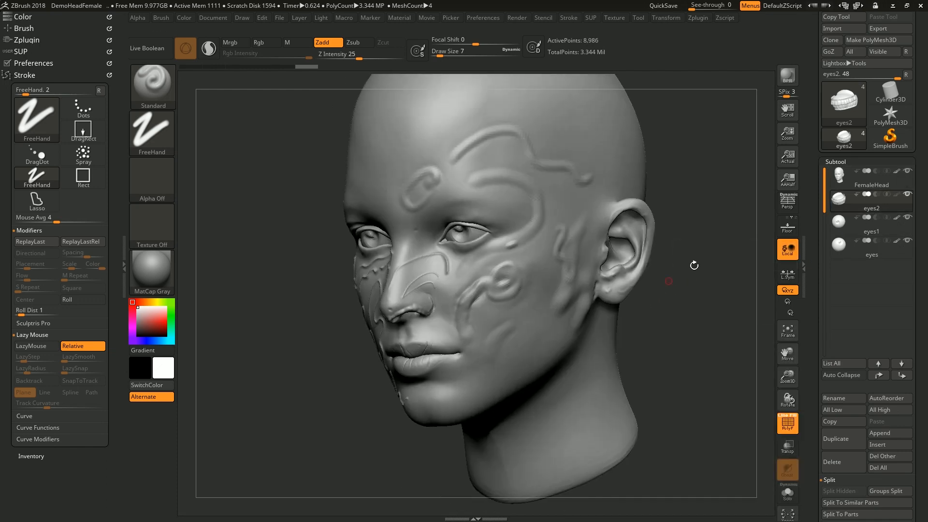
Make the eyes1 eyeball active, choose black as the current color and fill the object with it
click(838, 225)
drag(672, 314, 676, 297)
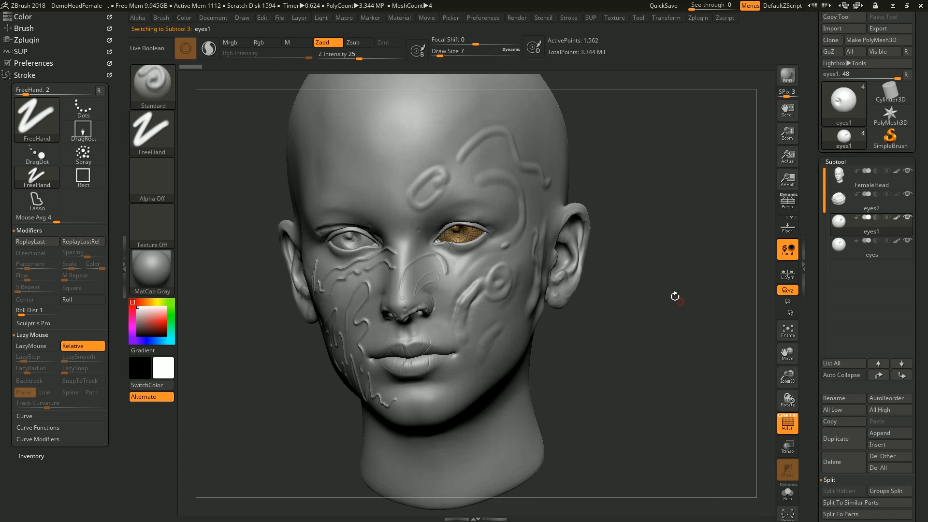
click(137, 335)
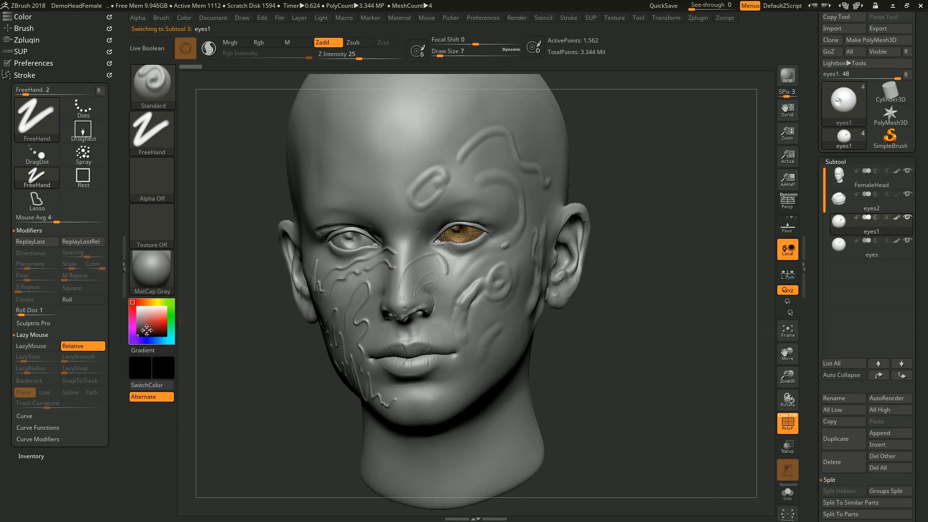
click(182, 19)
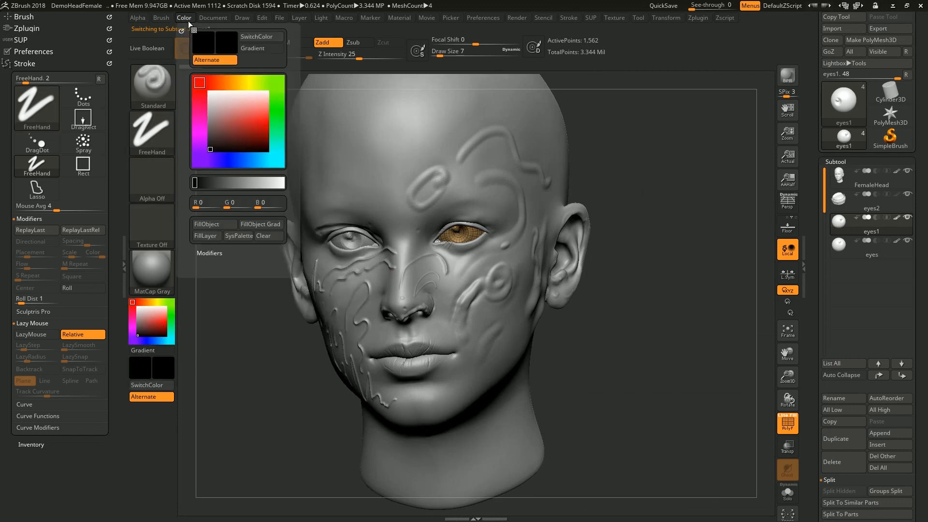
click(218, 225)
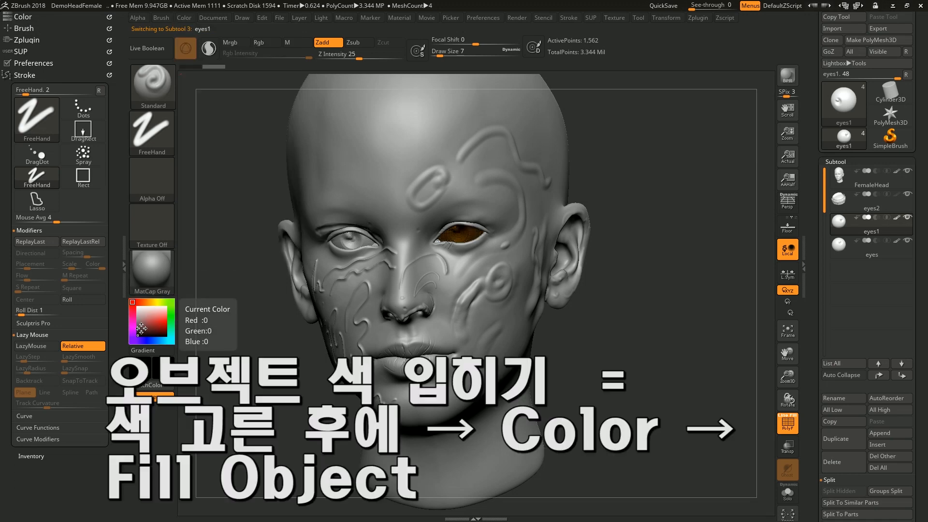
Set the current color back to white, make the eyes subtool active and turn off the PolyFrame
click(138, 307)
drag(673, 298, 645, 291)
click(840, 246)
key(shift+f)
Turn the polypaint display of the black eyes1 eyeball off and back on
mouse_move(893, 220)
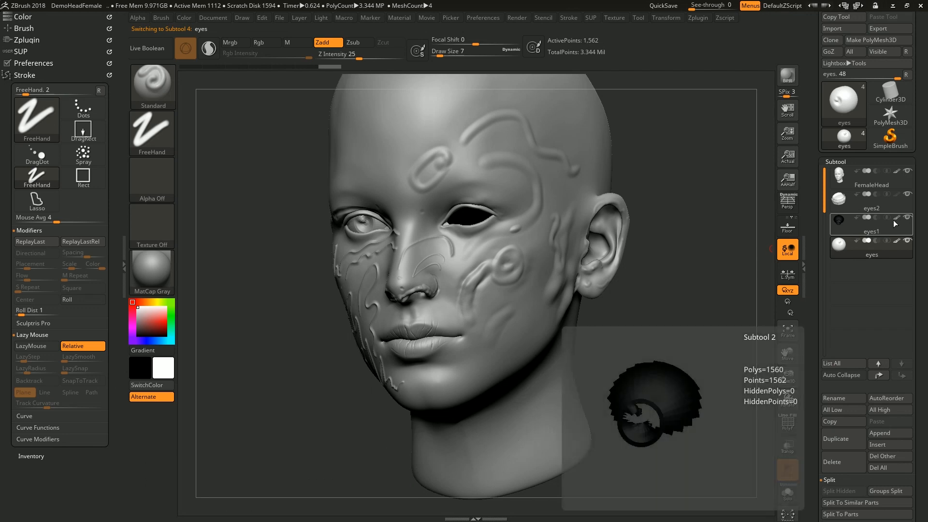
click(897, 218)
drag(687, 288, 709, 281)
click(897, 219)
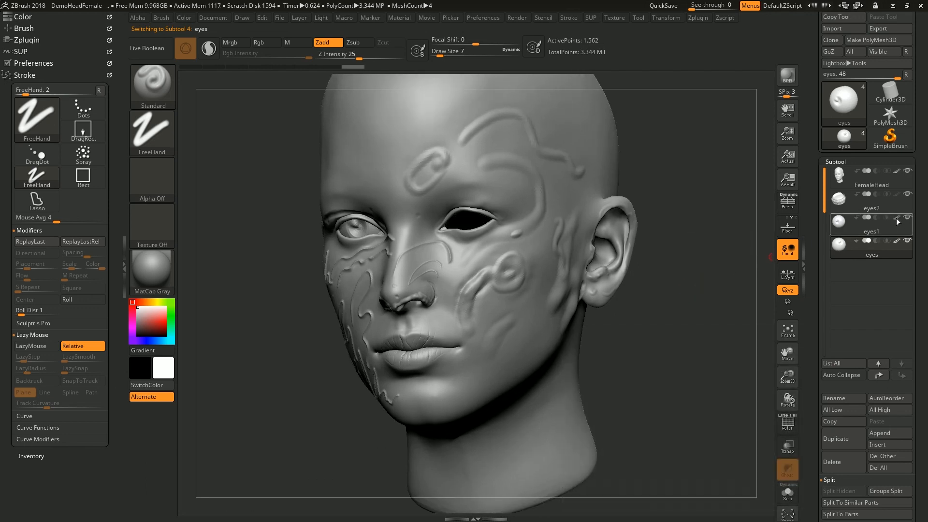
Toggle the polypaint display of the eyes1 subtool several times, ending with its black fill shown
click(898, 218)
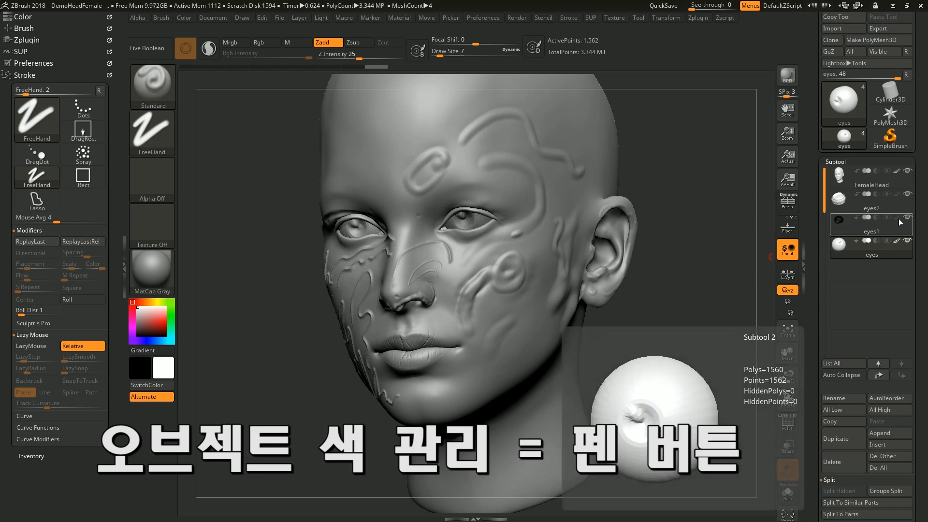
click(898, 219)
click(897, 219)
click(896, 218)
click(897, 219)
click(897, 219)
click(898, 219)
click(898, 219)
click(897, 219)
click(898, 219)
click(897, 219)
click(894, 219)
alt+drag(683, 338, 688, 310)
mouse_move(921, 355)
mouse_down()
mouse_move(921, 365)
mouse_move(917, 339)
mouse_up()
alt+drag(676, 341, 668, 375)
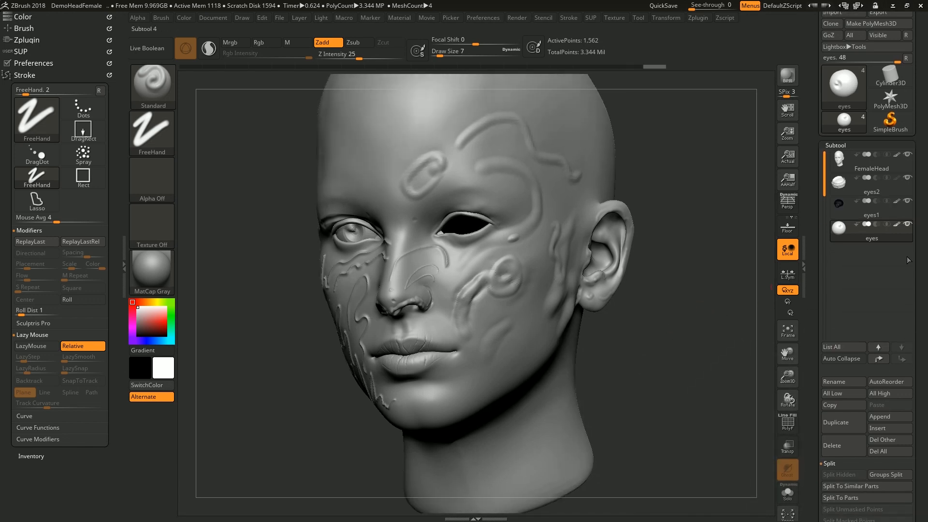
Move the eyes subtool up the subtool list one place at a time to the first position, and back down to the last
click(880, 360)
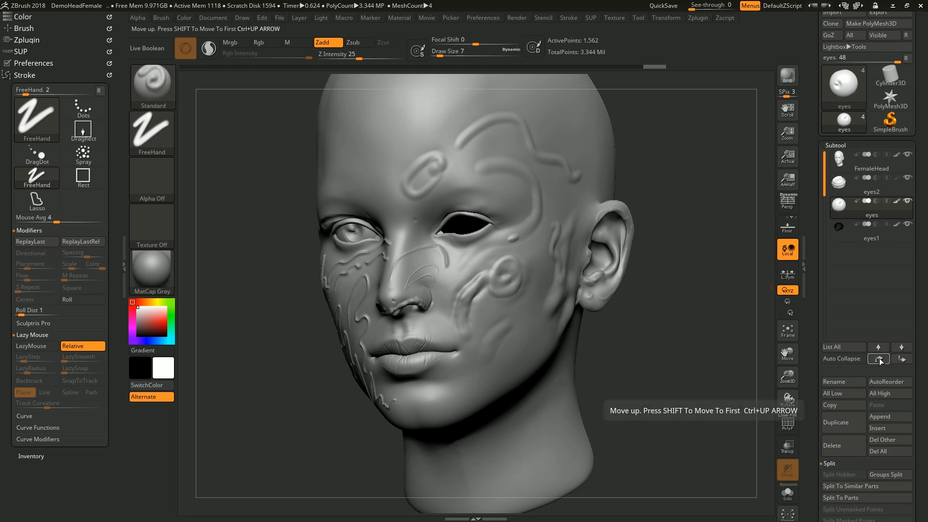
click(880, 360)
click(880, 360)
click(902, 360)
click(902, 360)
click(902, 360)
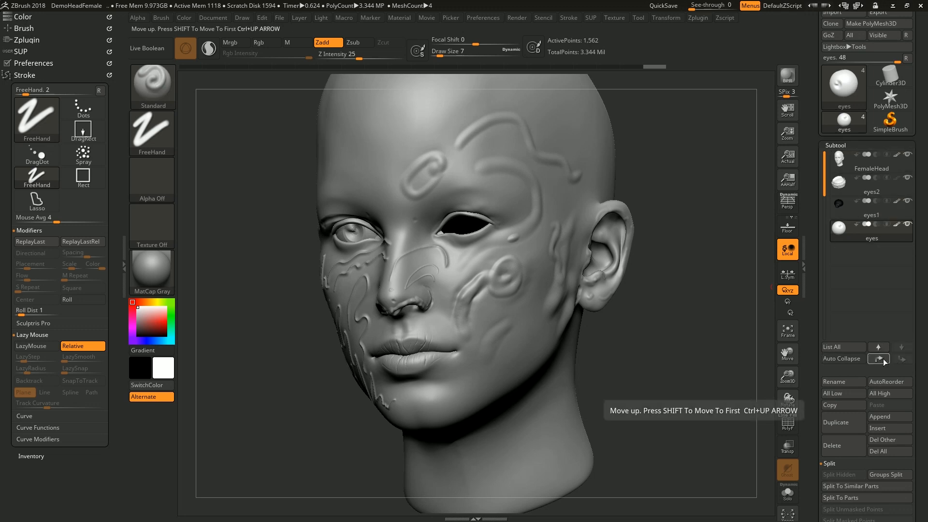
Raise the eyes subtool one place at a time above FemaleHead in the subtool order
click(880, 358)
click(880, 358)
click(880, 359)
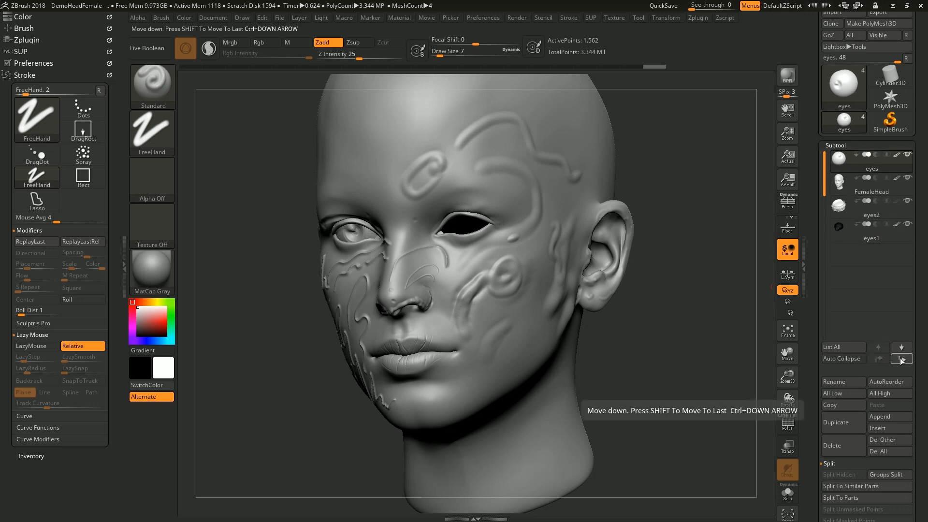
Send the eyes subtool straight to the last place in the subtool order, straight to the first, and back to the last
key(shift)
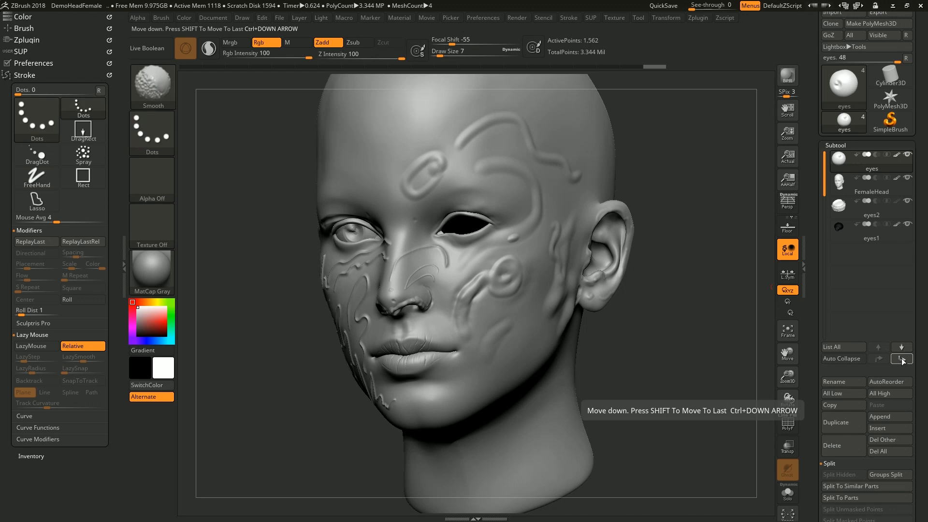
shift+click(902, 361)
key(shift)
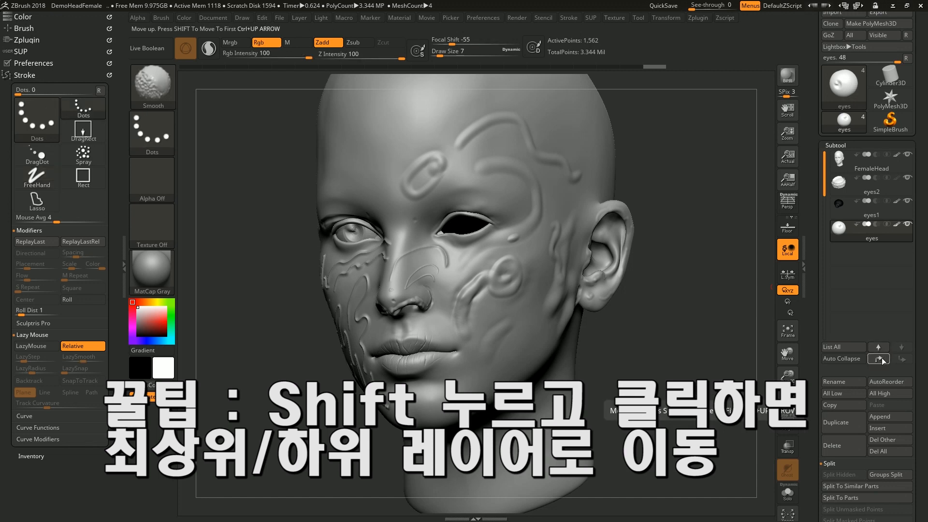
shift+click(882, 360)
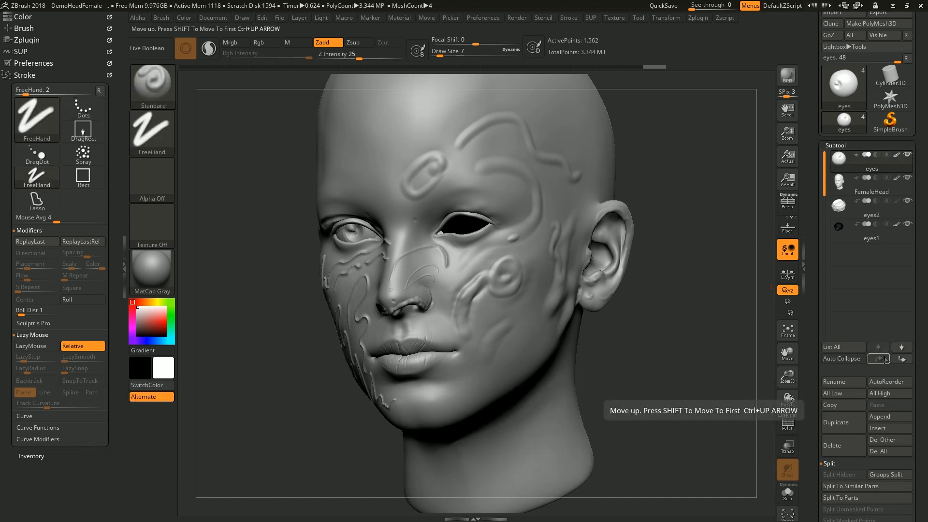
shift+click(902, 359)
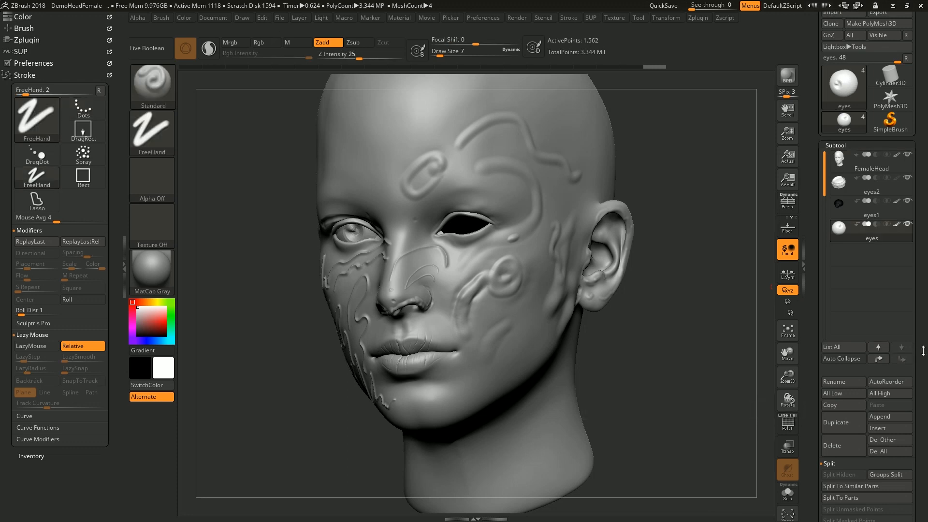
mouse_move(668, 374)
mouse_down()
mouse_move(655, 383)
mouse_move(663, 381)
mouse_move(636, 374)
mouse_up()
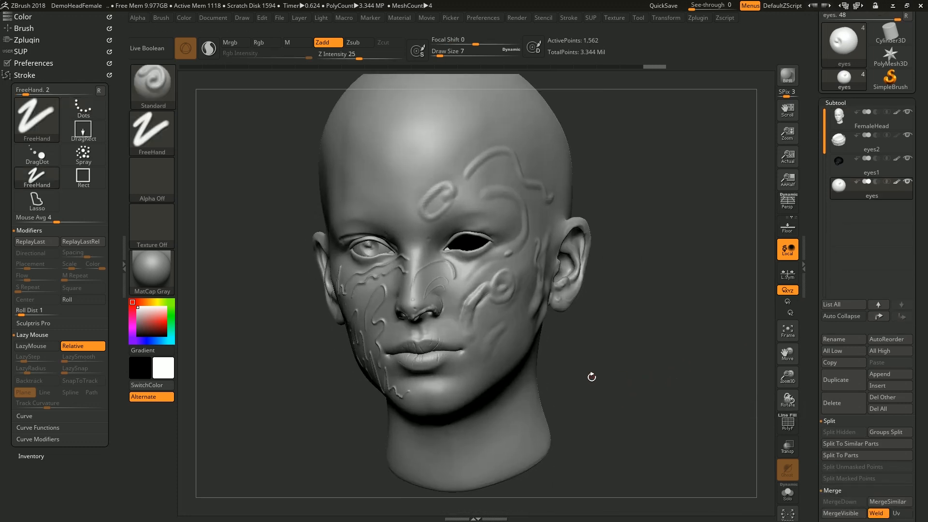